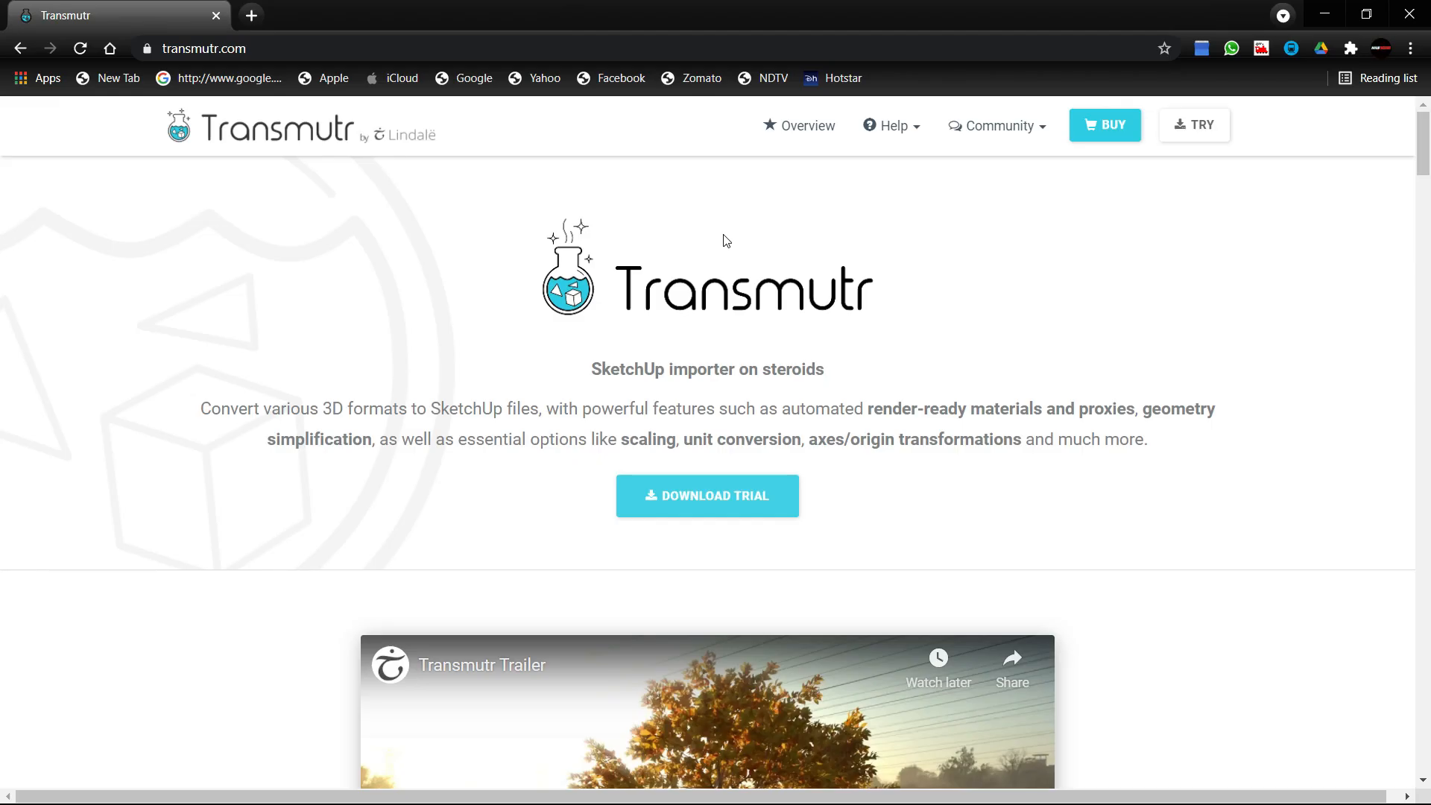
# Step: Look over the Transmutr product page and its feature overview
pyautogui.scroll(-4, 738, 321)
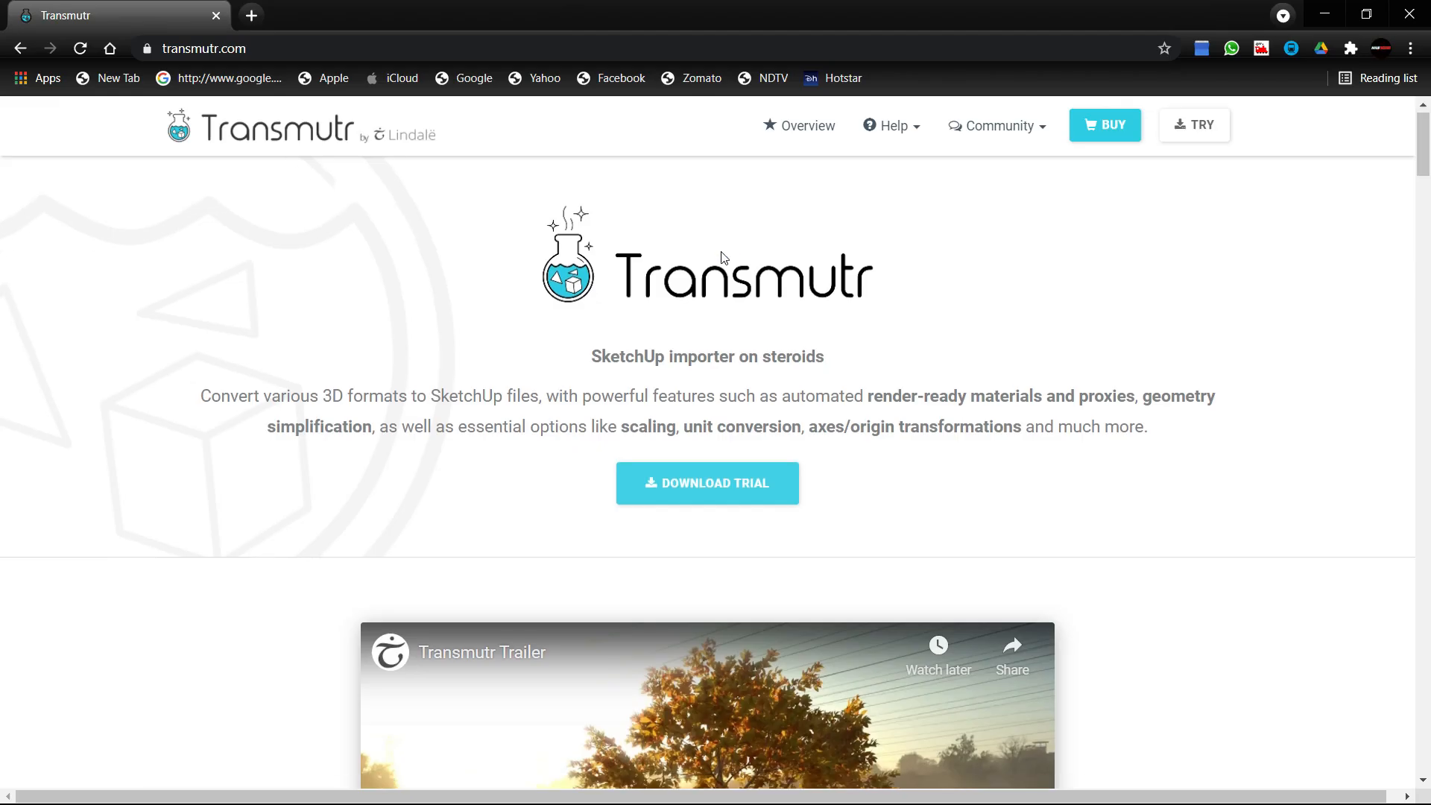
pyautogui.scroll(-10, 749, 326)
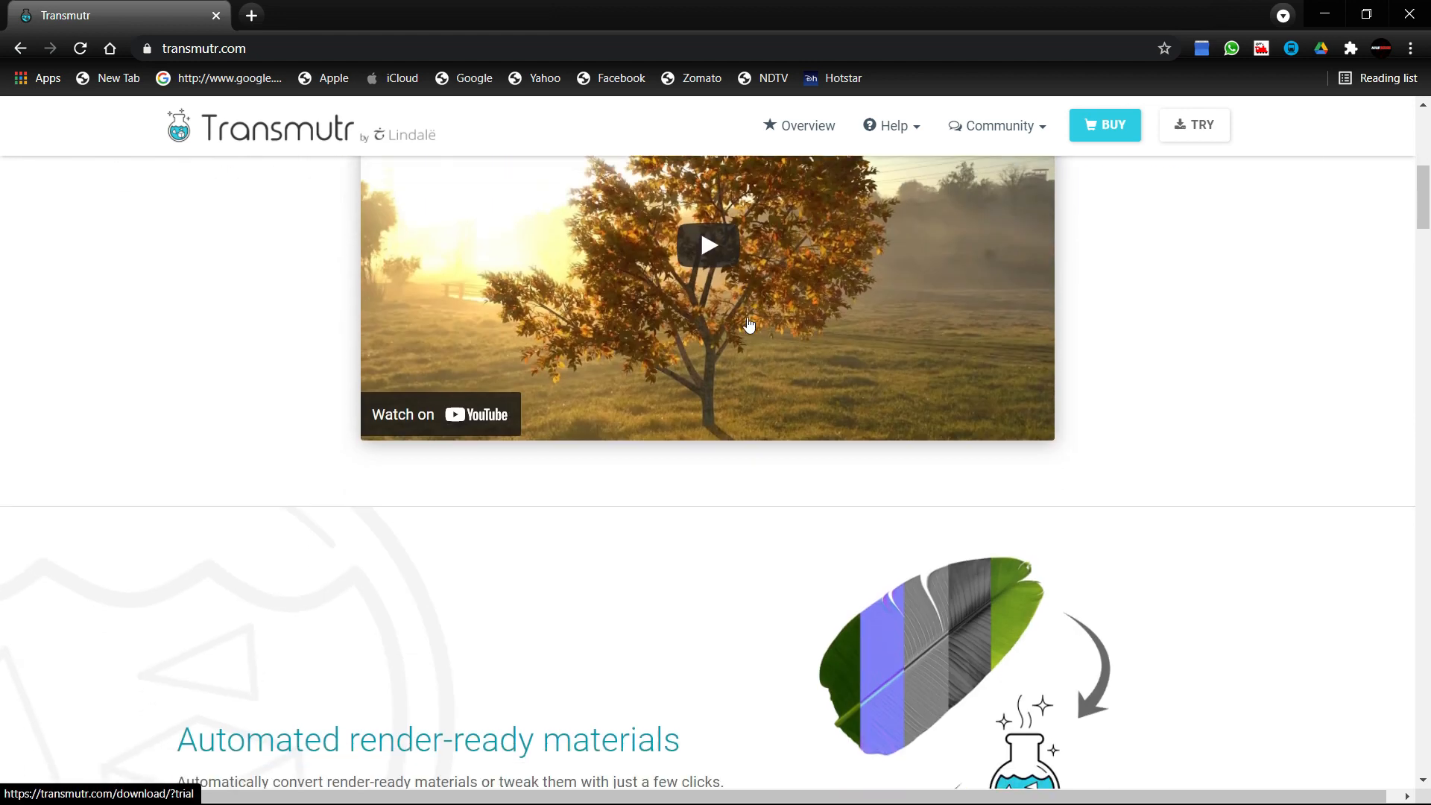
pyautogui.scroll(-5, 749, 322)
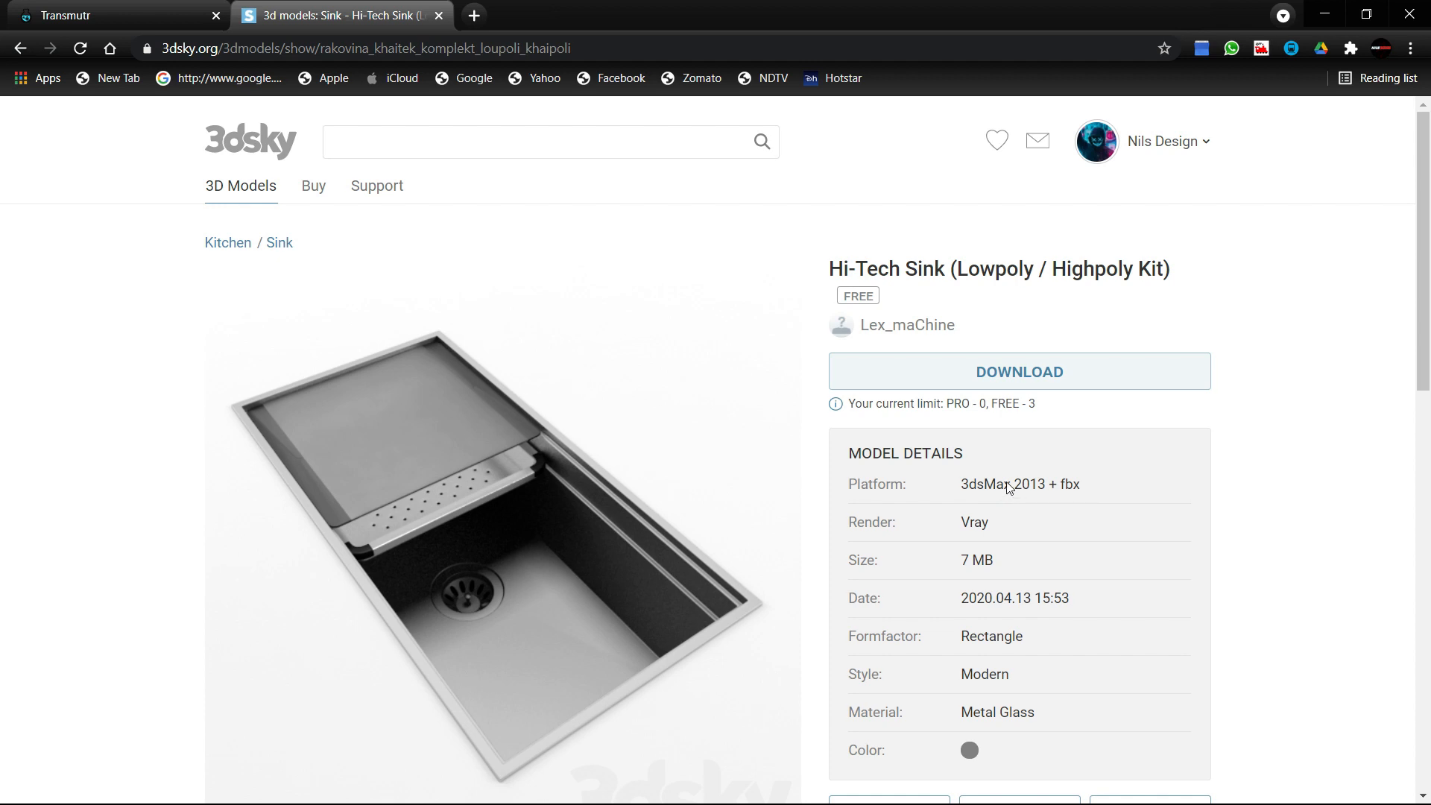
# Step: Download the free Hi-Tech Sink (Lowpoly / Highpoly Kit) model from 3dsky
pyautogui.click(1008, 379)
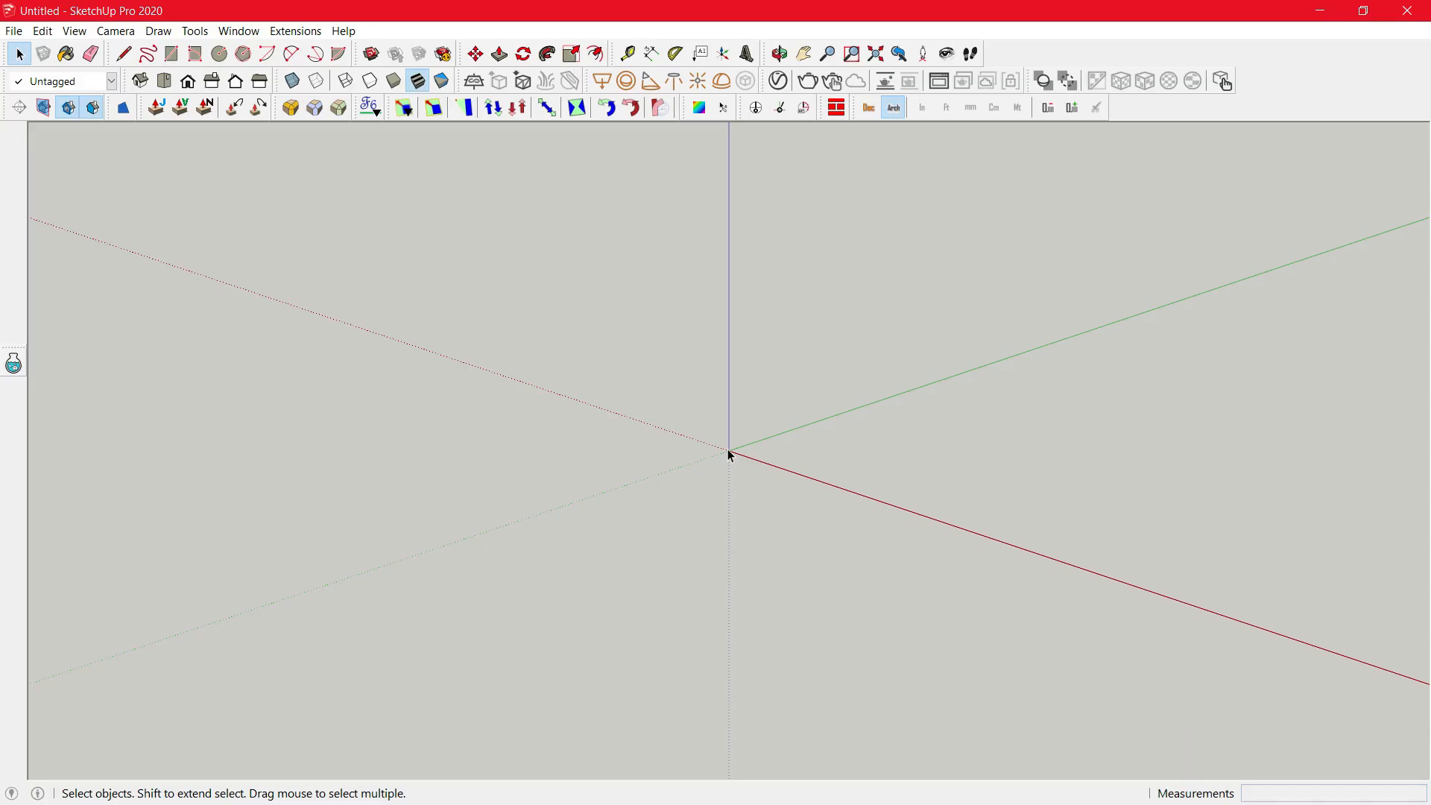
# Step: Launch Transmutr from SketchUp and load the downloaded Sink 3D file from its Downloads folder
pyautogui.click(14, 363)
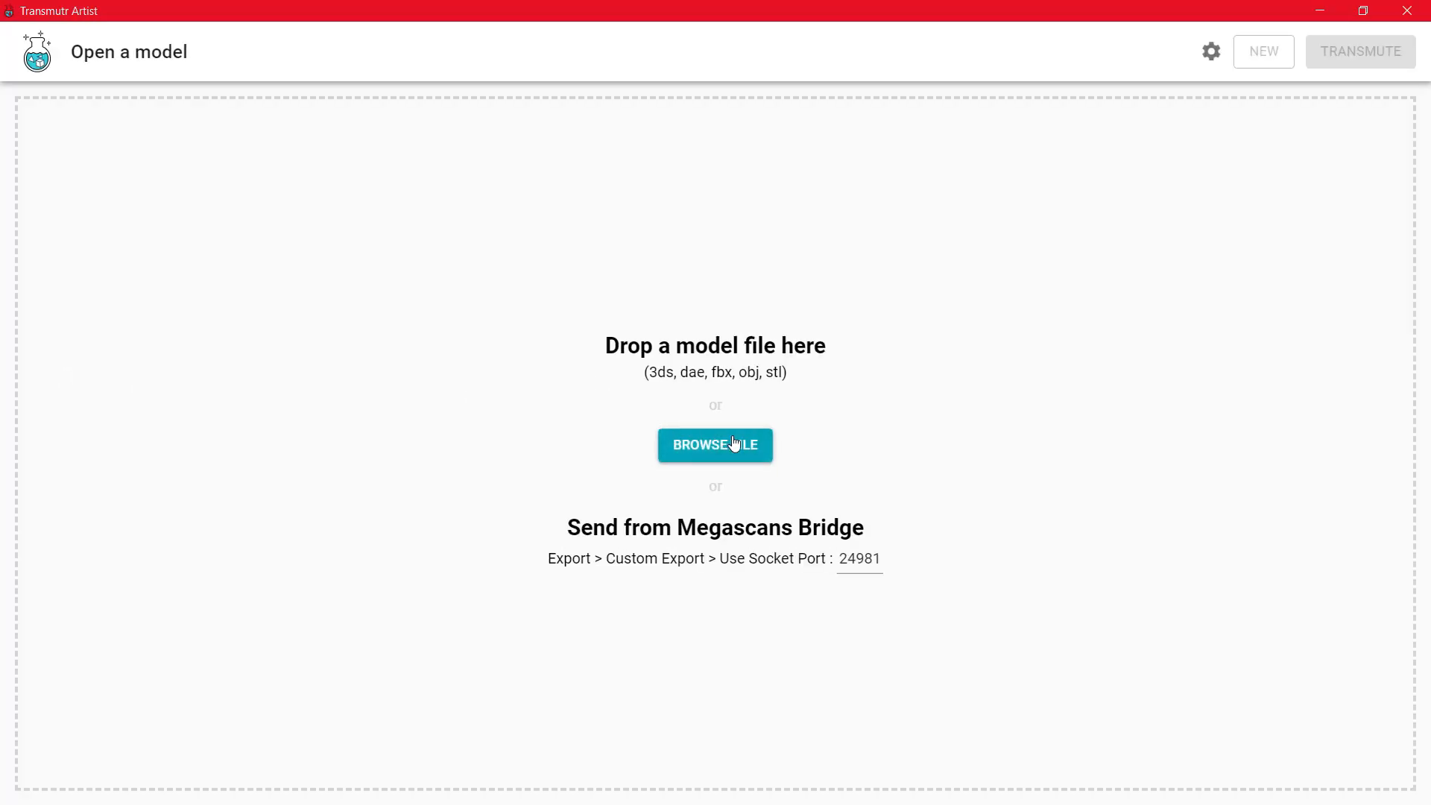
pyautogui.click(735, 445)
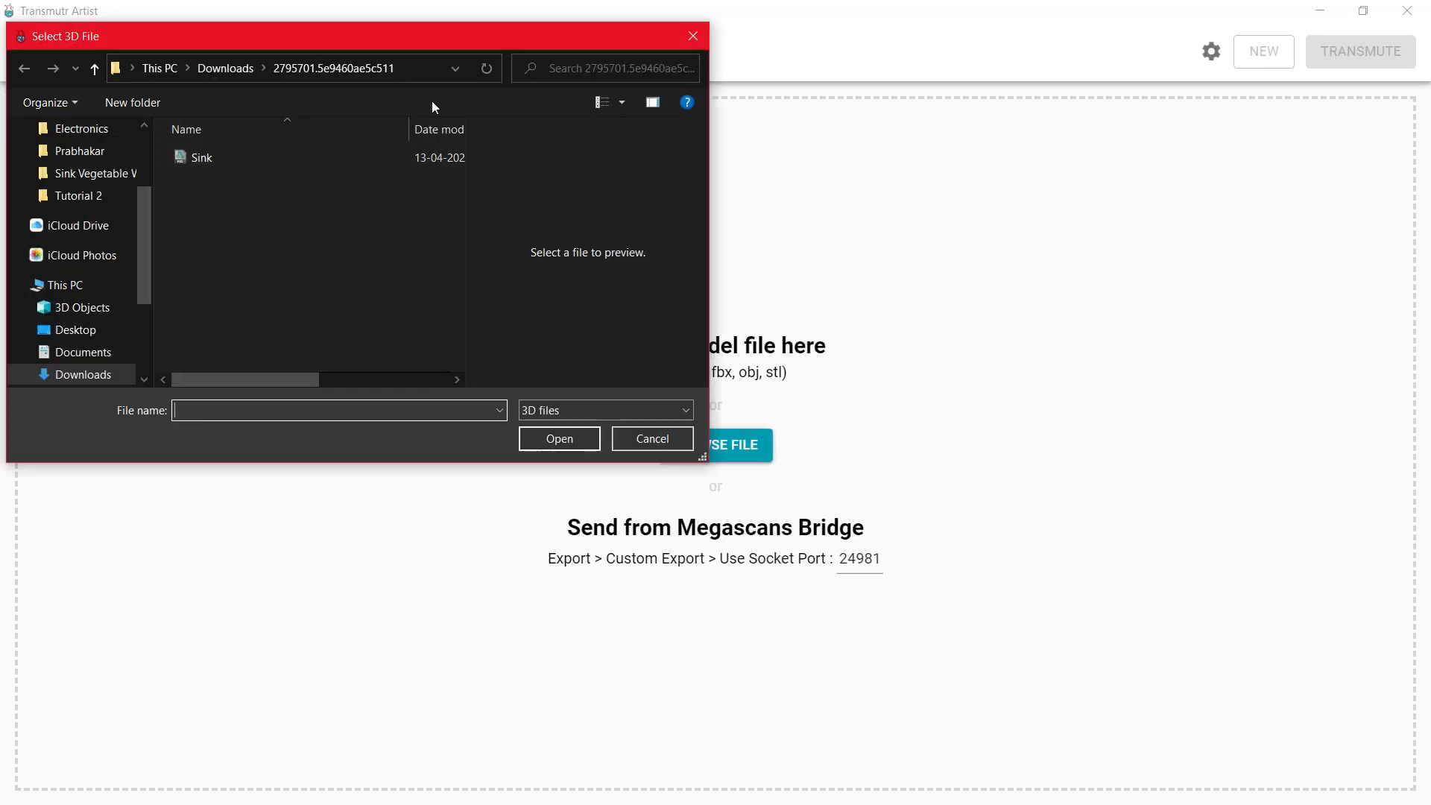
pyautogui.click(230, 159)
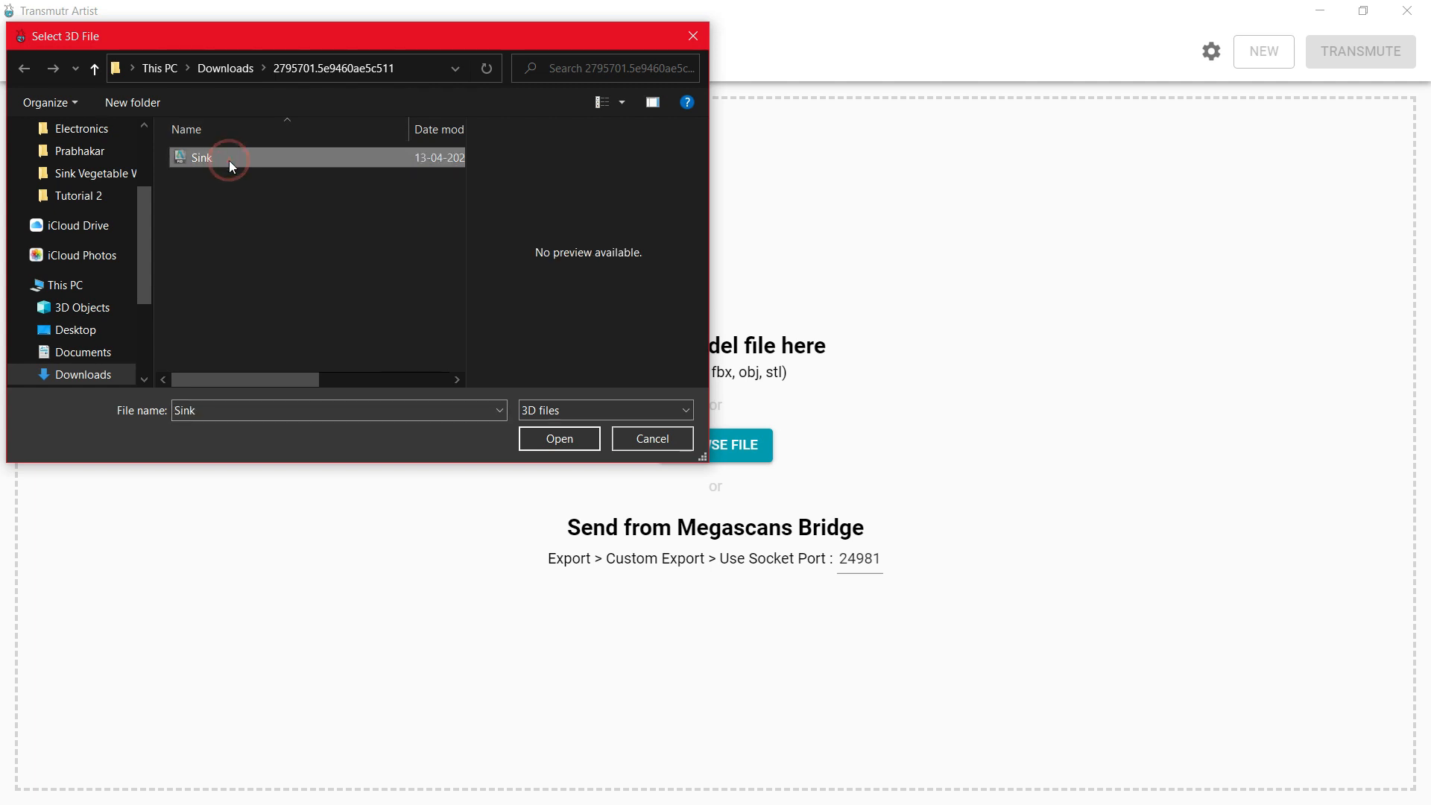
pyautogui.click(571, 443)
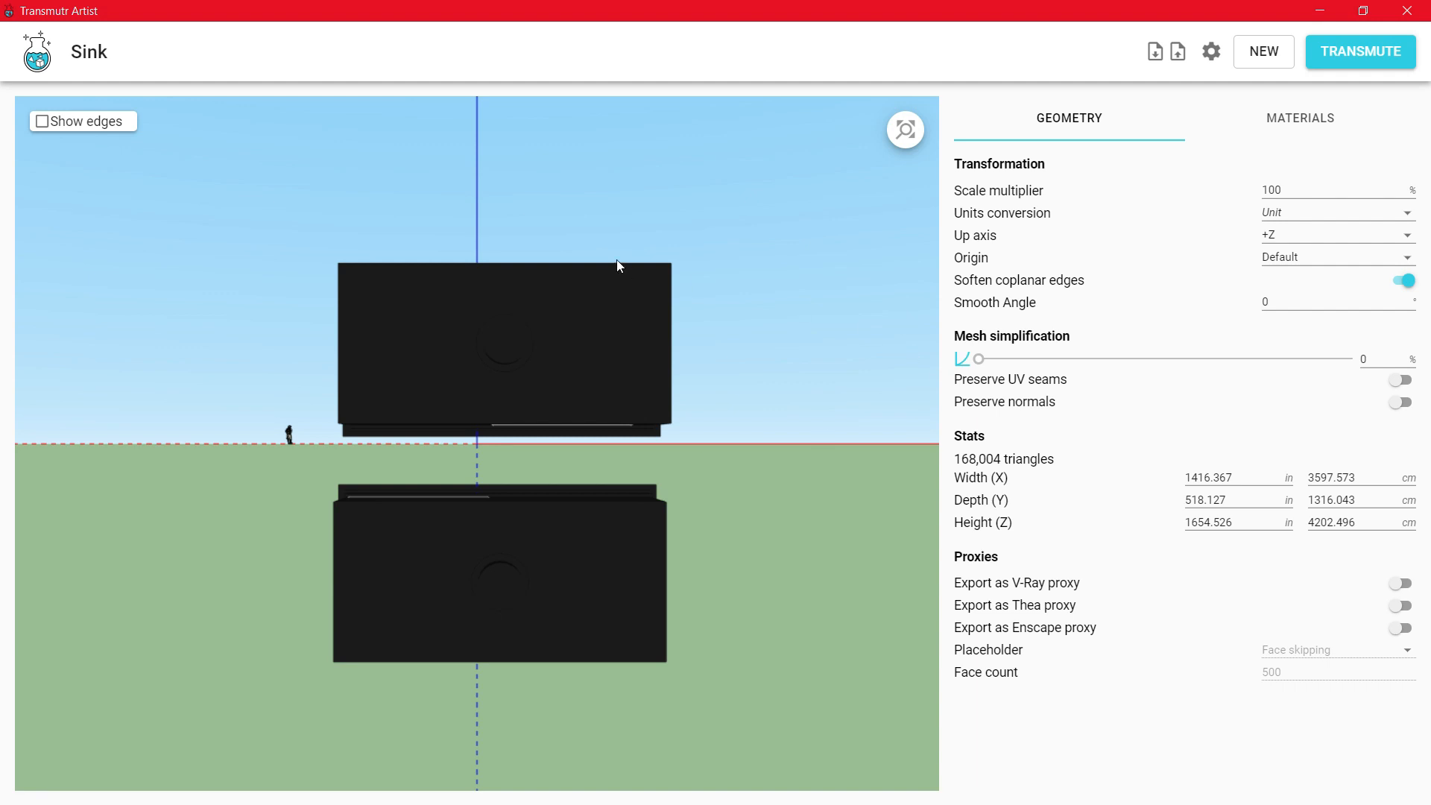
# Step: Set the sink model's units conversion to feet (') and its scale multiplier to 20%
pyautogui.moveTo(617, 260); pyautogui.dragTo(256, 176)
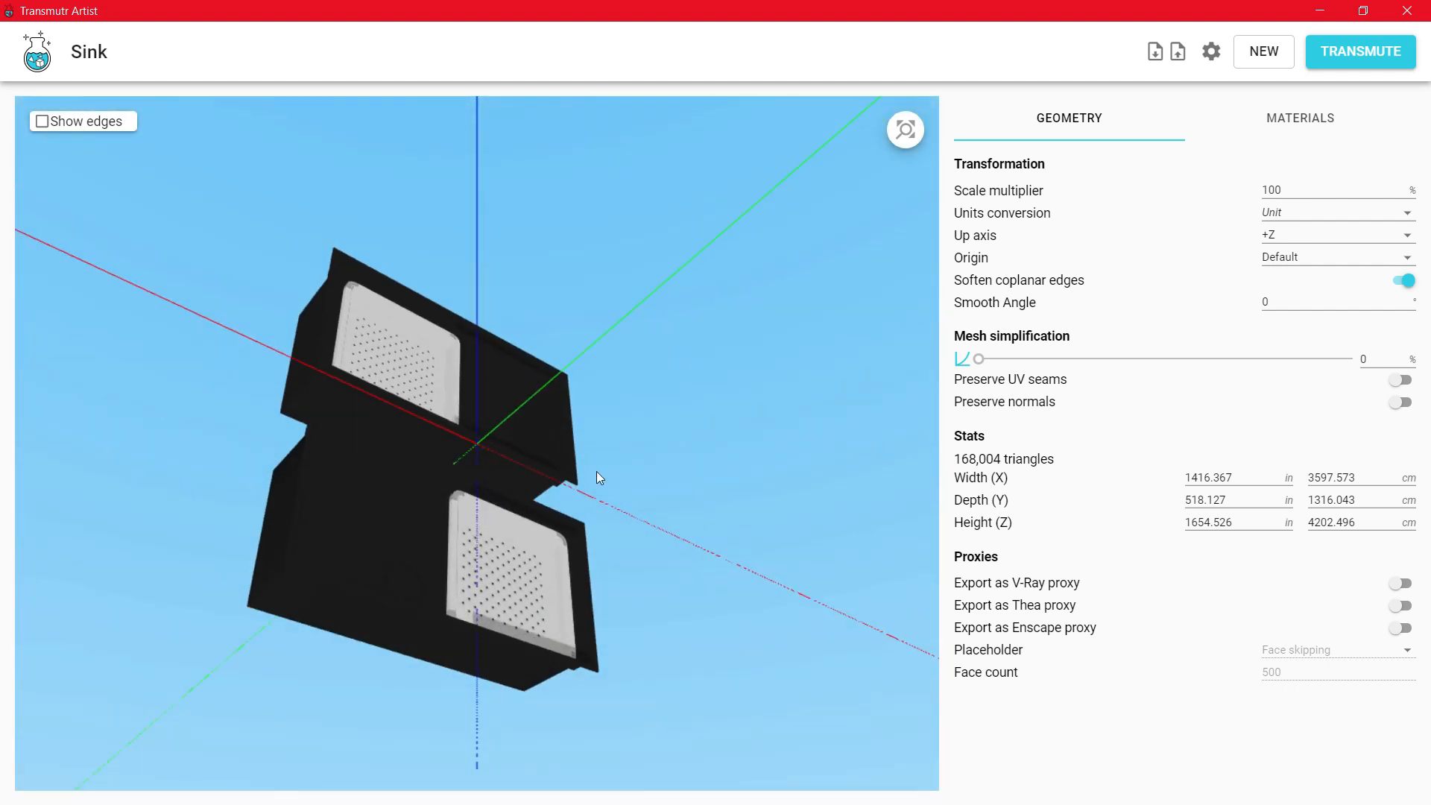
pyautogui.moveTo(601, 477); pyautogui.dragTo(687, 516)
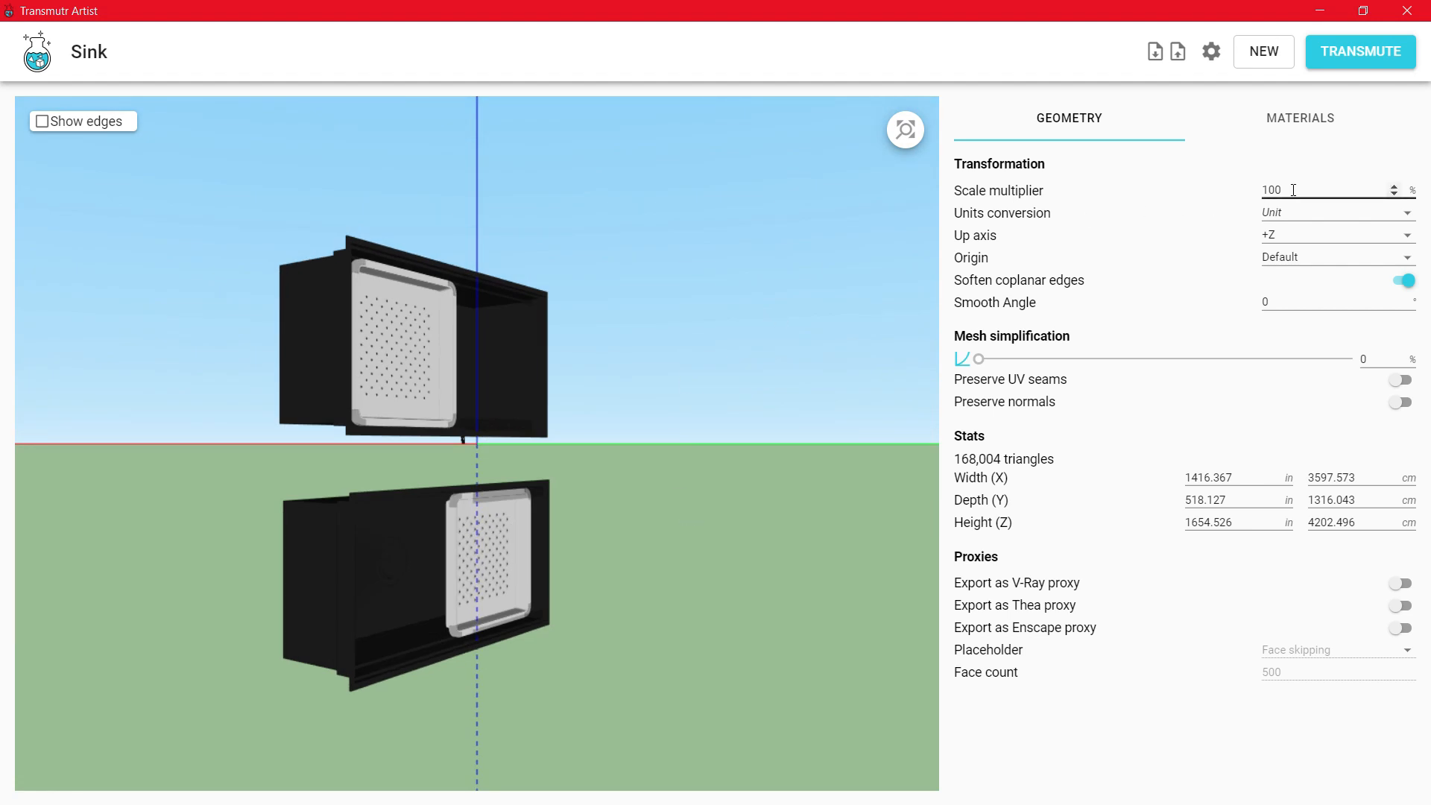
pyautogui.click(1320, 212)
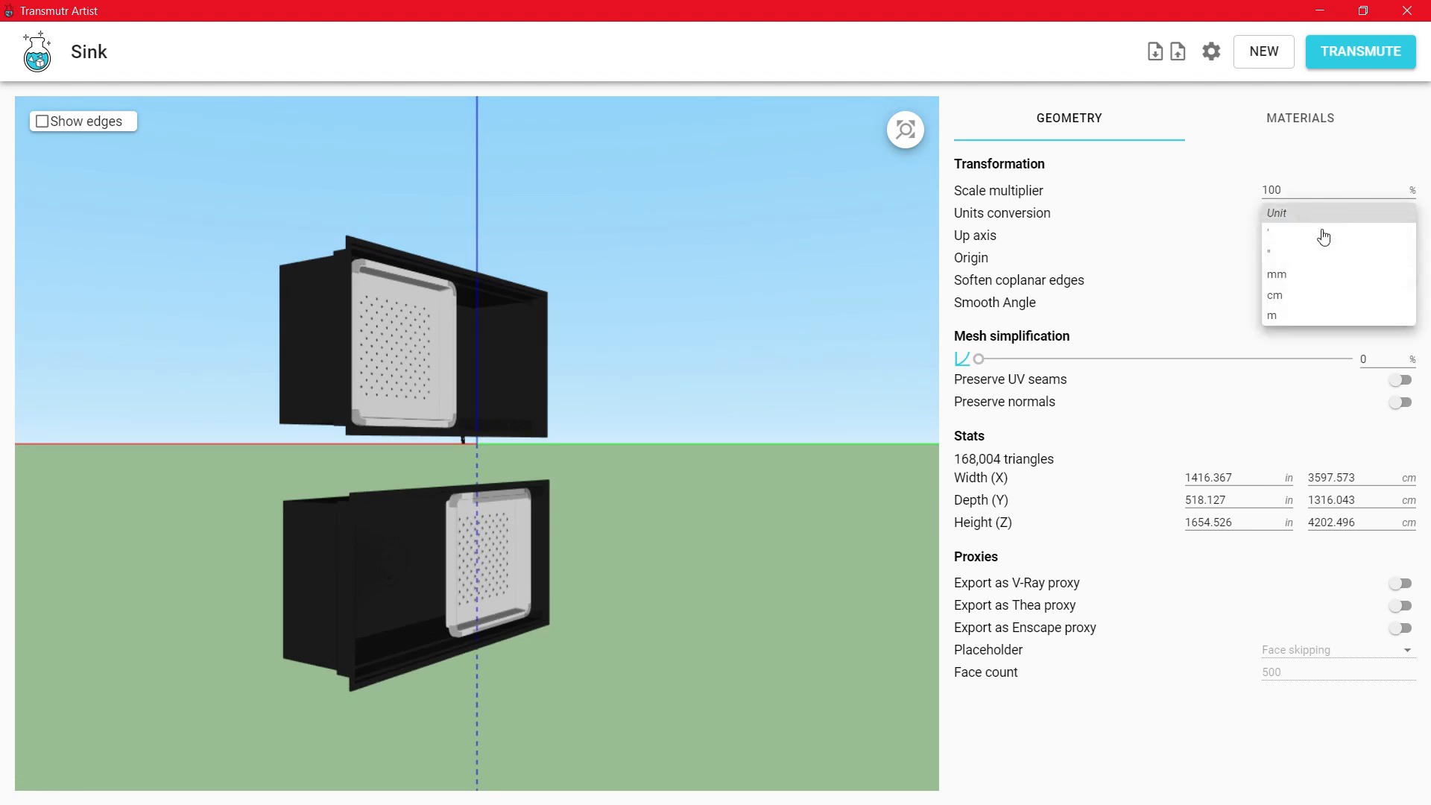
pyautogui.click(1322, 233)
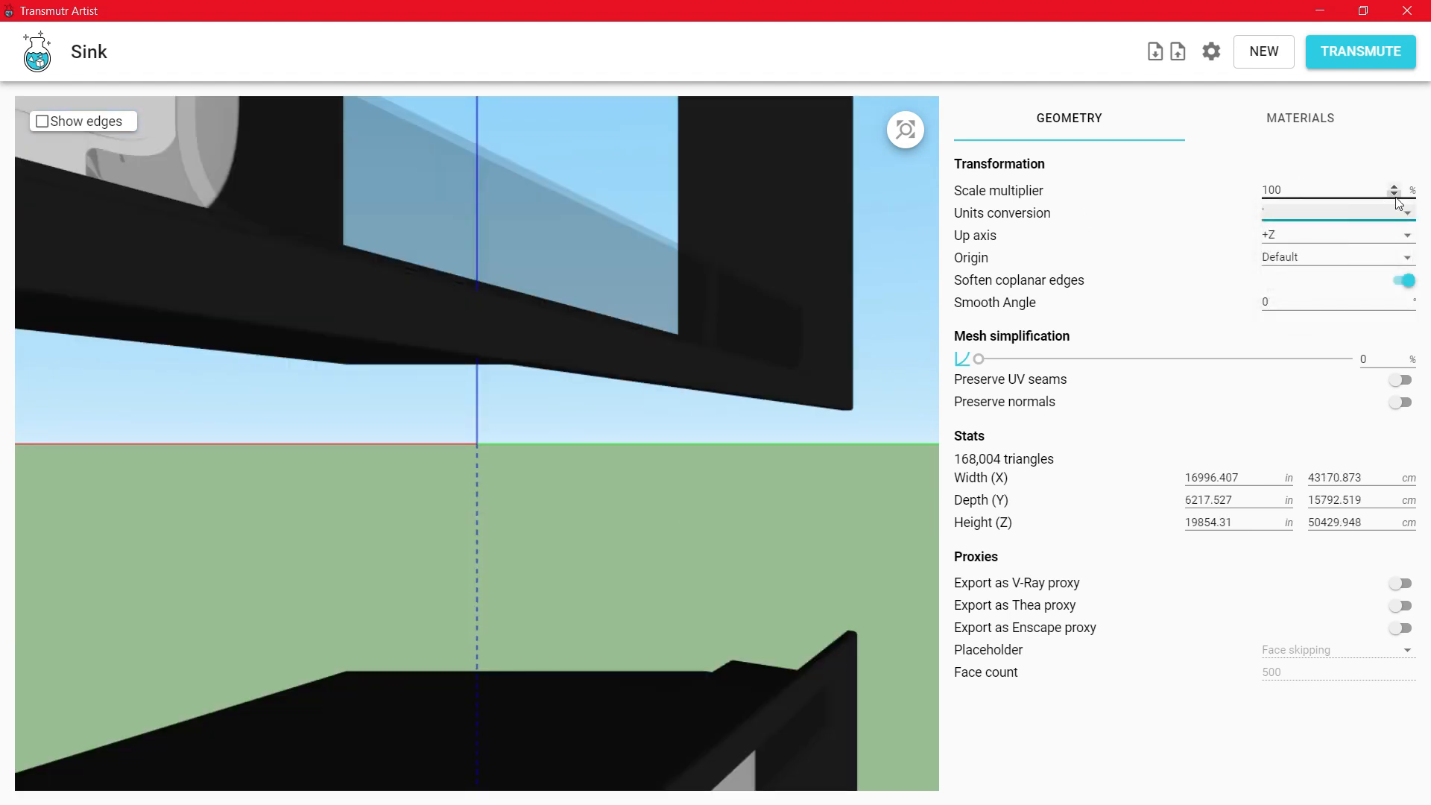
pyautogui.click(1300, 185)
pyautogui.doubleClick(1277, 190)
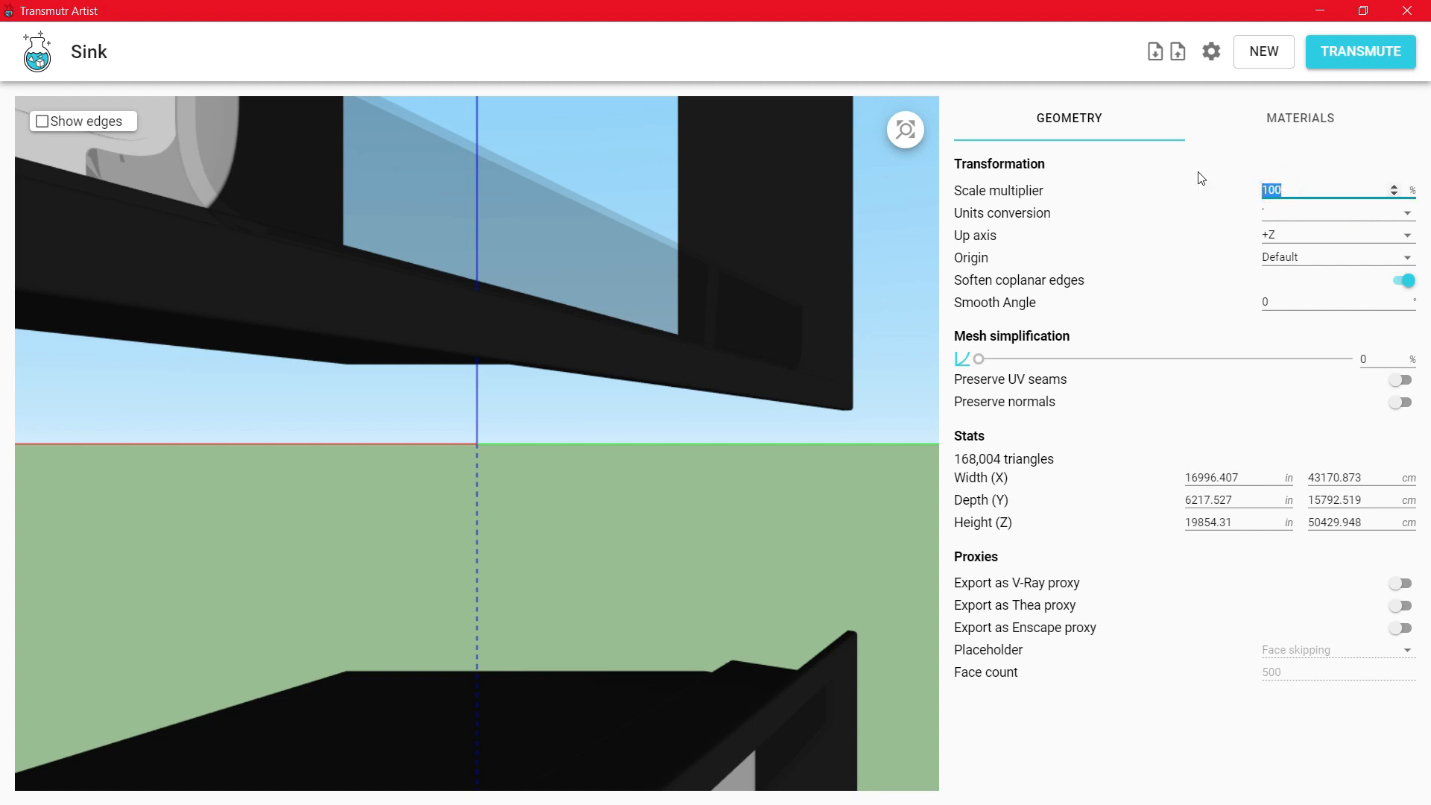
pyautogui.press('Return')
pyautogui.scroll(-5, 682, 352)
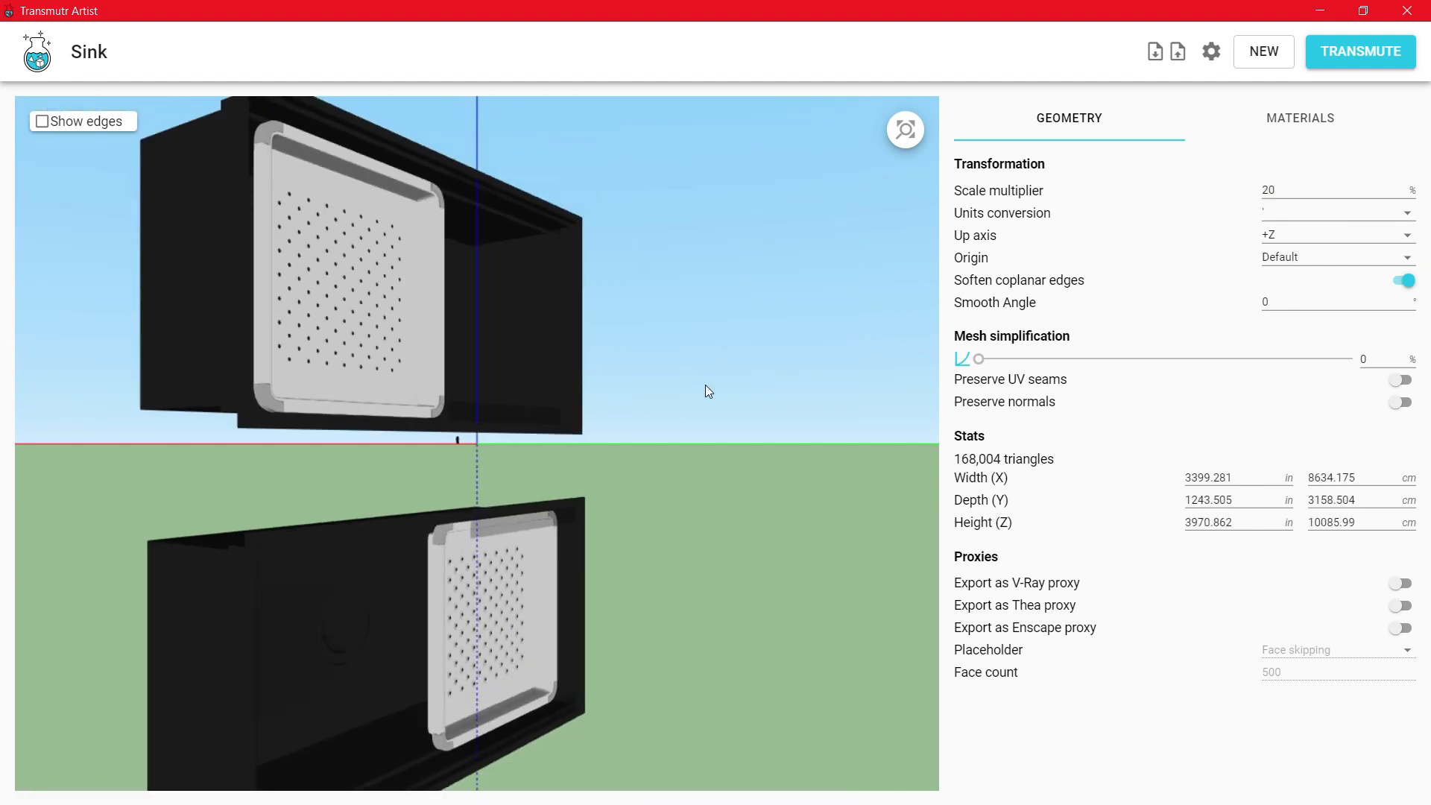
pyautogui.moveTo(709, 420); pyautogui.dragTo(1156, 217)
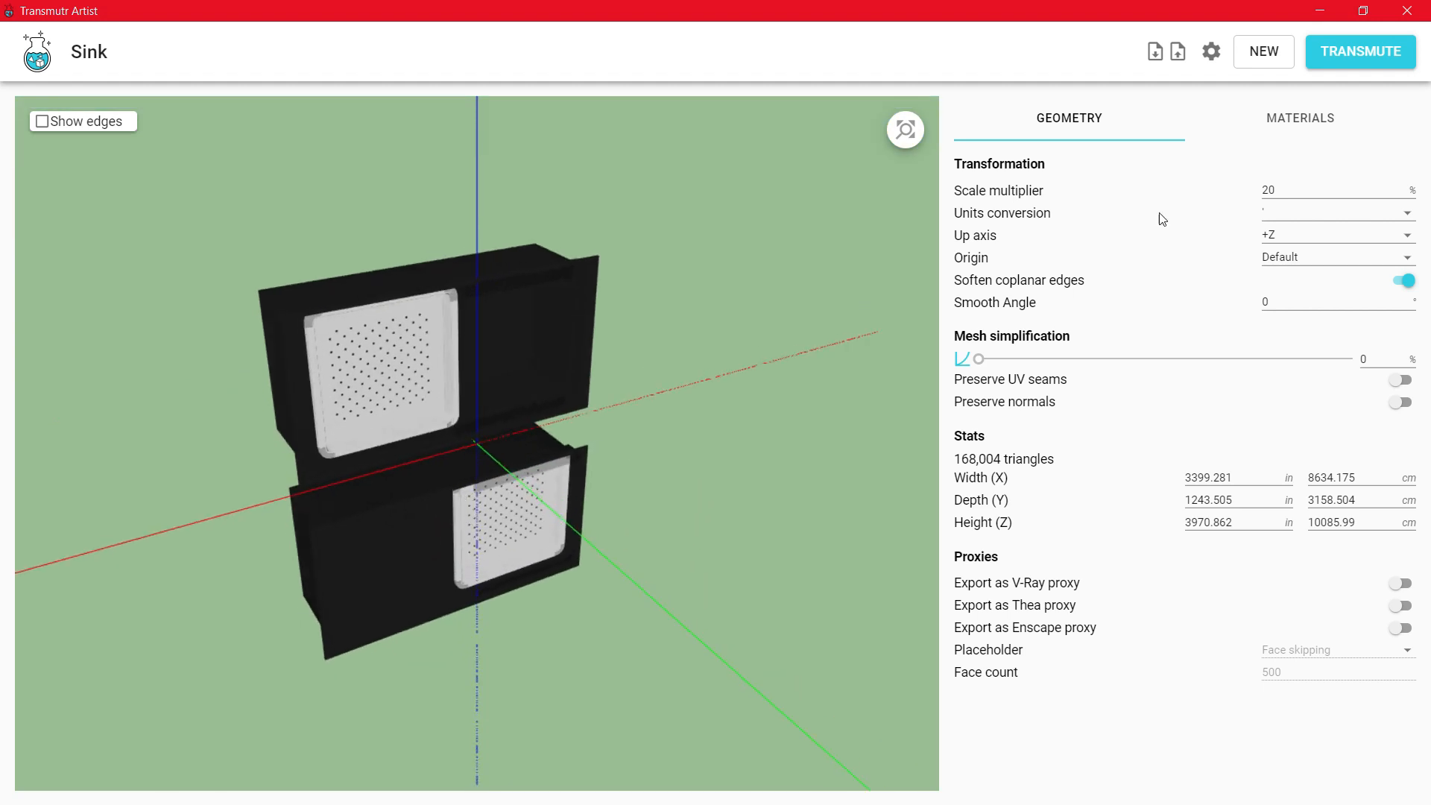
# Step: Examine the color, opacity, reflection and refraction settings of the Rakovina, Plastic, Durshlag and Glass_white materials
pyautogui.click(1301, 123)
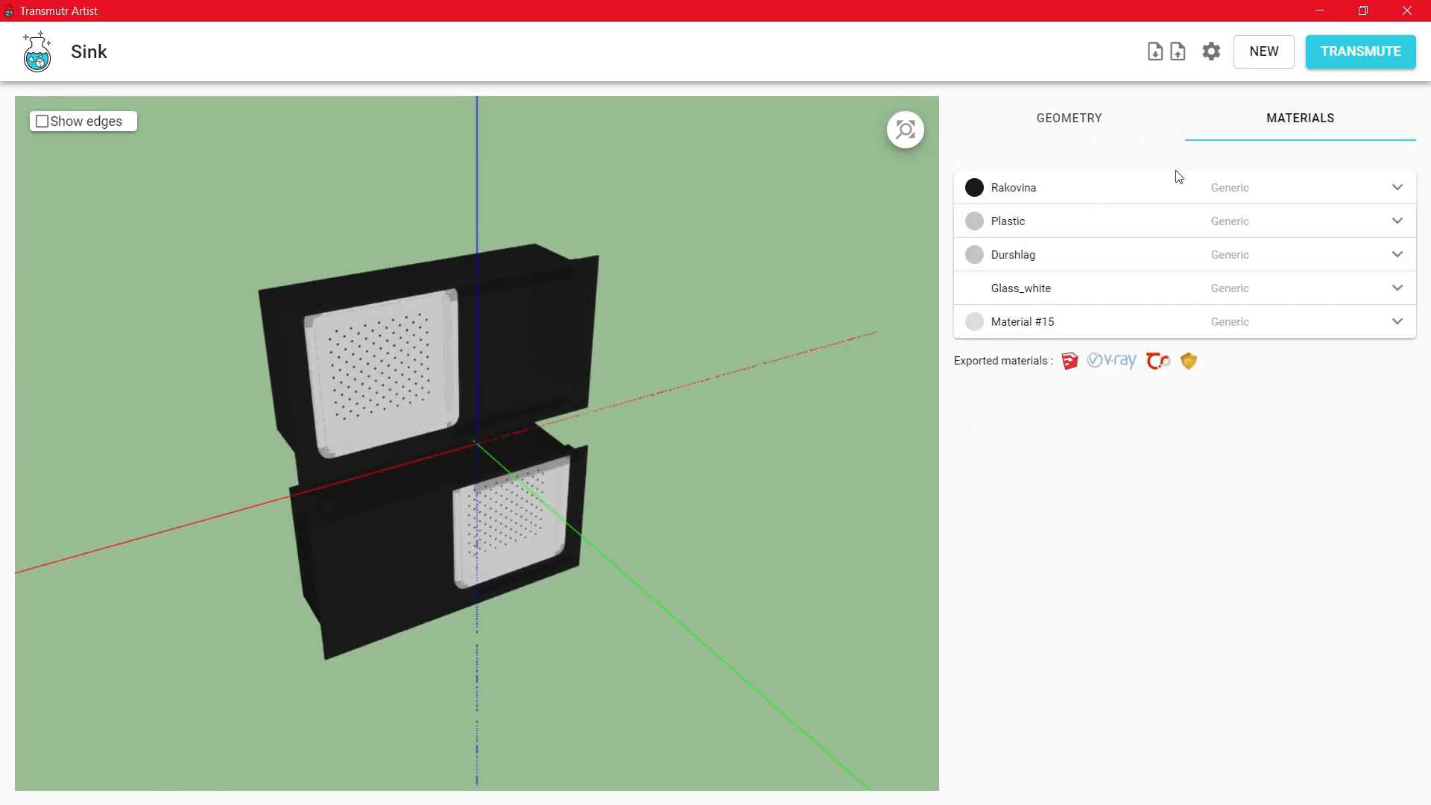
pyautogui.click(1173, 187)
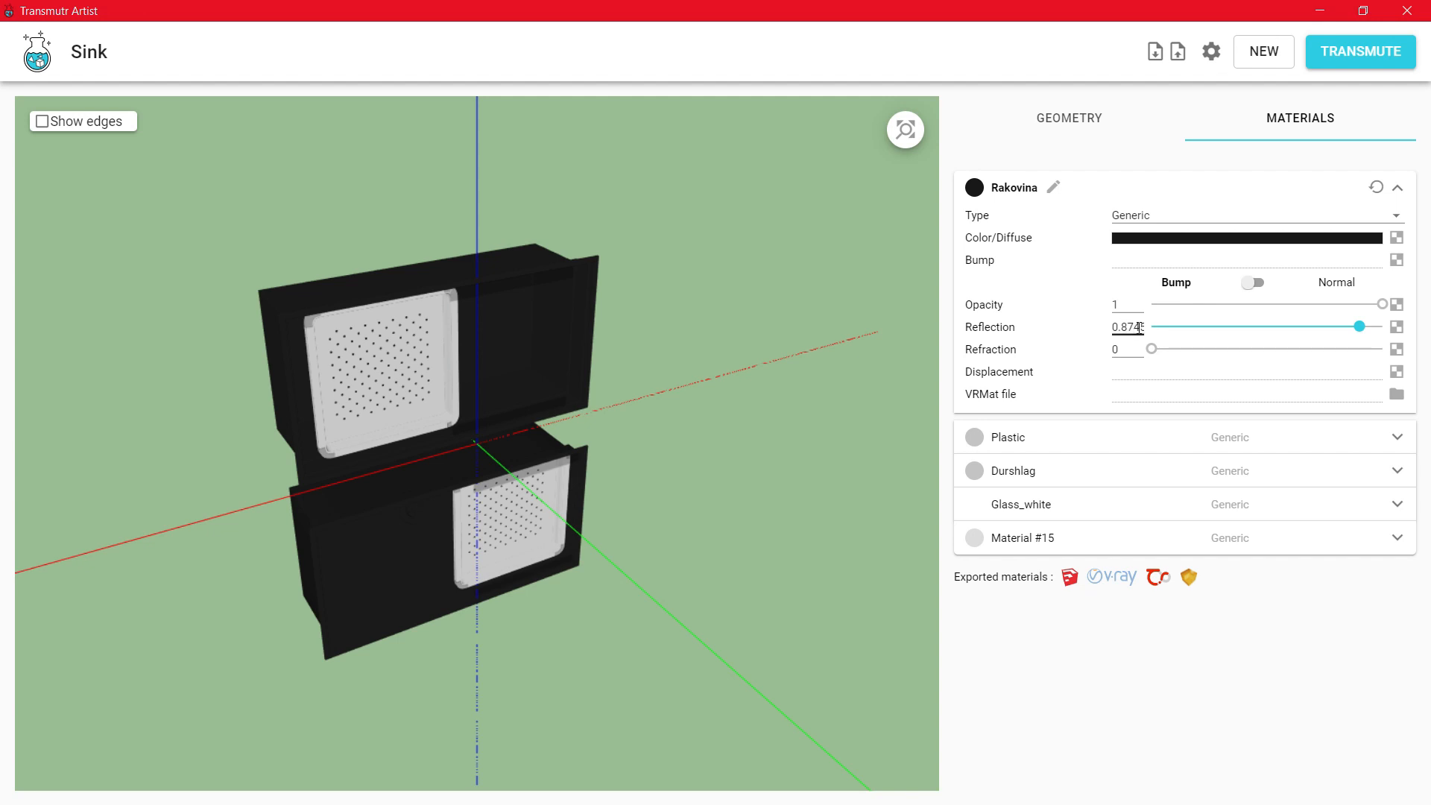
pyautogui.click(1073, 435)
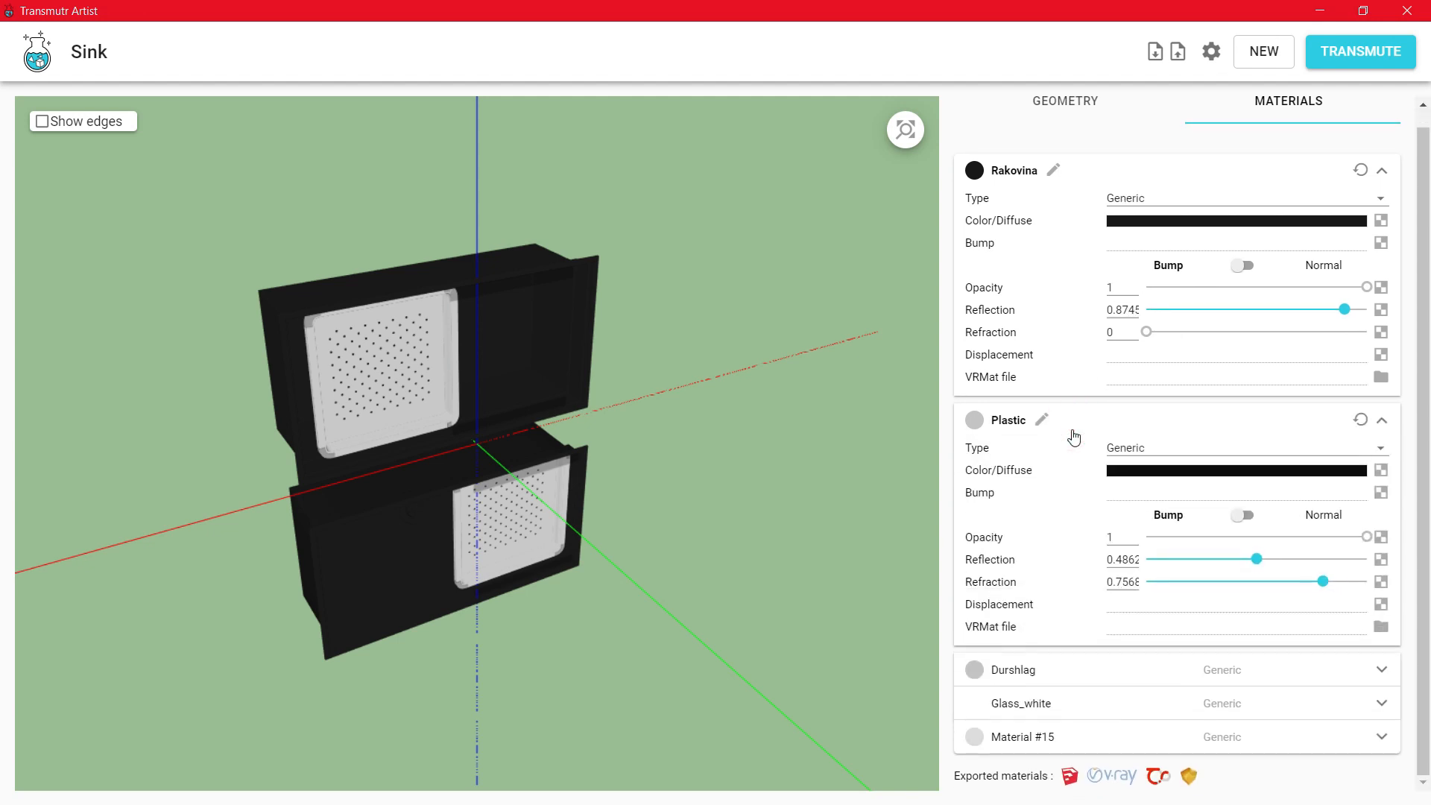
pyautogui.click(1051, 670)
pyautogui.scroll(-3, 1051, 669)
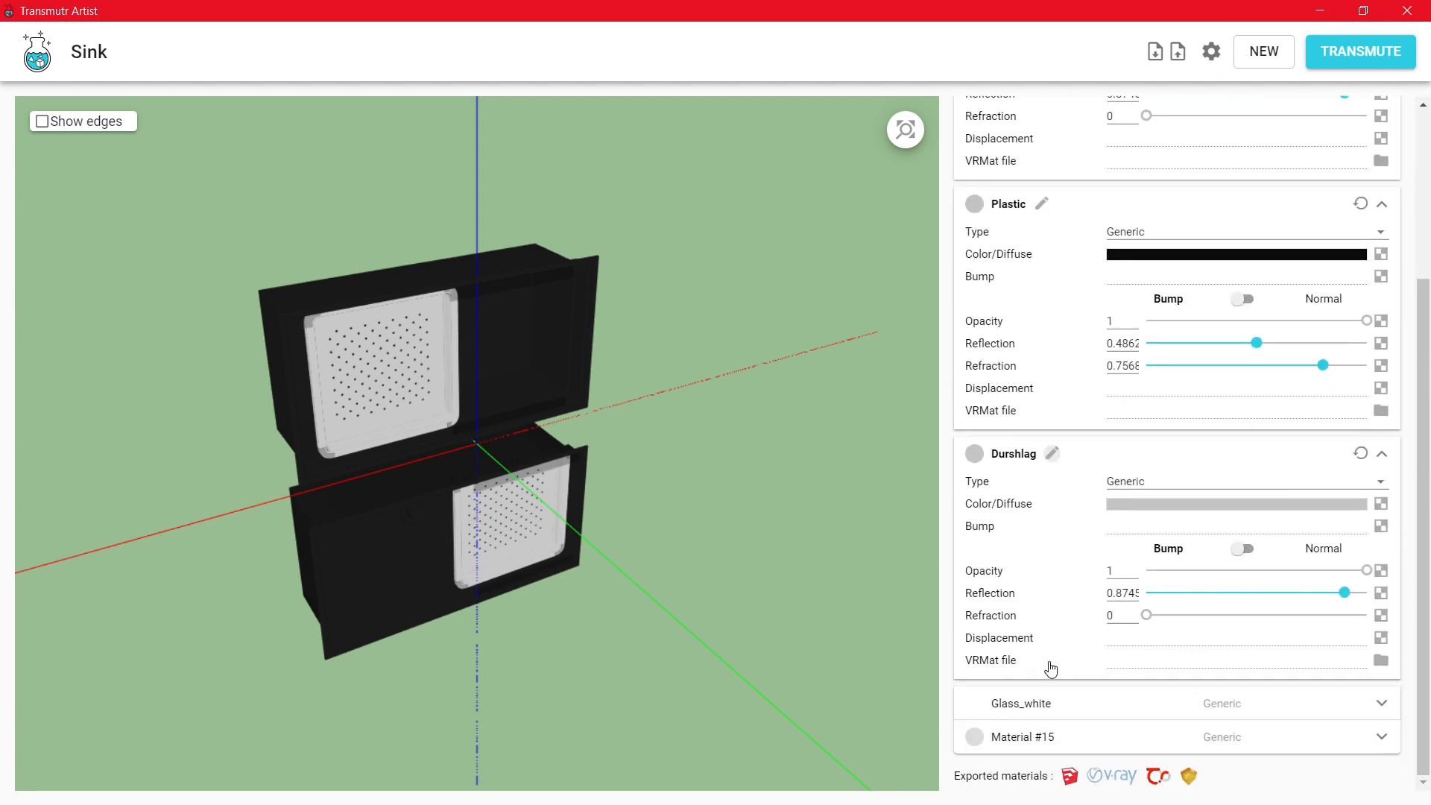
pyautogui.click(1055, 708)
pyautogui.scroll(1, 1024, 359)
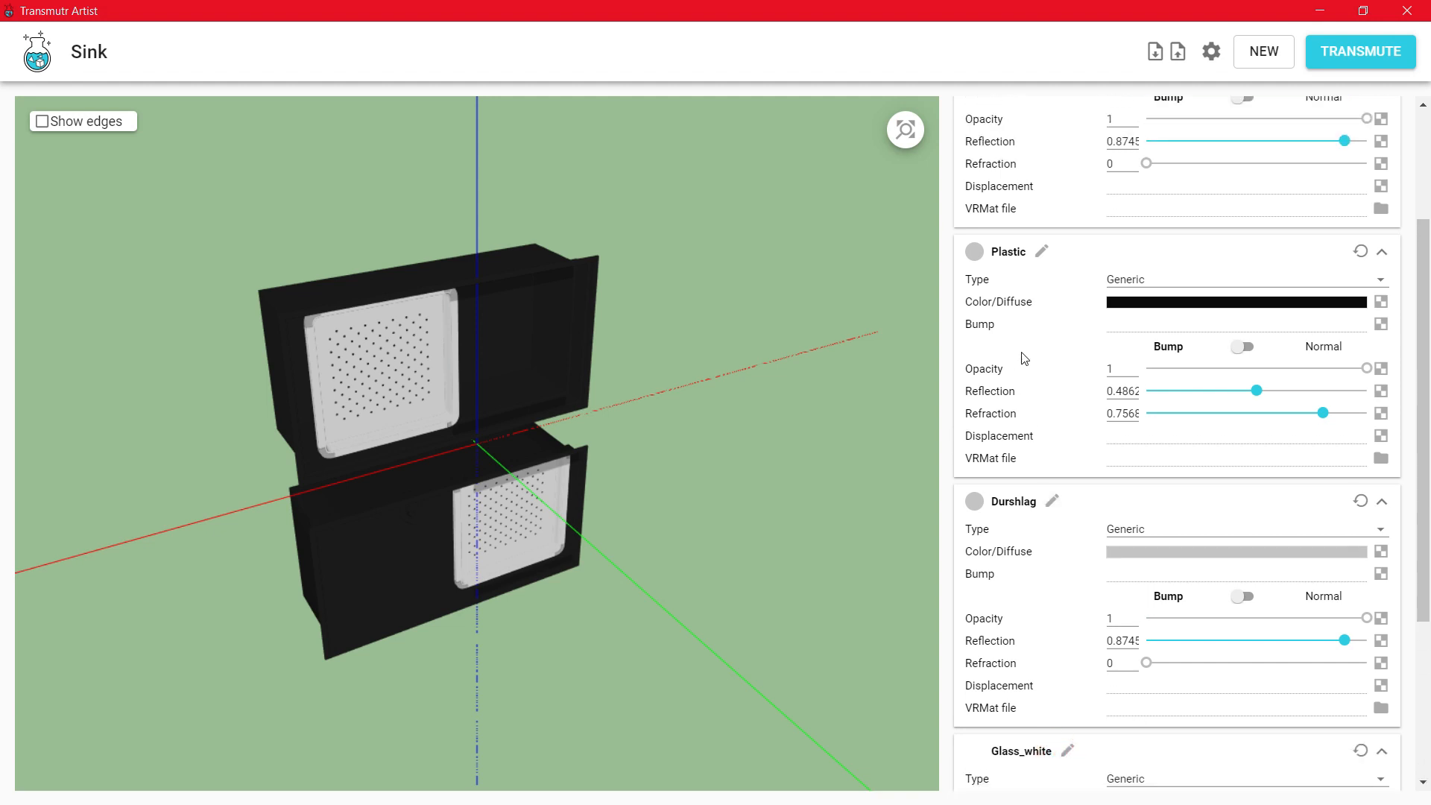
pyautogui.scroll(4, 1024, 359)
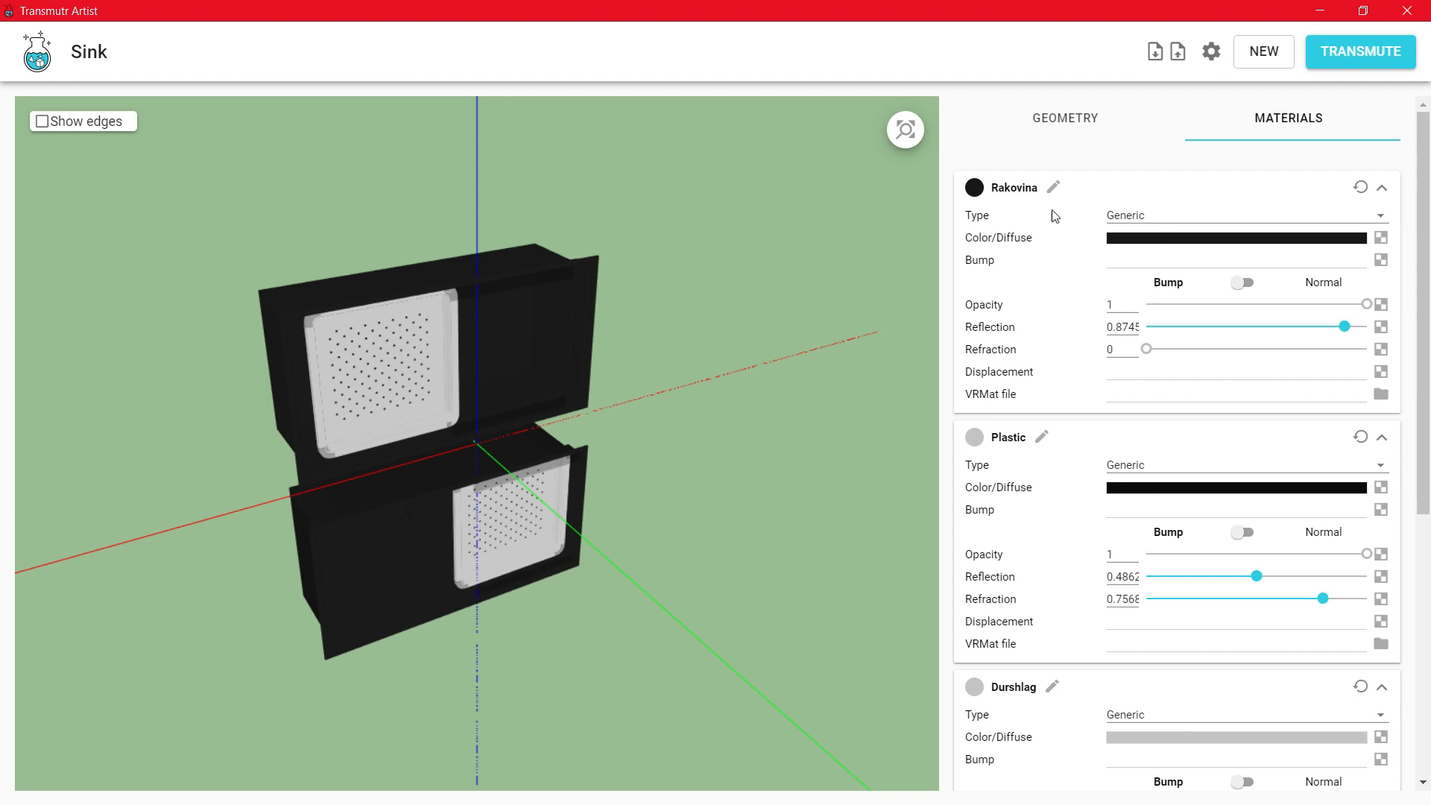
# Step: Transmute the model into a SketchUp file named Sink and place it at the origin of the SketchUp scene
pyautogui.click(1402, 60)
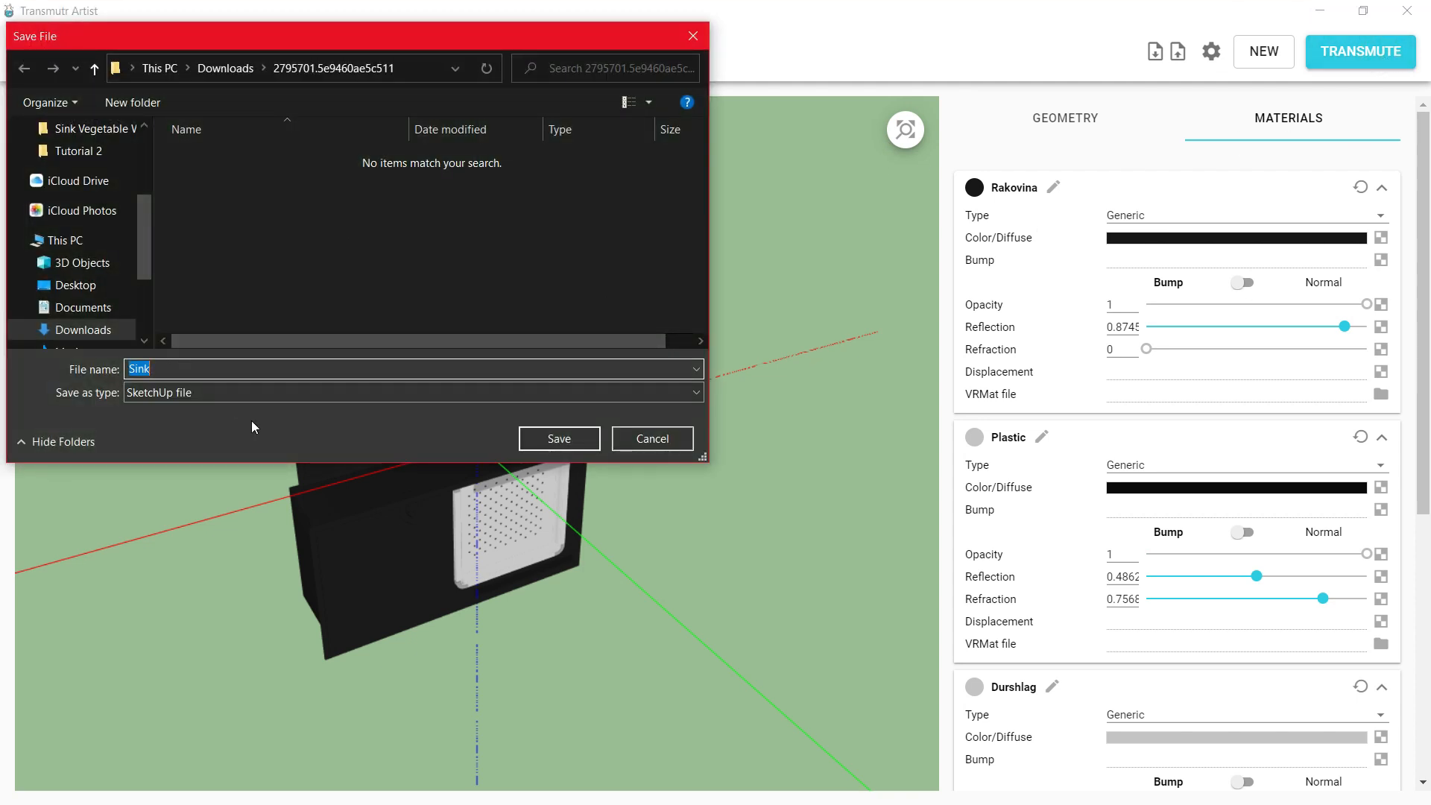
pyautogui.click(551, 440)
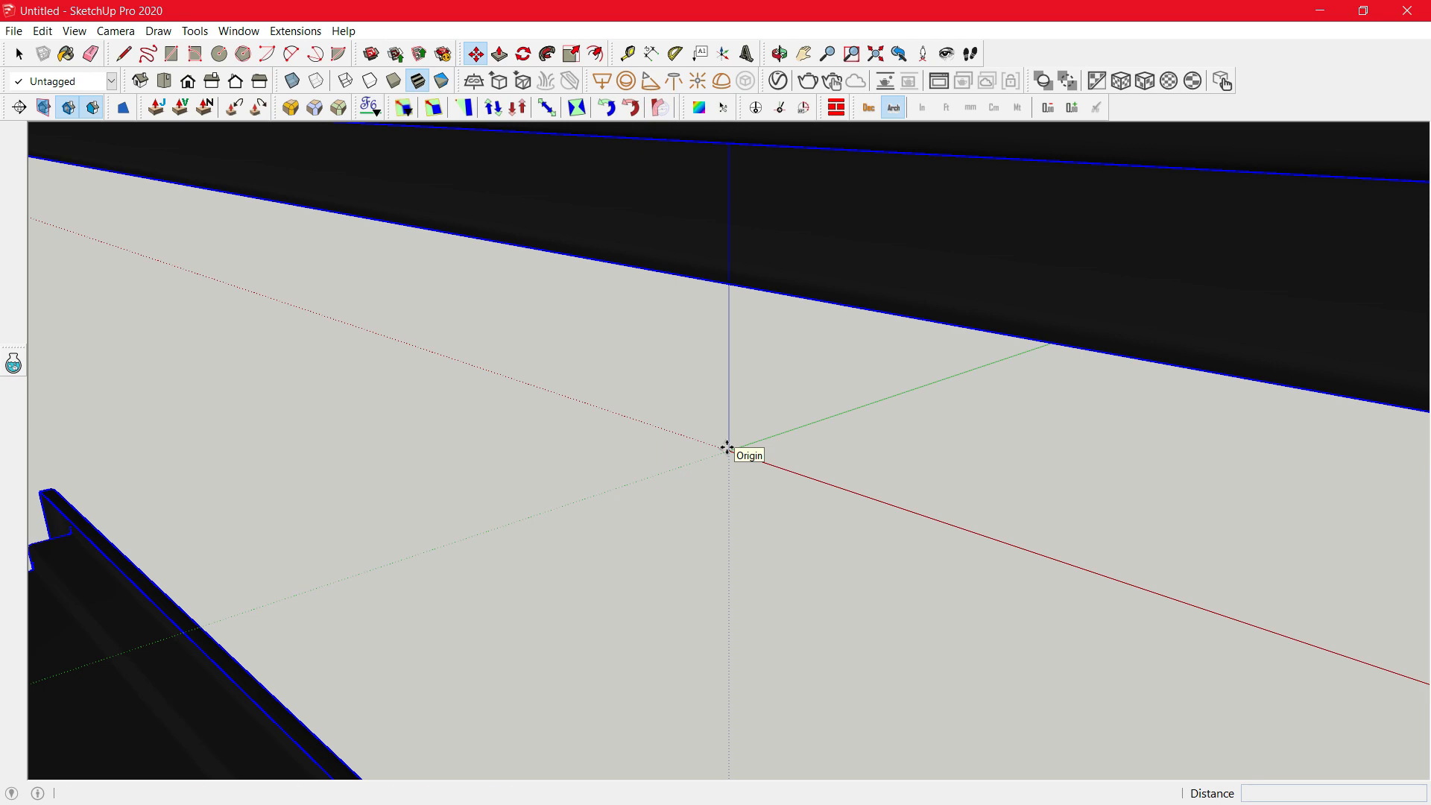
pyautogui.scroll(-6, 727, 447)
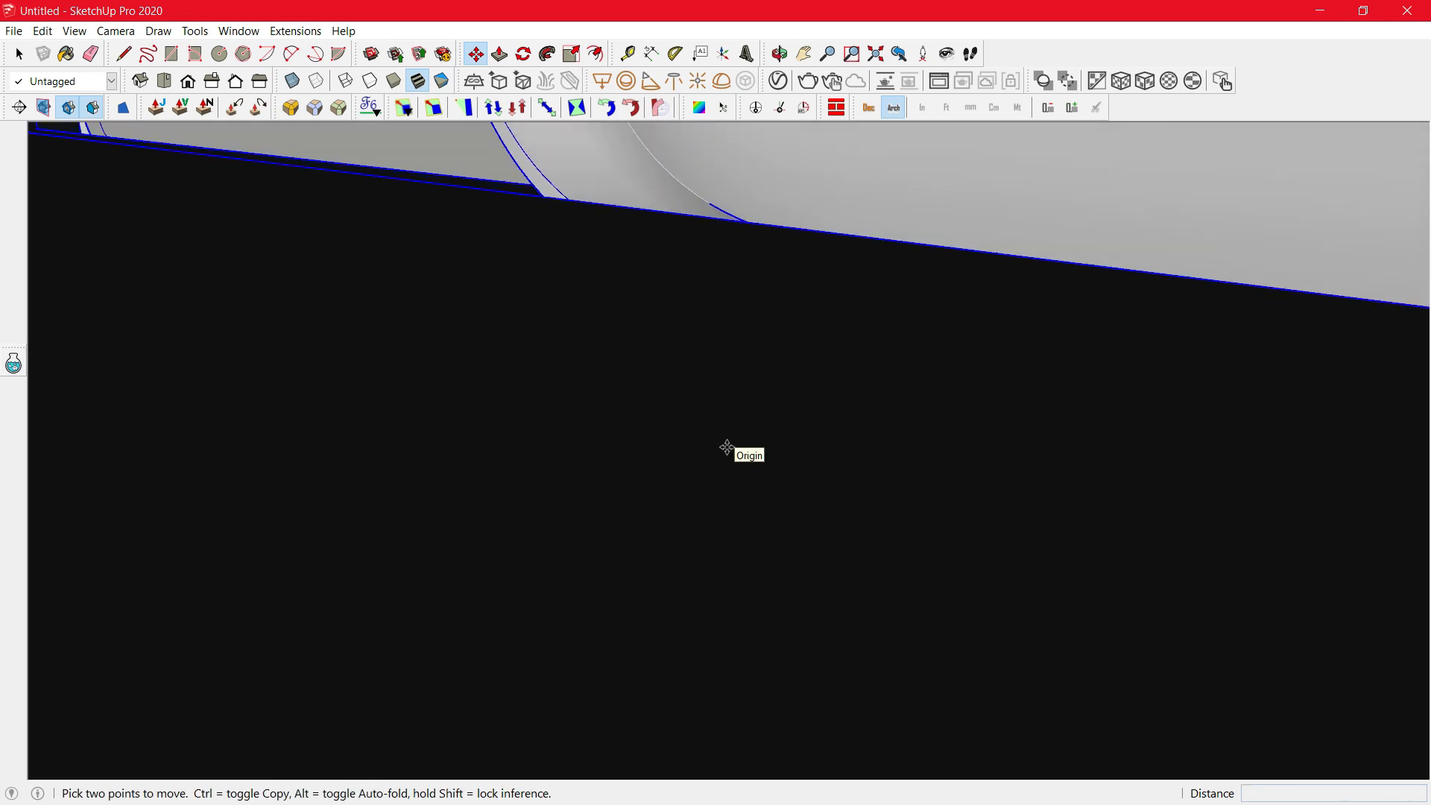
pyautogui.click(727, 447)
pyautogui.scroll(-3, 802, 316)
pyautogui.moveTo(802, 316); pyautogui.dragTo(683, 366, button='middle')
pyautogui.scroll(-4, 716, 414)
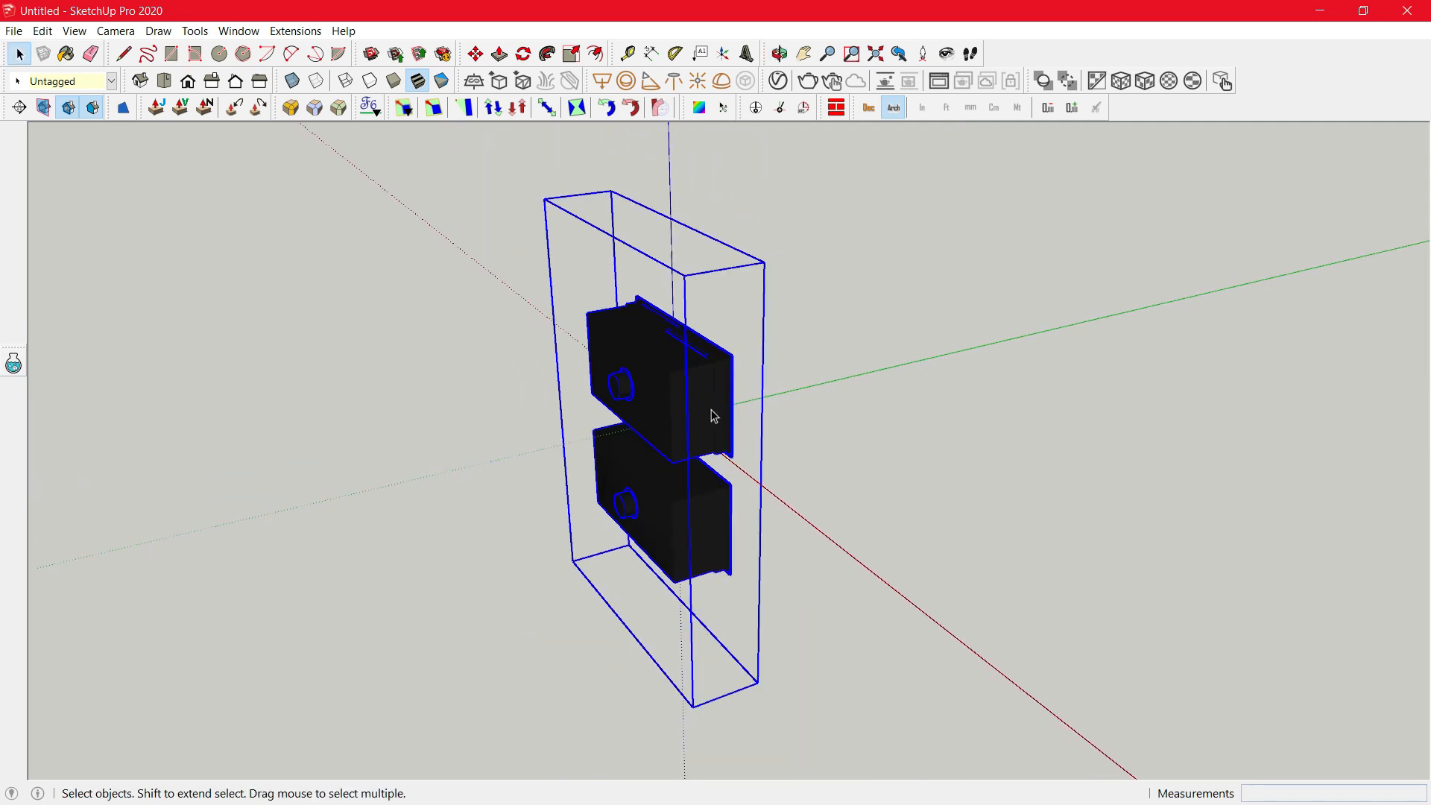
# Step: Rotate the imported sink model about the red axis so both basins lie flat with their openings facing up
pyautogui.press('m')
pyautogui.moveTo(724, 659)
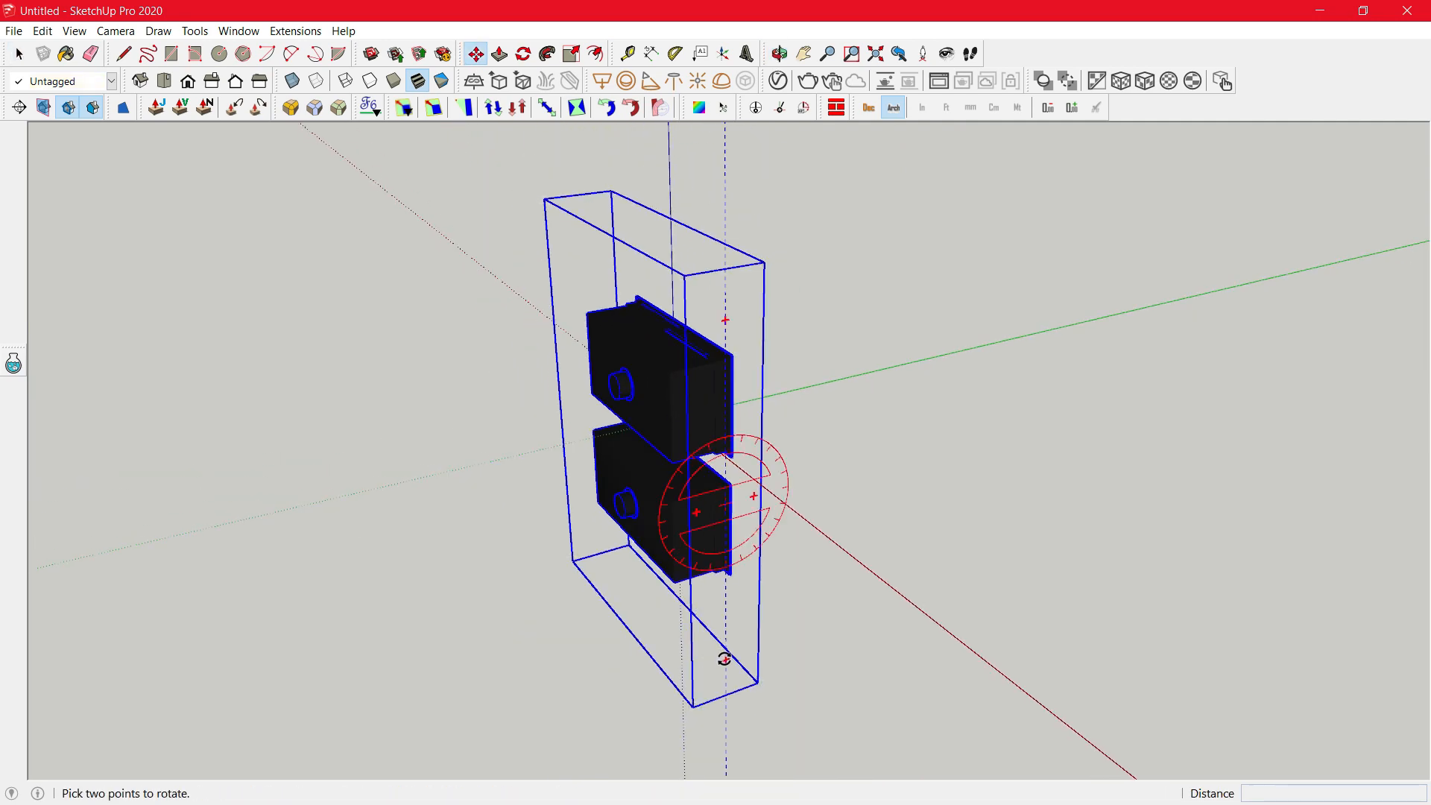
pyautogui.moveTo(724, 661); pyautogui.dragTo(463, 467, button='middle')
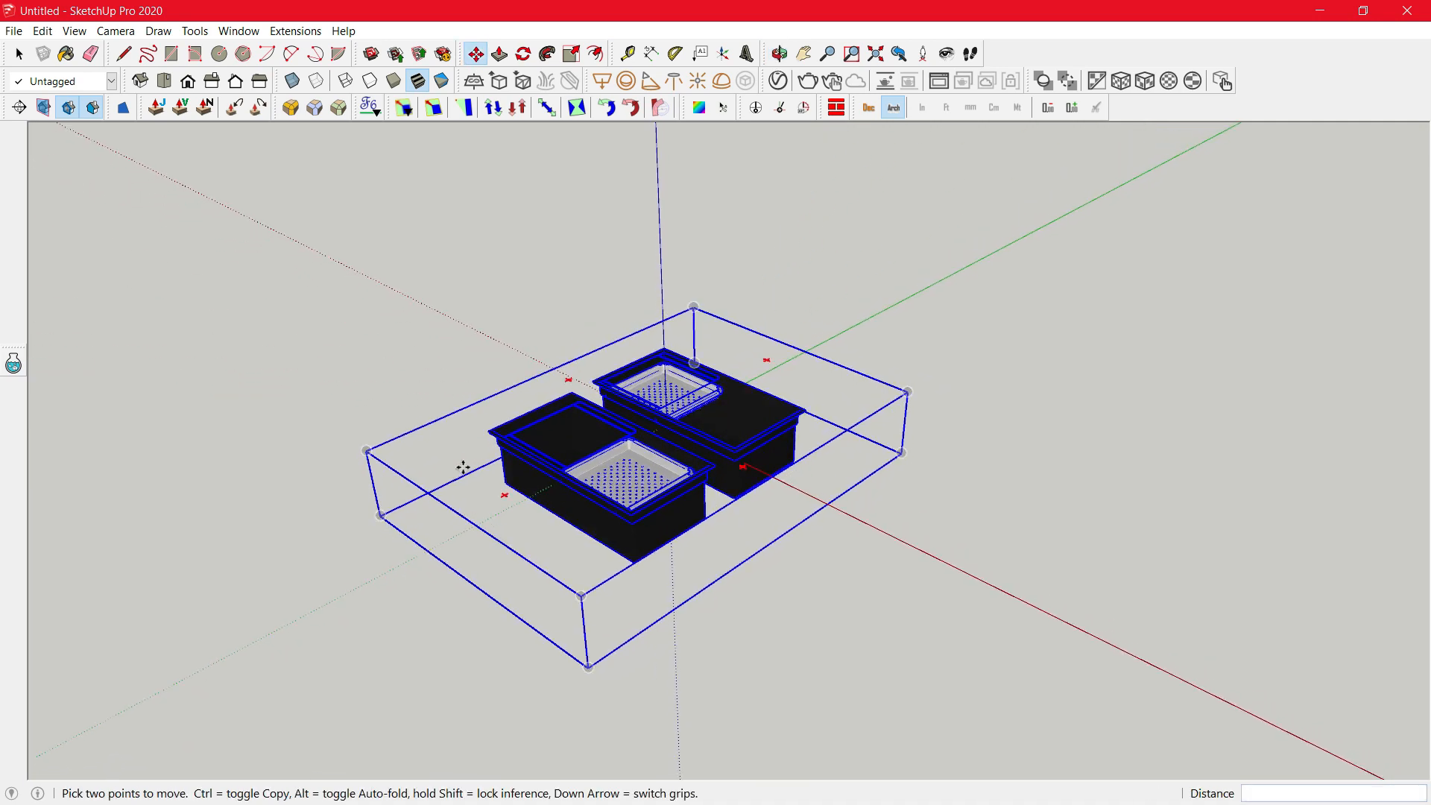
# Step: Scale the sink model down uniformly from its corner to about 0.30
pyautogui.press('s')
pyautogui.click(361, 447)
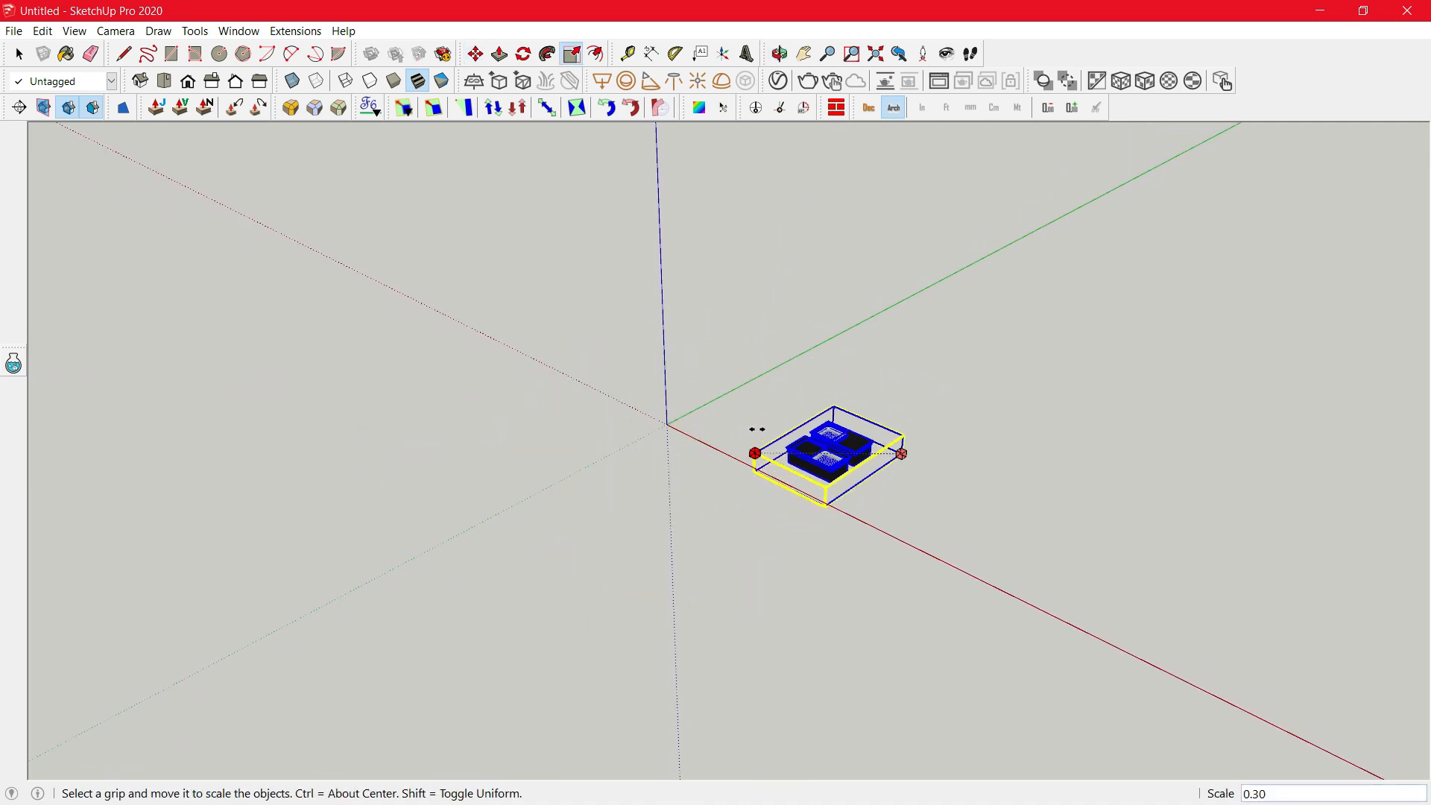
pyautogui.click(764, 426)
pyautogui.scroll(8, 790, 440)
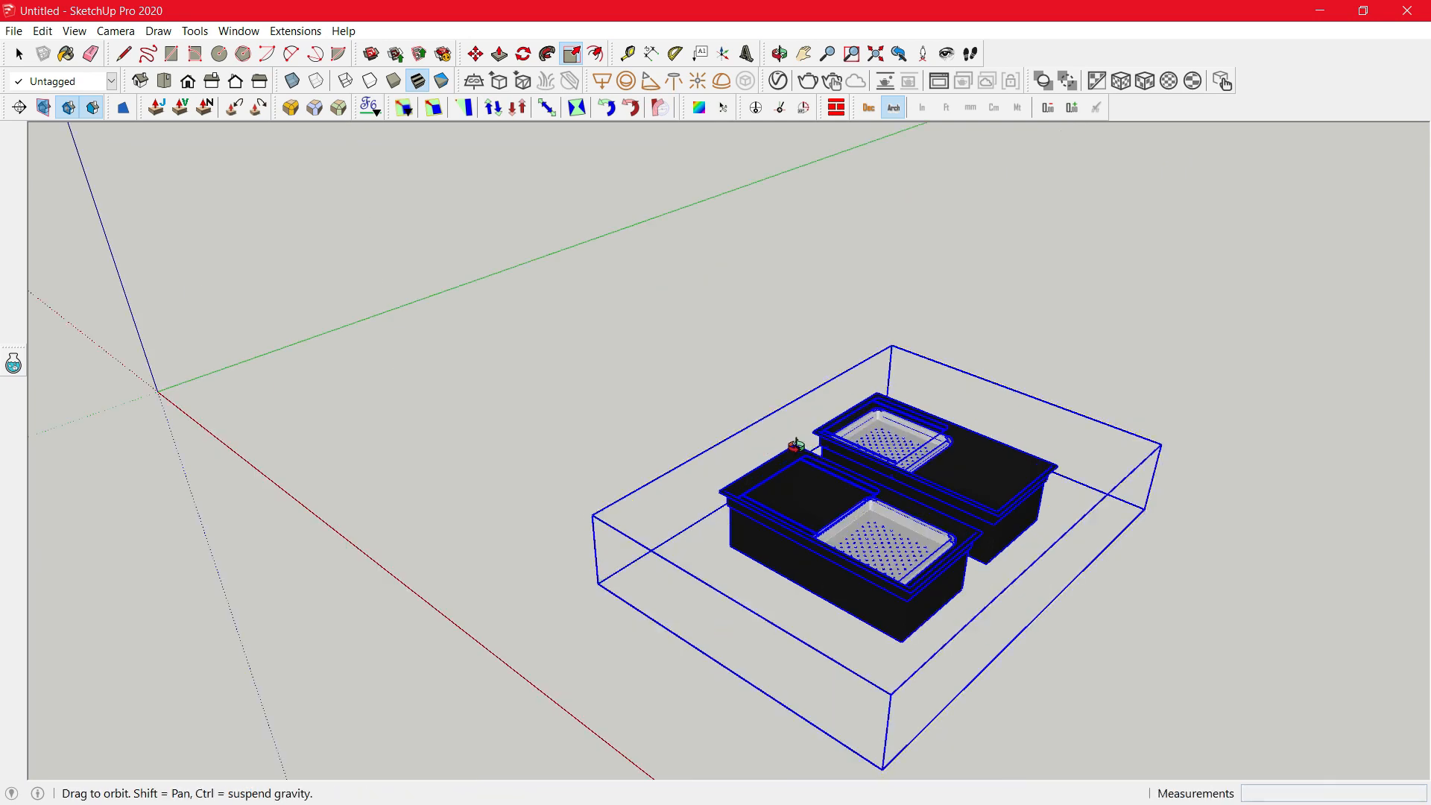
pyautogui.moveTo(796, 445); pyautogui.dragTo(862, 458, button='middle')
pyautogui.scroll(-1, 895, 467)
pyautogui.press('space')
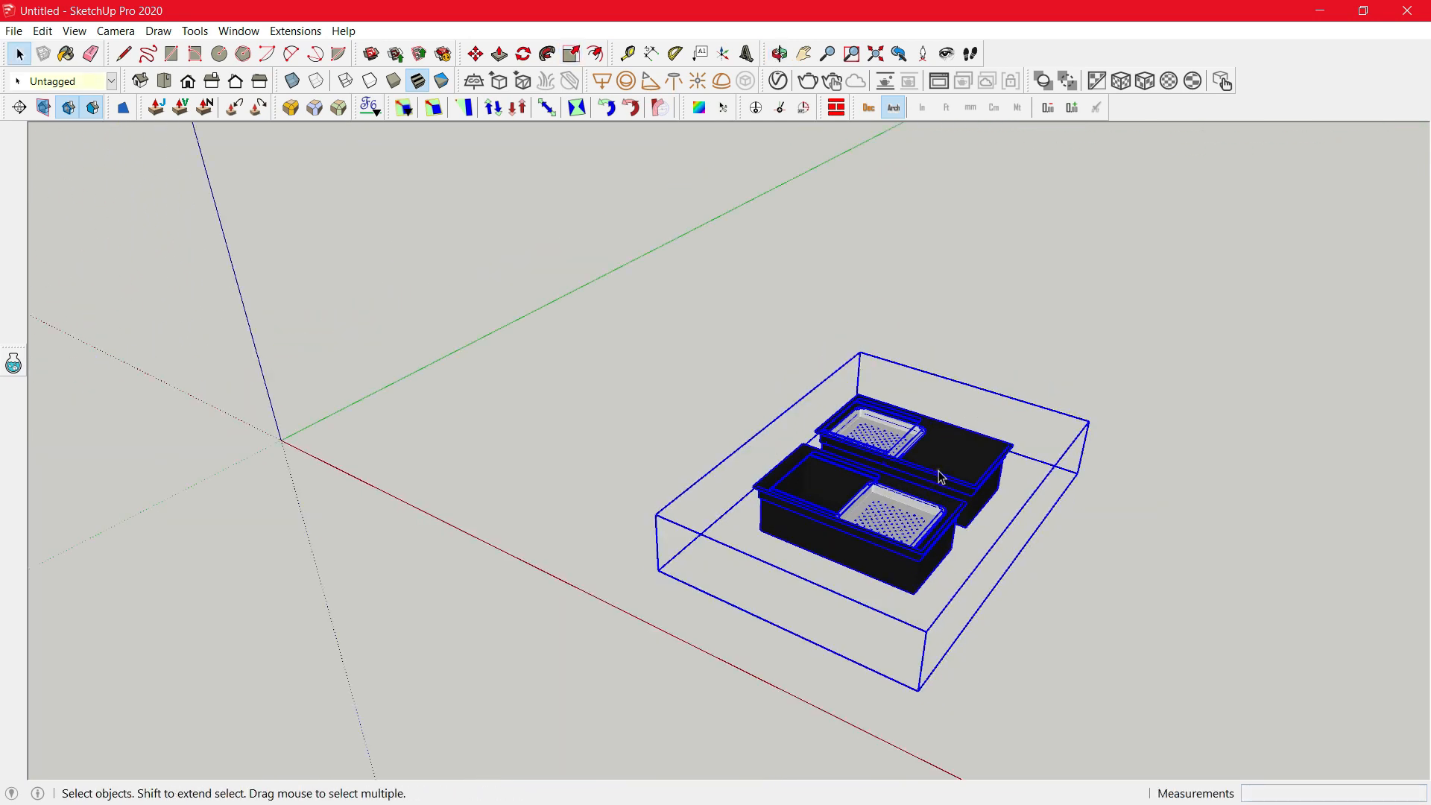
# Step: Delete the nearer of the two sinks inside the imported component and leave component editing
pyautogui.moveTo(941, 477); pyautogui.dragTo(850, 514, button='middle')
pyautogui.doubleClick(899, 381)
pyautogui.click(899, 382)
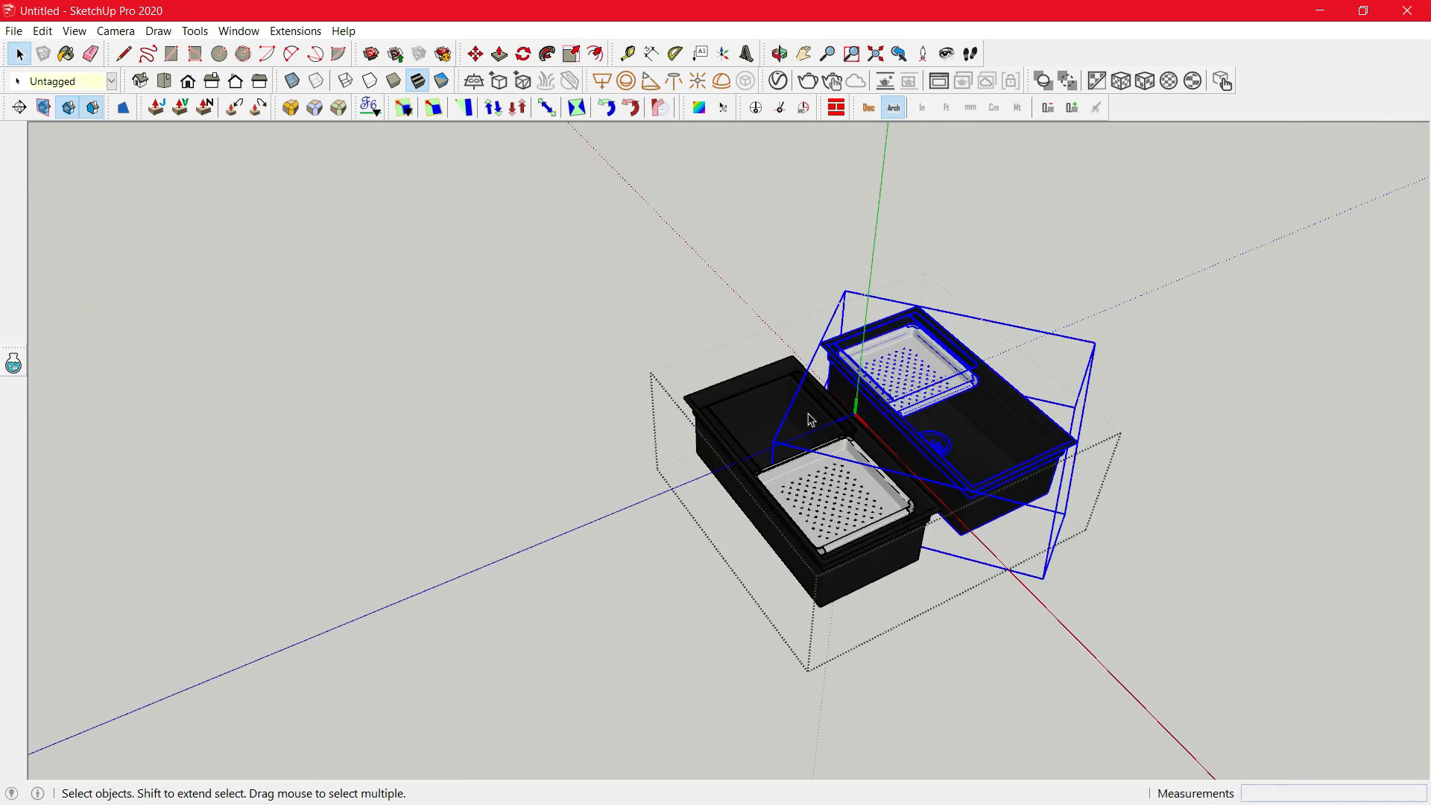
pyautogui.click(811, 419)
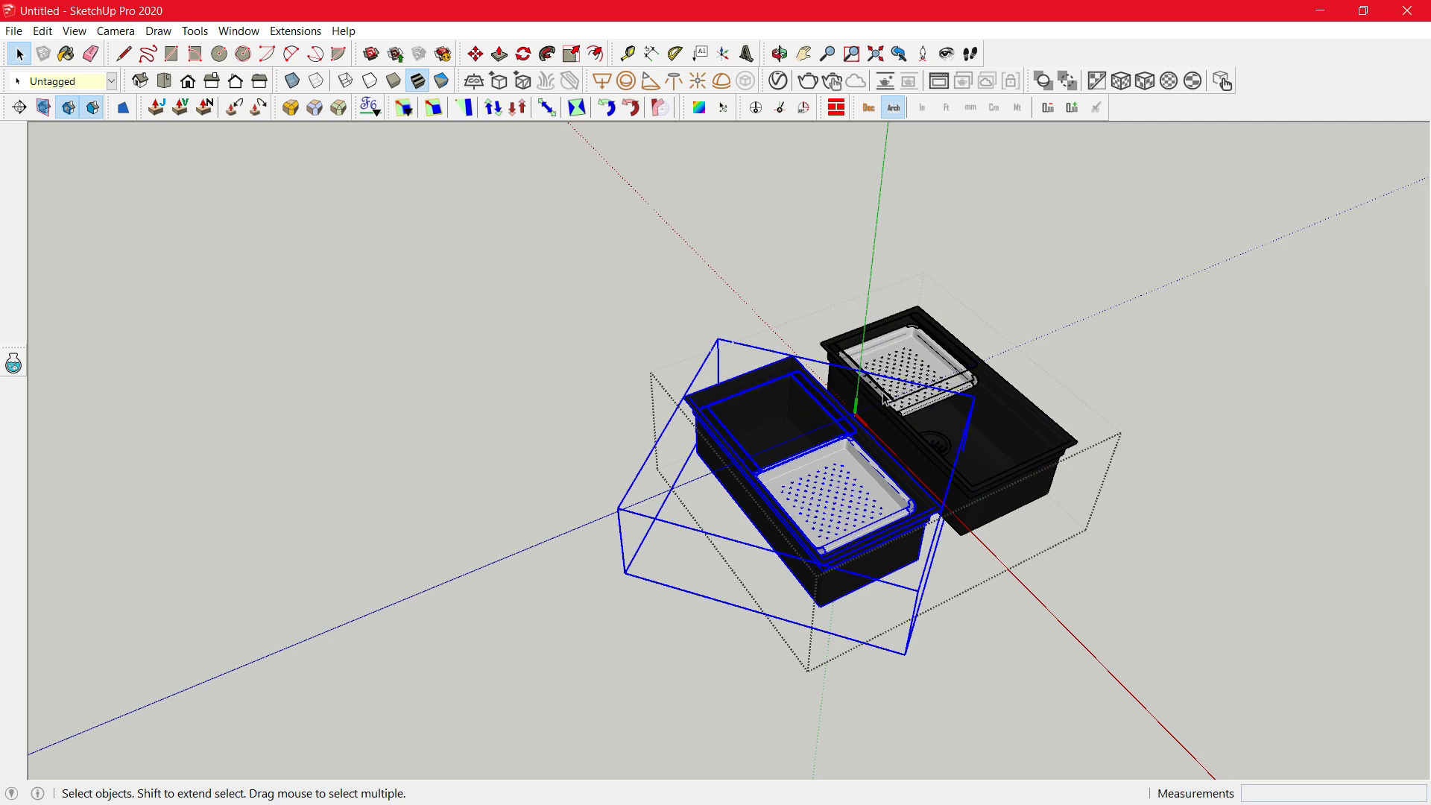
pyautogui.press('Delete')
pyautogui.scroll(5, 1081, 415)
pyautogui.moveTo(834, 476); pyautogui.dragTo(947, 310, button='middle')
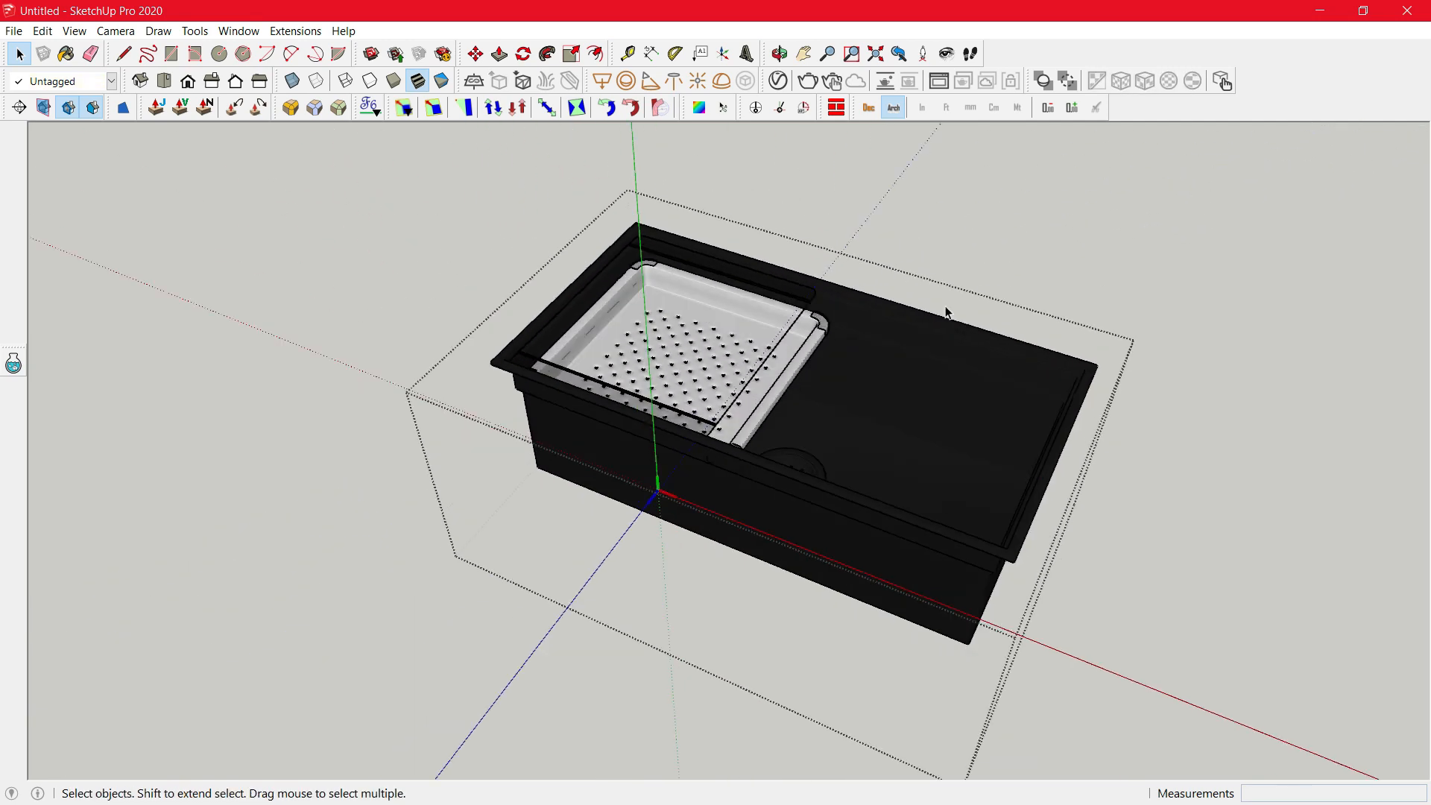
pyautogui.click(948, 313)
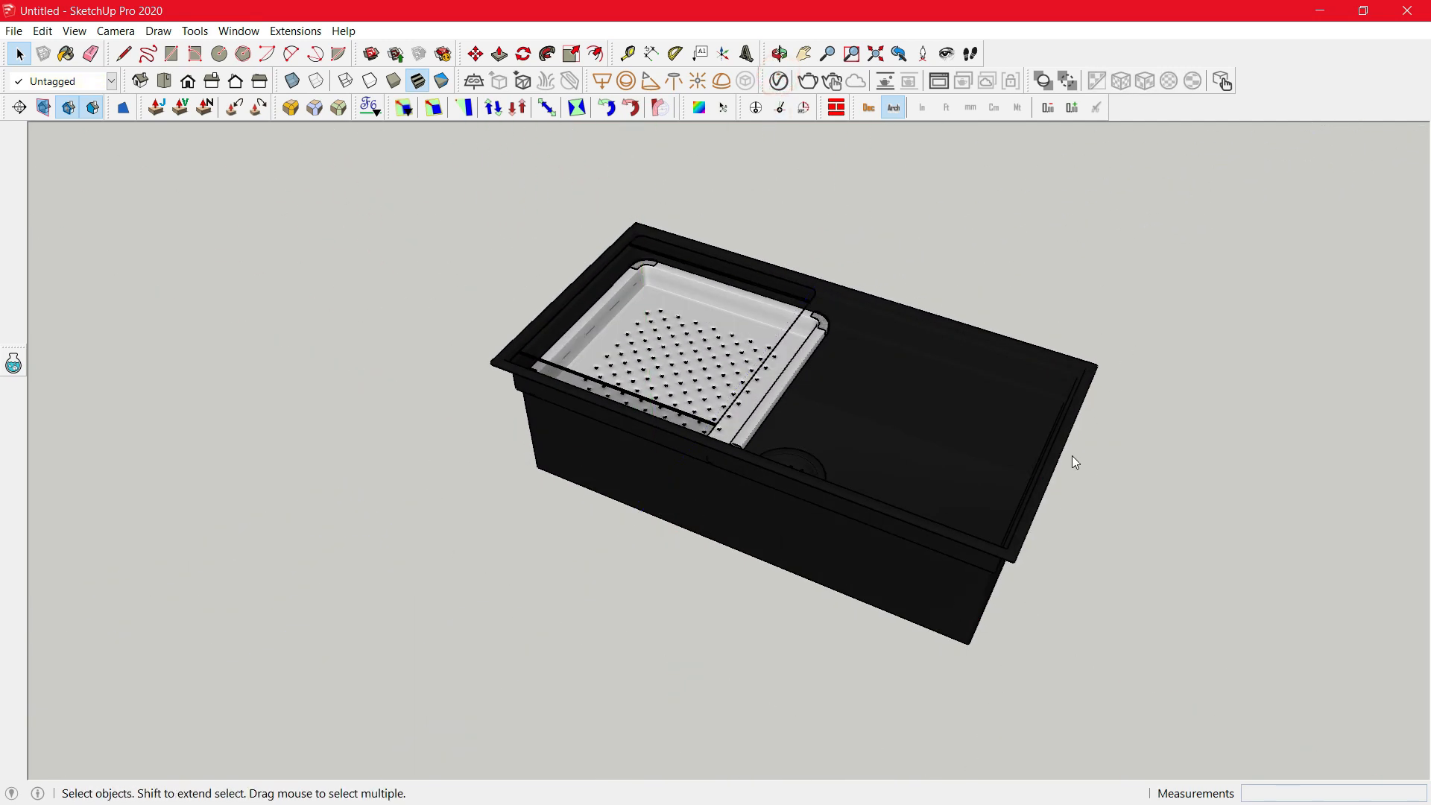
# Step: Open the V-Ray Asset Editor with the scene's materials listed and move its window aside from the sink
pyautogui.click(878, 448)
pyautogui.moveTo(859, 94); pyautogui.dragTo(1102, 153)
pyautogui.click(331, 21)
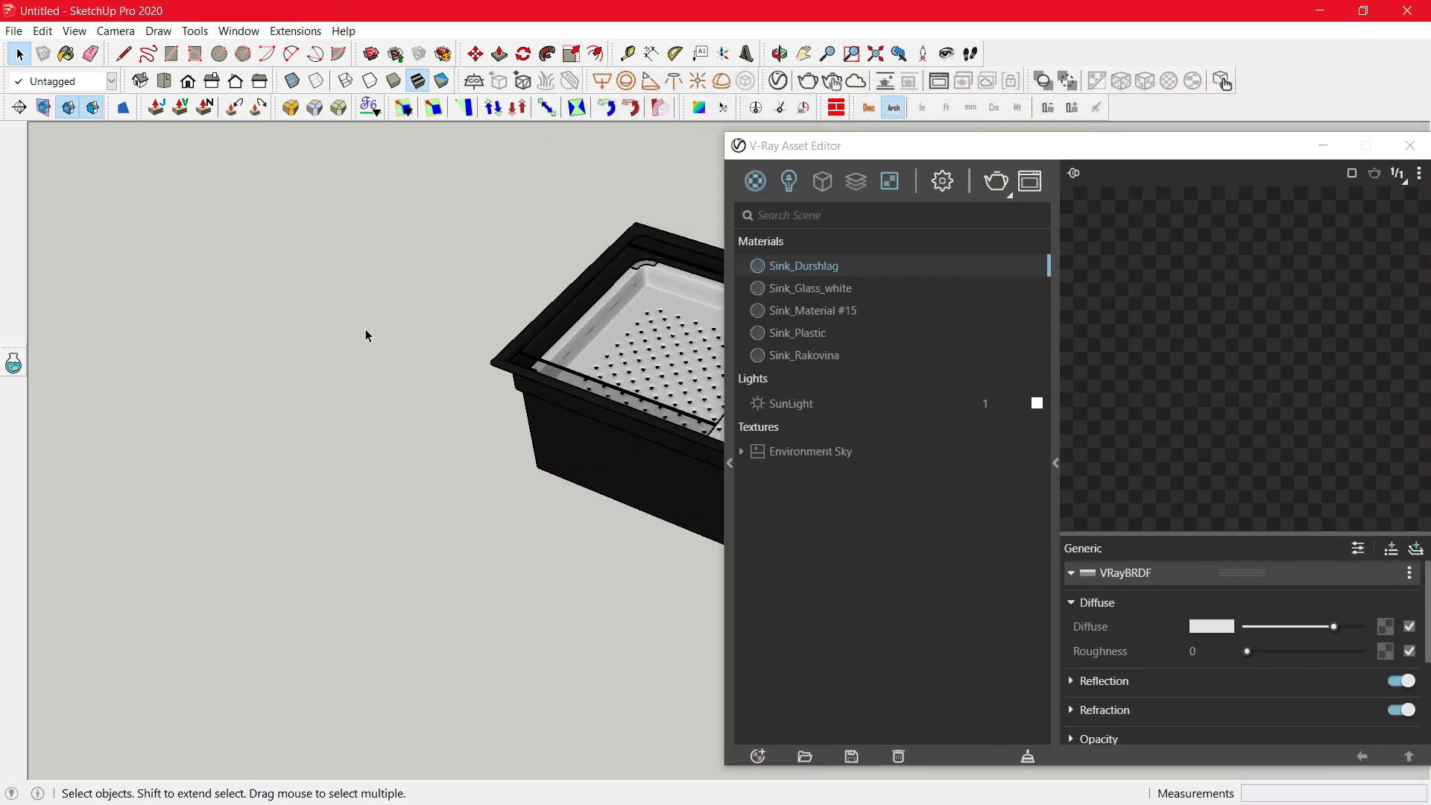
# Step: Sample the material of the sink's outer body and examine its reflection settings in the V-Ray Asset Editor
pyautogui.press('h')
pyautogui.moveTo(441, 358); pyautogui.dragTo(54, 330)
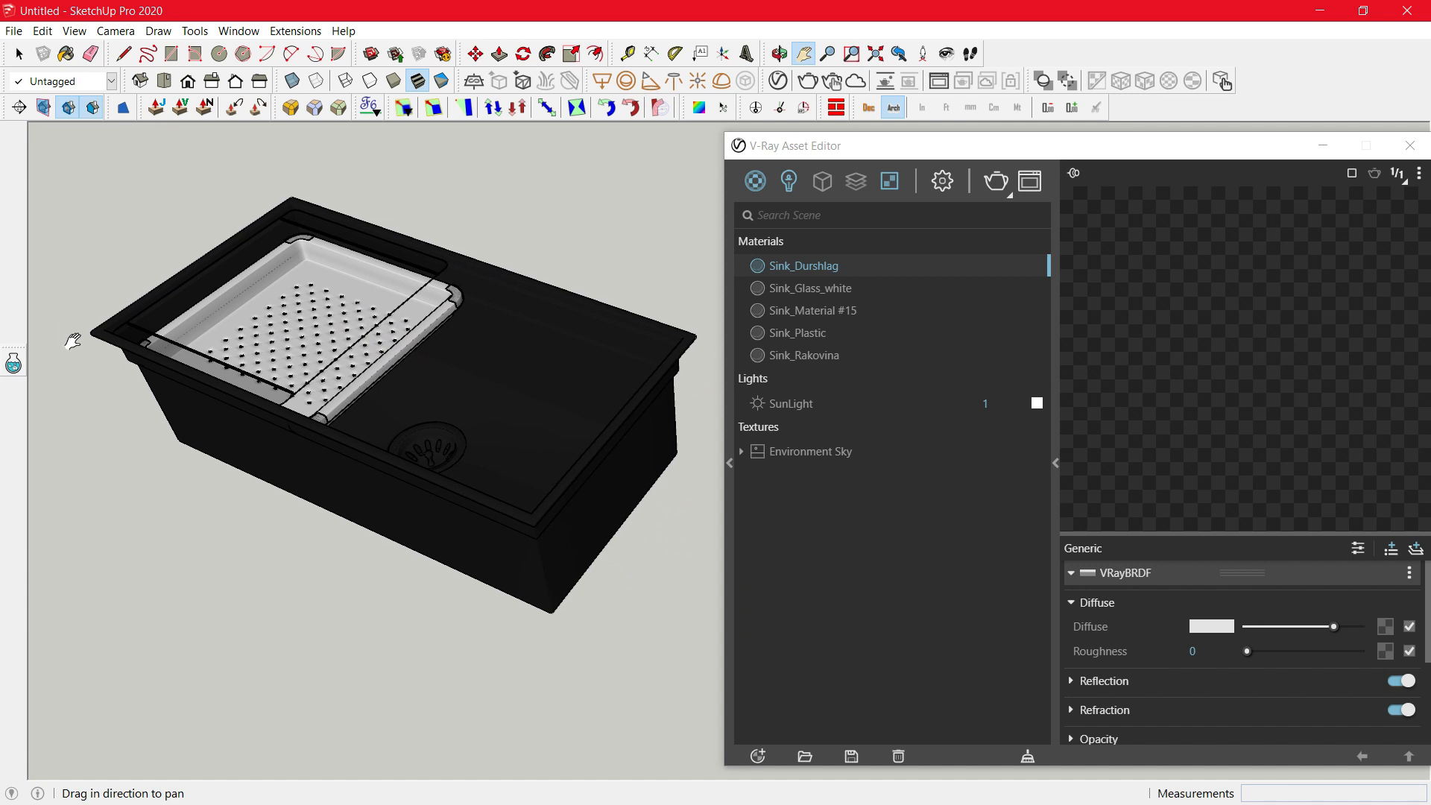
pyautogui.press('b')
pyautogui.press('alt')
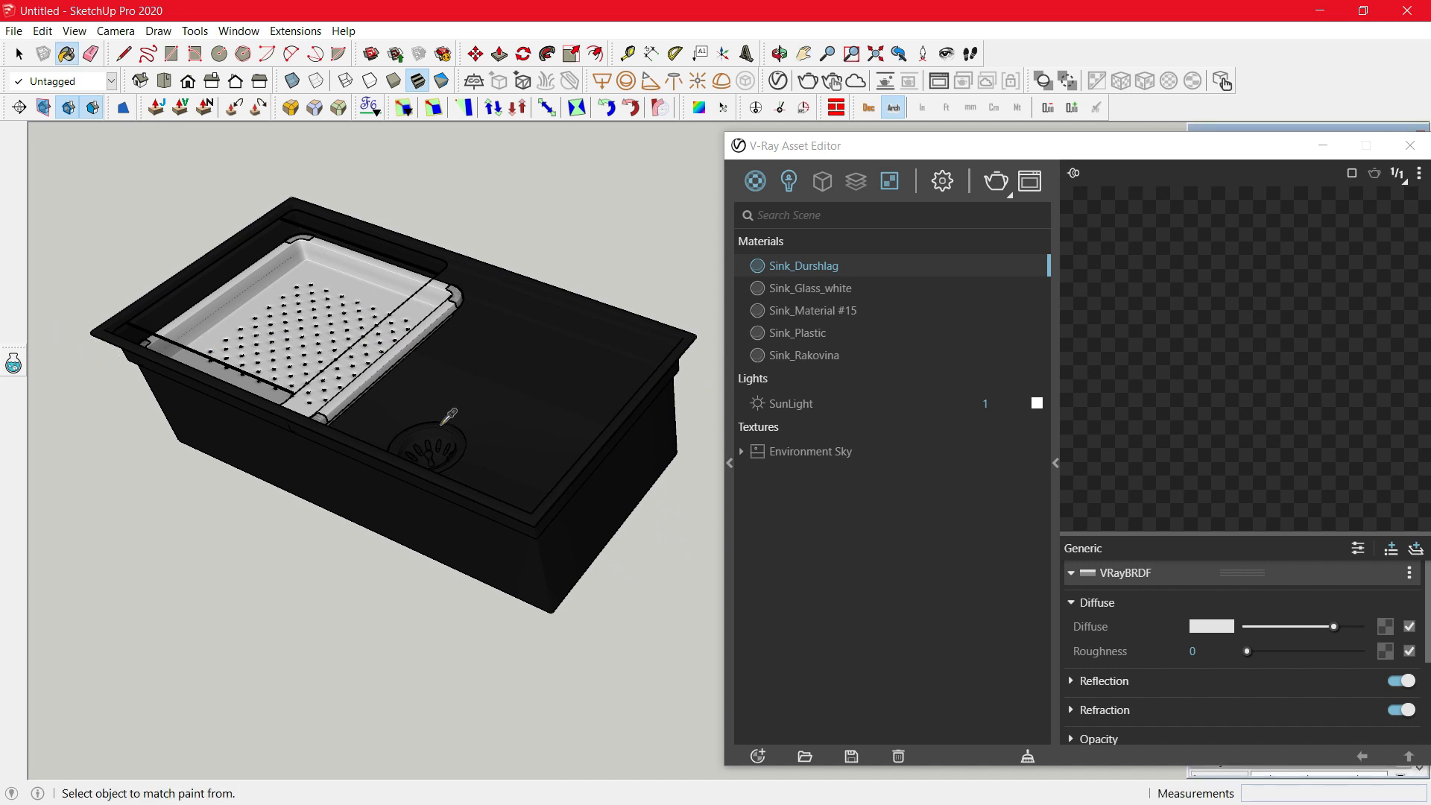
pyautogui.keyDown('alt'); pyautogui.click(352, 493); pyautogui.keyUp('alt')
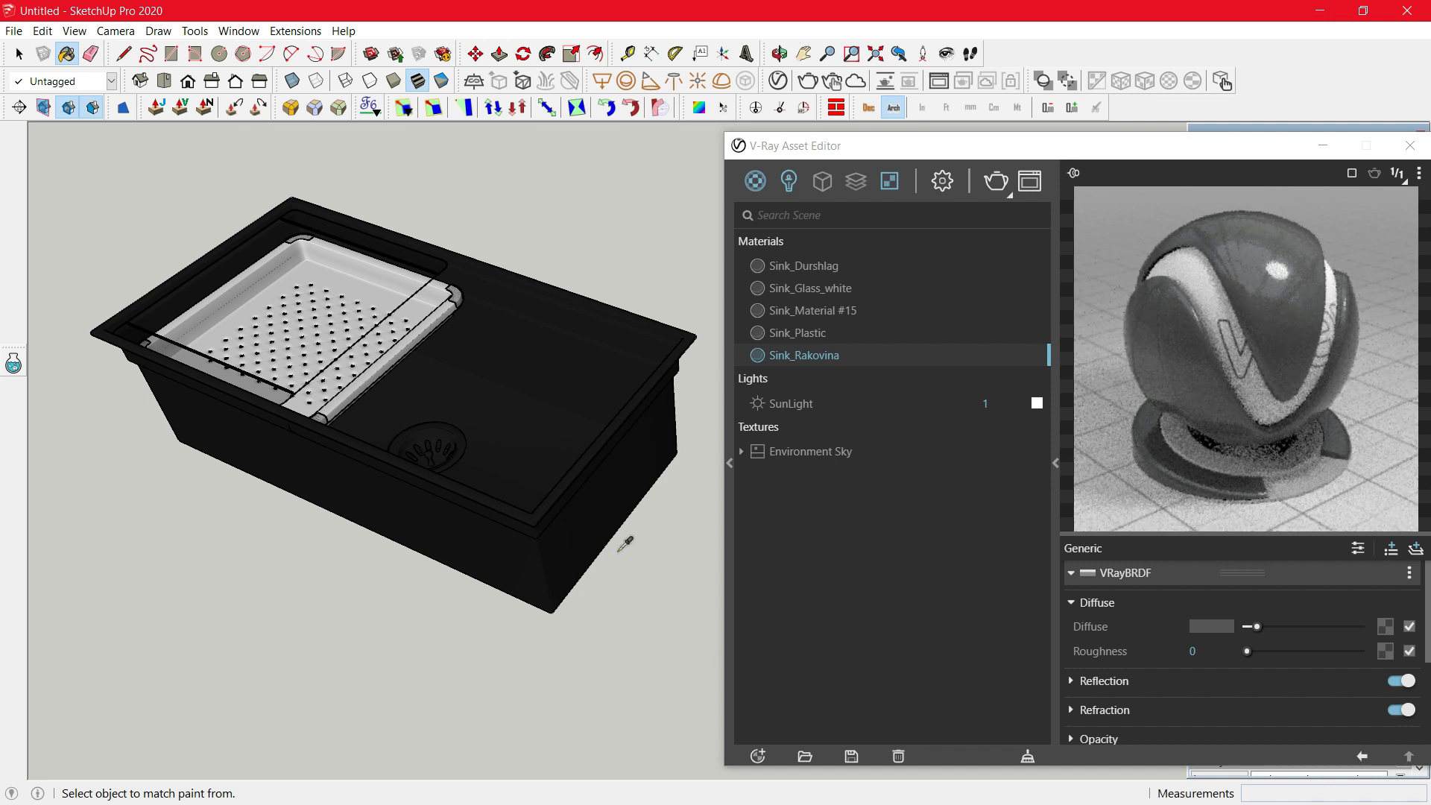
pyautogui.click(1167, 681)
pyautogui.scroll(-3, 1169, 681)
pyautogui.scroll(1, 1170, 692)
pyautogui.scroll(1, 1167, 684)
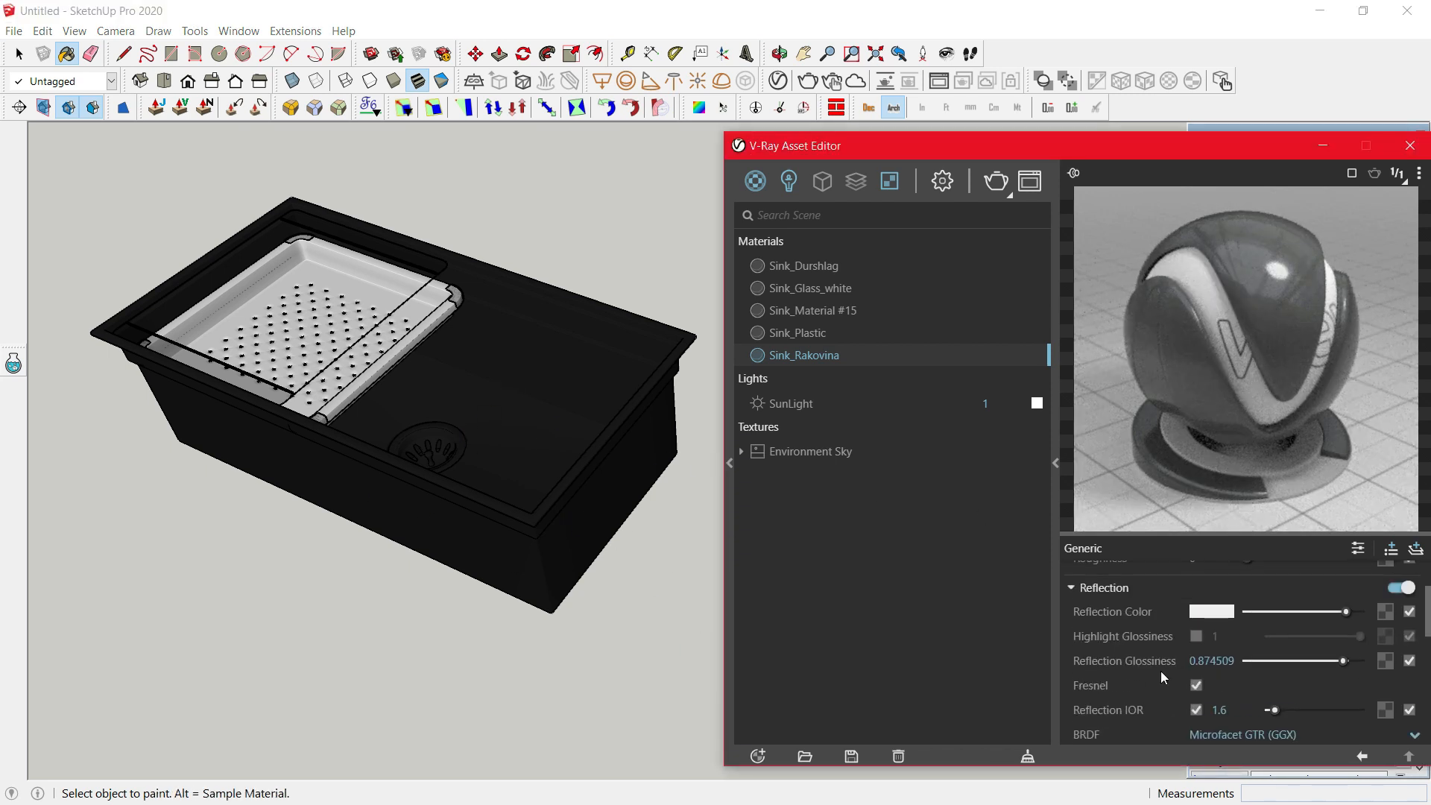
# Step: Add the Aluminum Blurry preset from the V-Ray Metal material library to the scene's materials
pyautogui.click(724, 462)
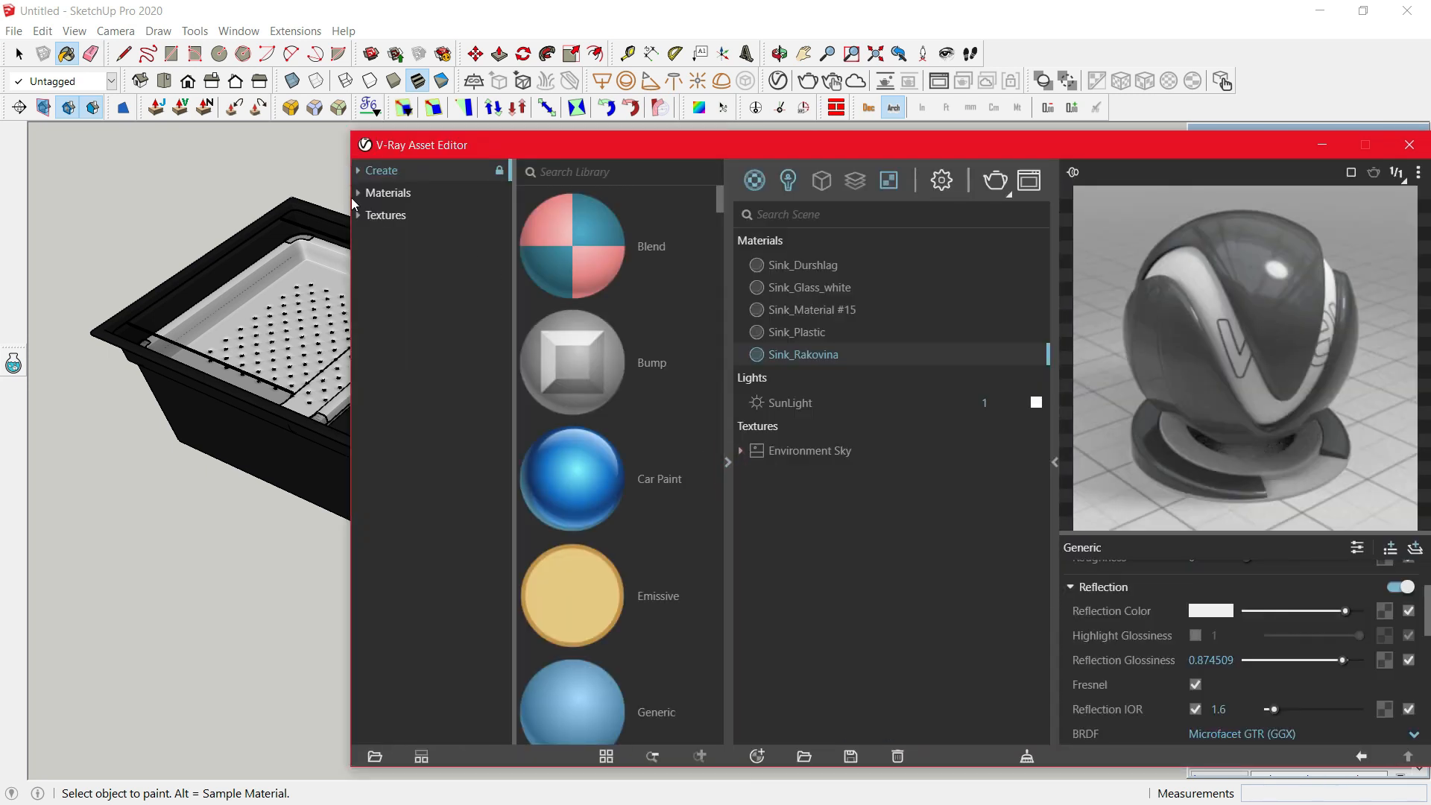
pyautogui.click(359, 193)
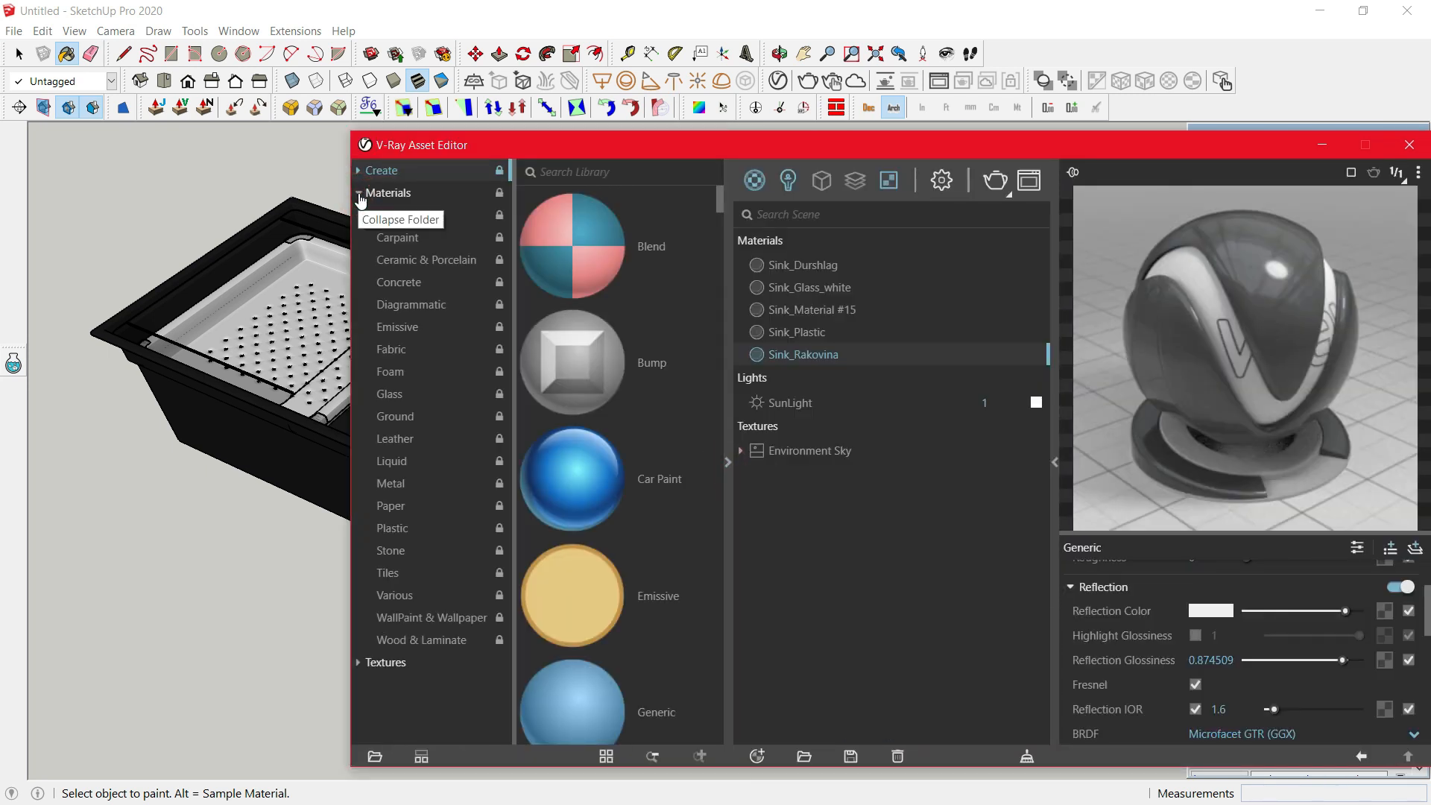
pyautogui.click(406, 486)
pyautogui.scroll(-1, 639, 505)
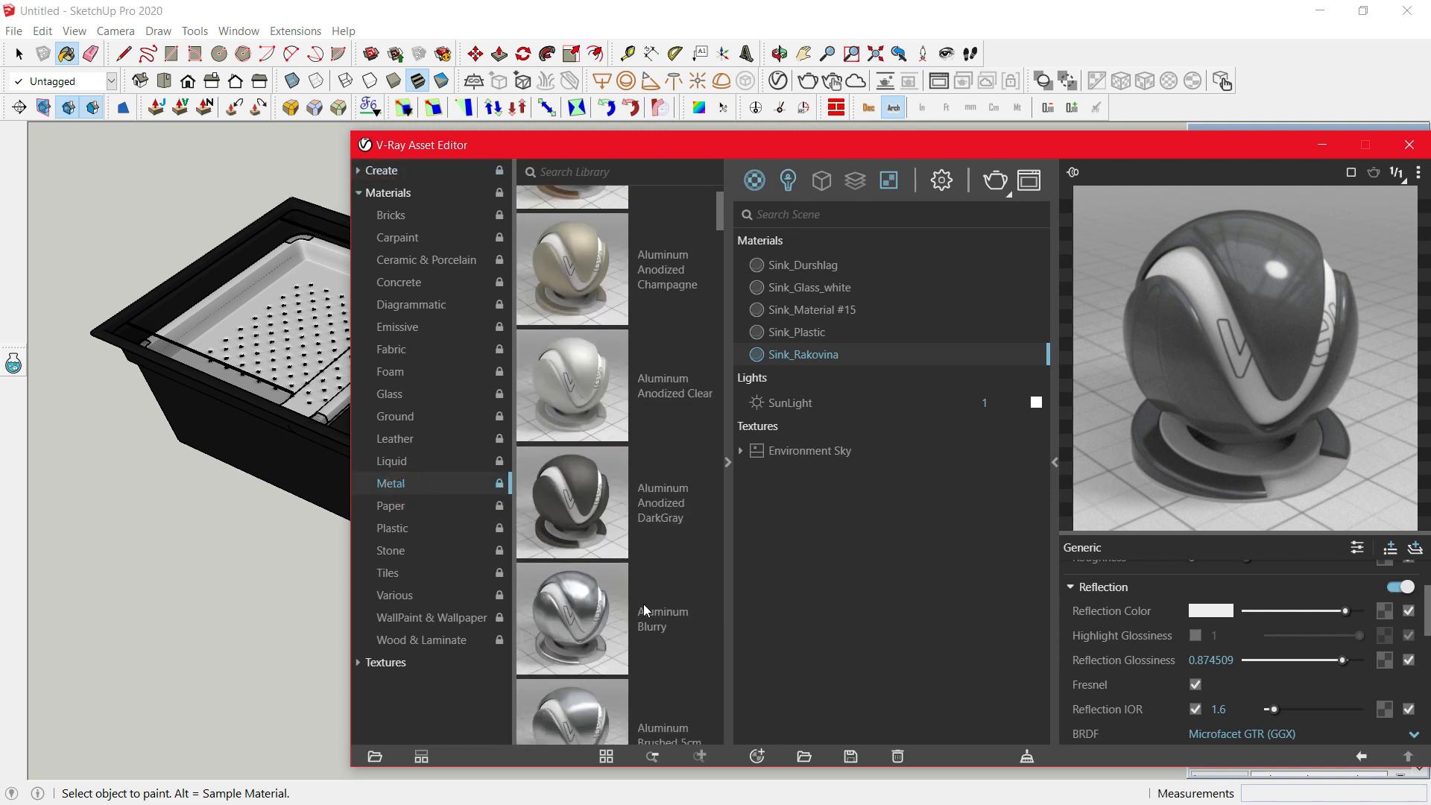
pyautogui.moveTo(639, 619); pyautogui.dragTo(920, 520)
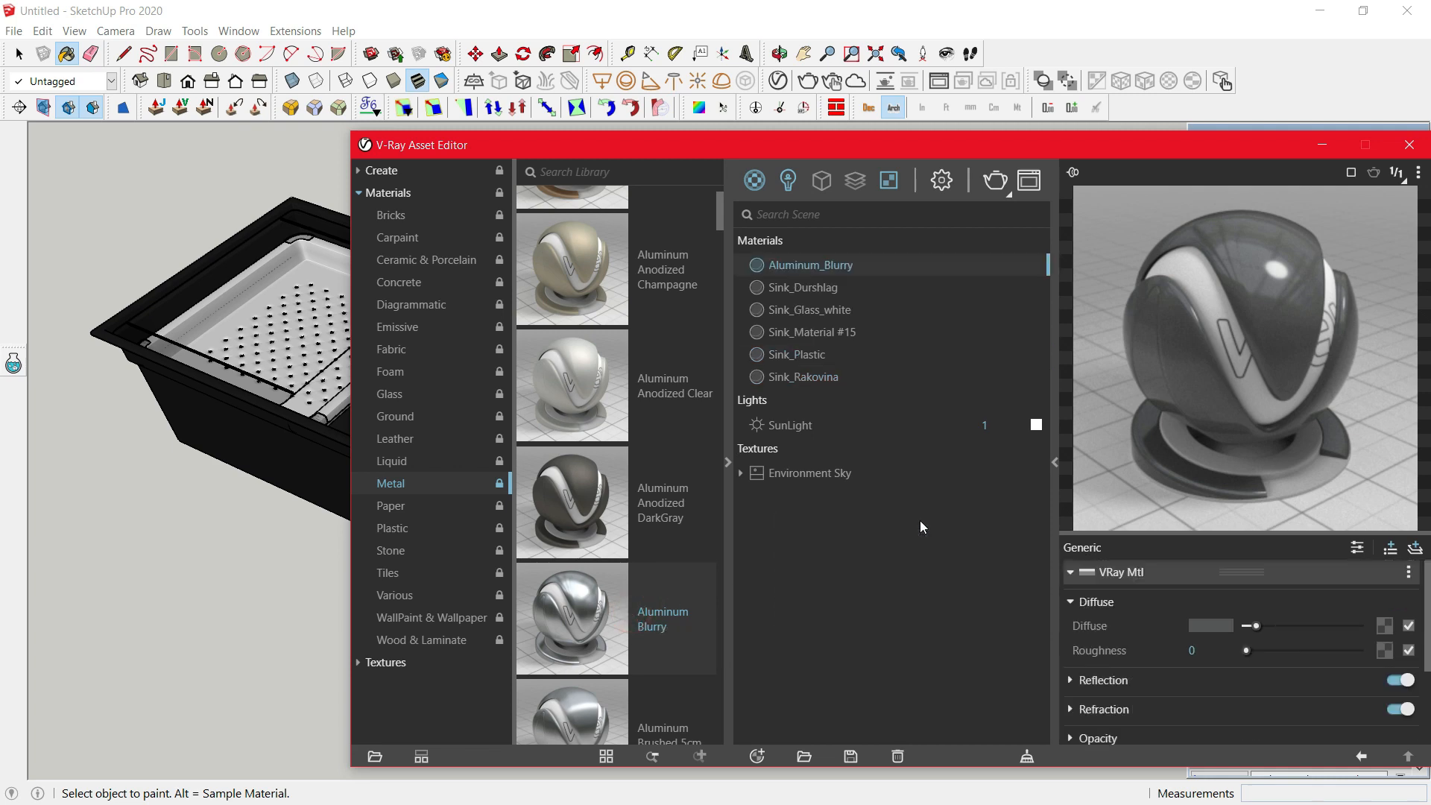
# Step: Mark Aluminum_Blurry as the replacement material and replace the sink body's Sink_Rakovina with it in the scene
pyautogui.rightClick(853, 270)
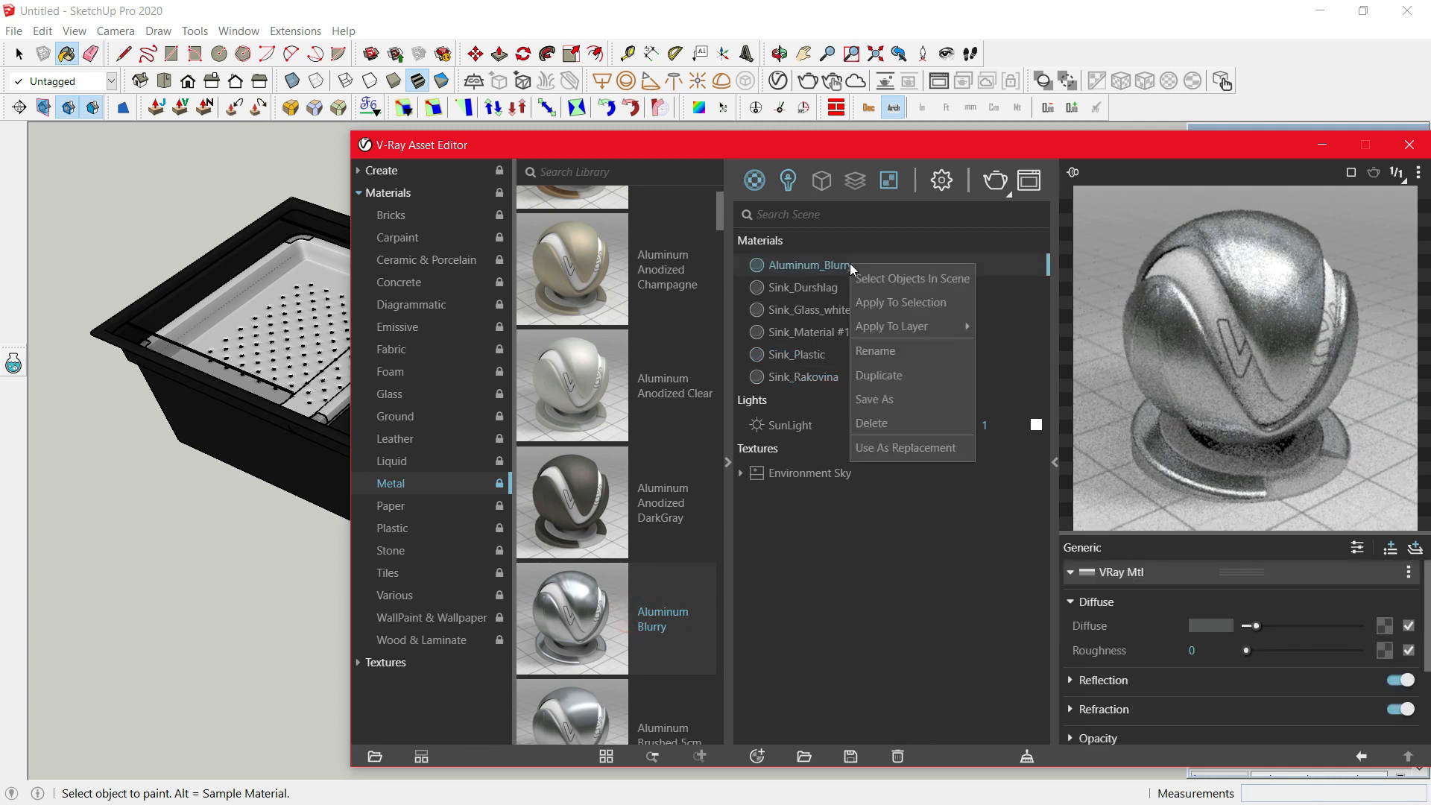
pyautogui.click(924, 452)
pyautogui.keyDown('alt'); pyautogui.click(312, 446); pyautogui.keyUp('alt')
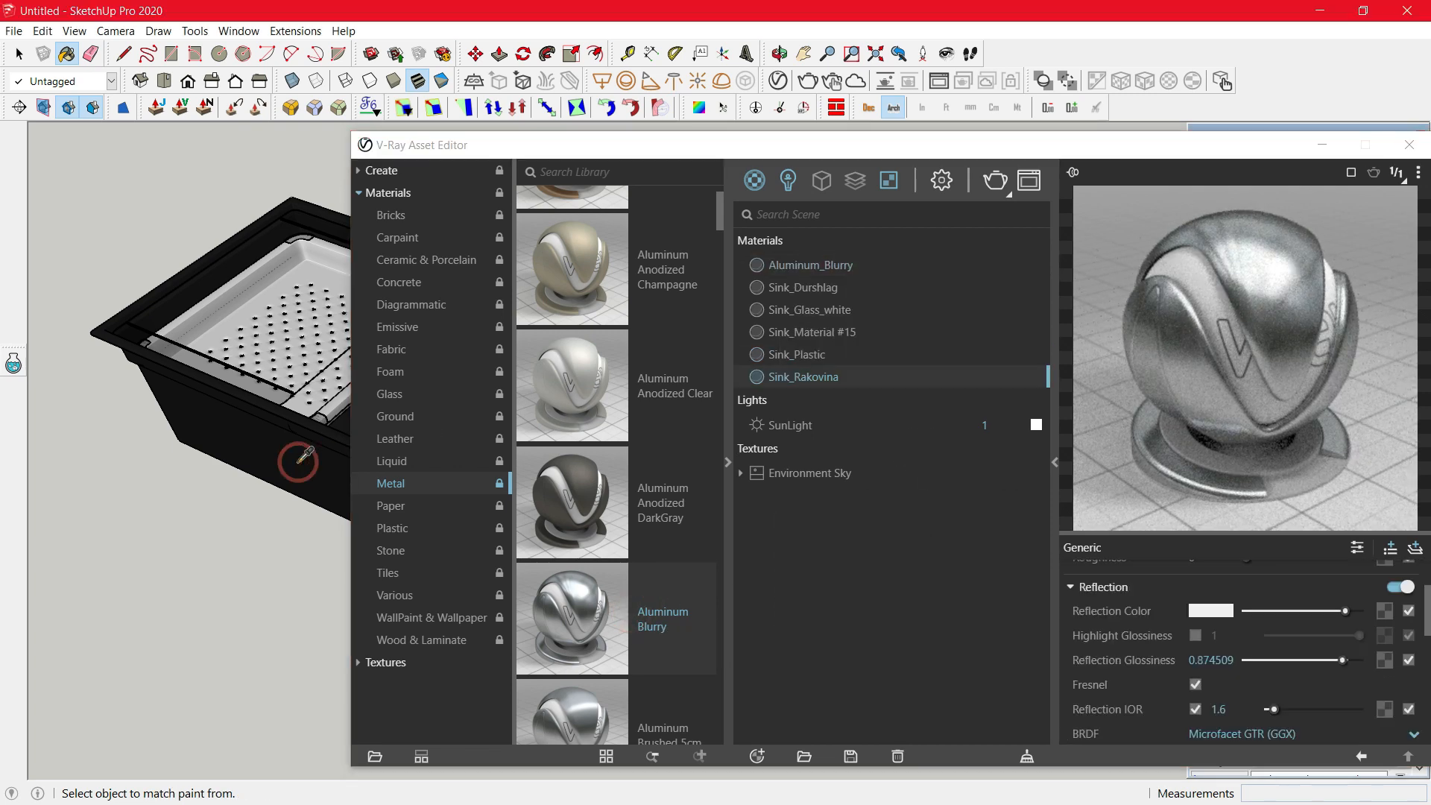
pyautogui.rightClick(850, 379)
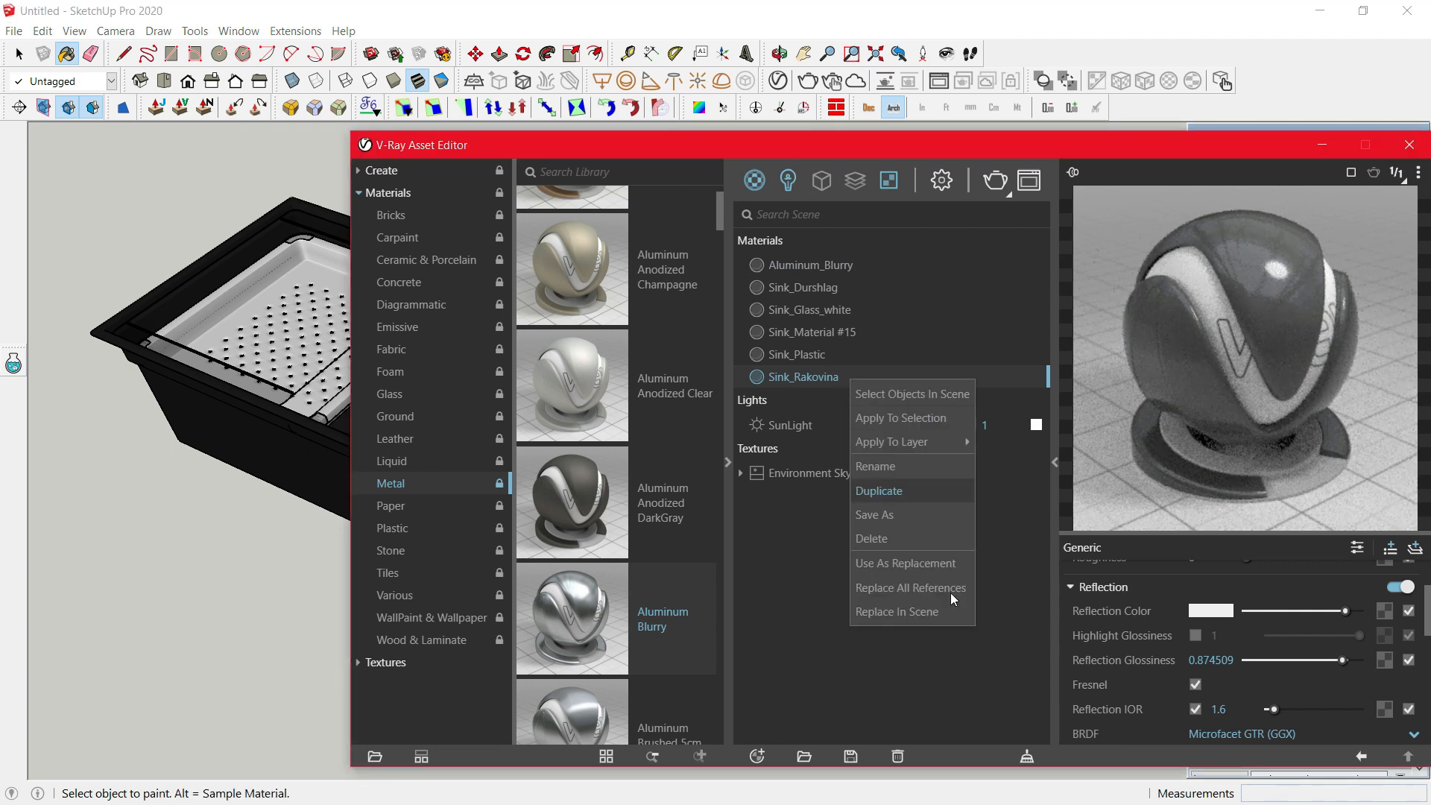
pyautogui.click(937, 615)
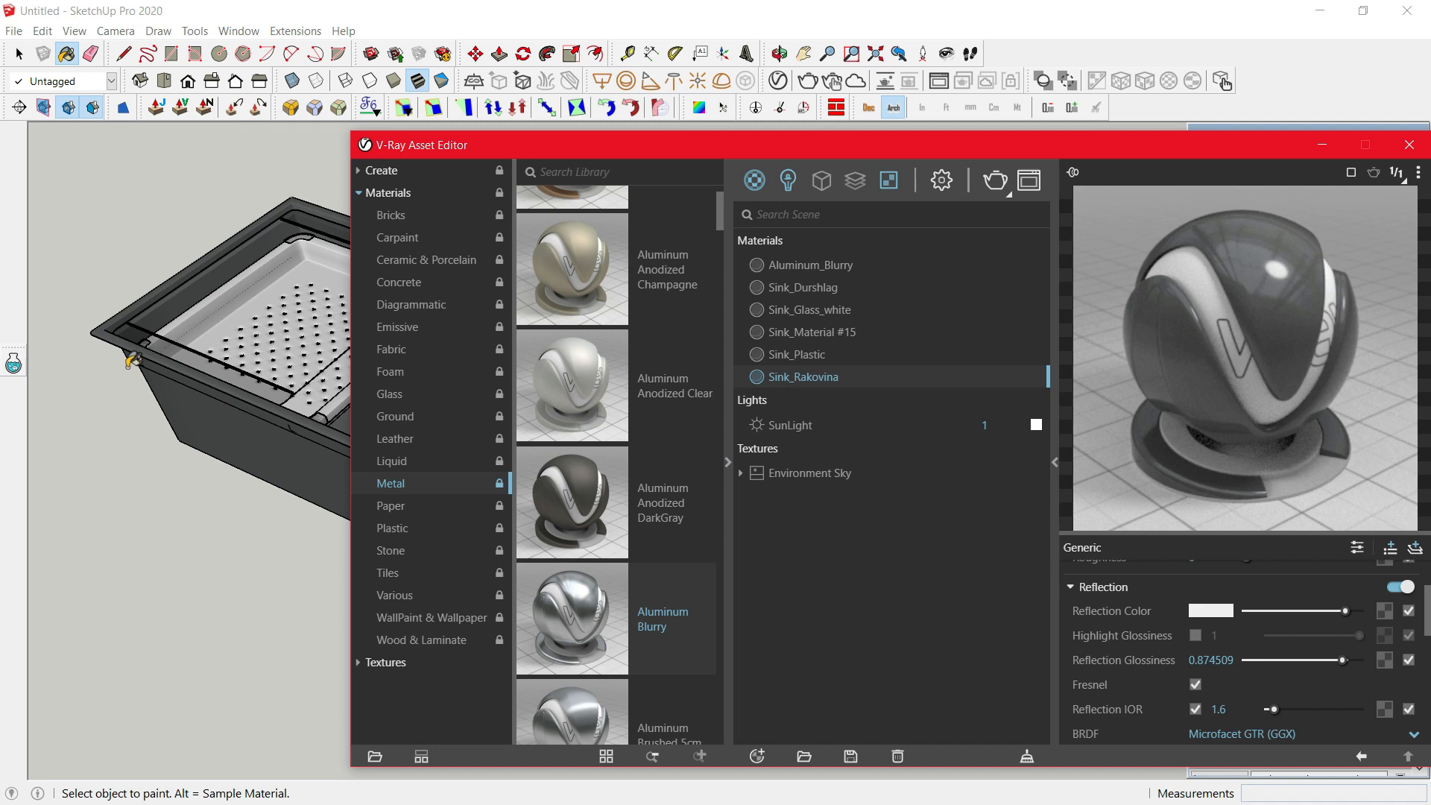
# Step: Add the Aluminum Anodized Clear preset and use it to replace the colander's Sink_Durshlag material in the scene
pyautogui.moveTo(656, 379); pyautogui.dragTo(878, 499)
pyautogui.rightClick(876, 263)
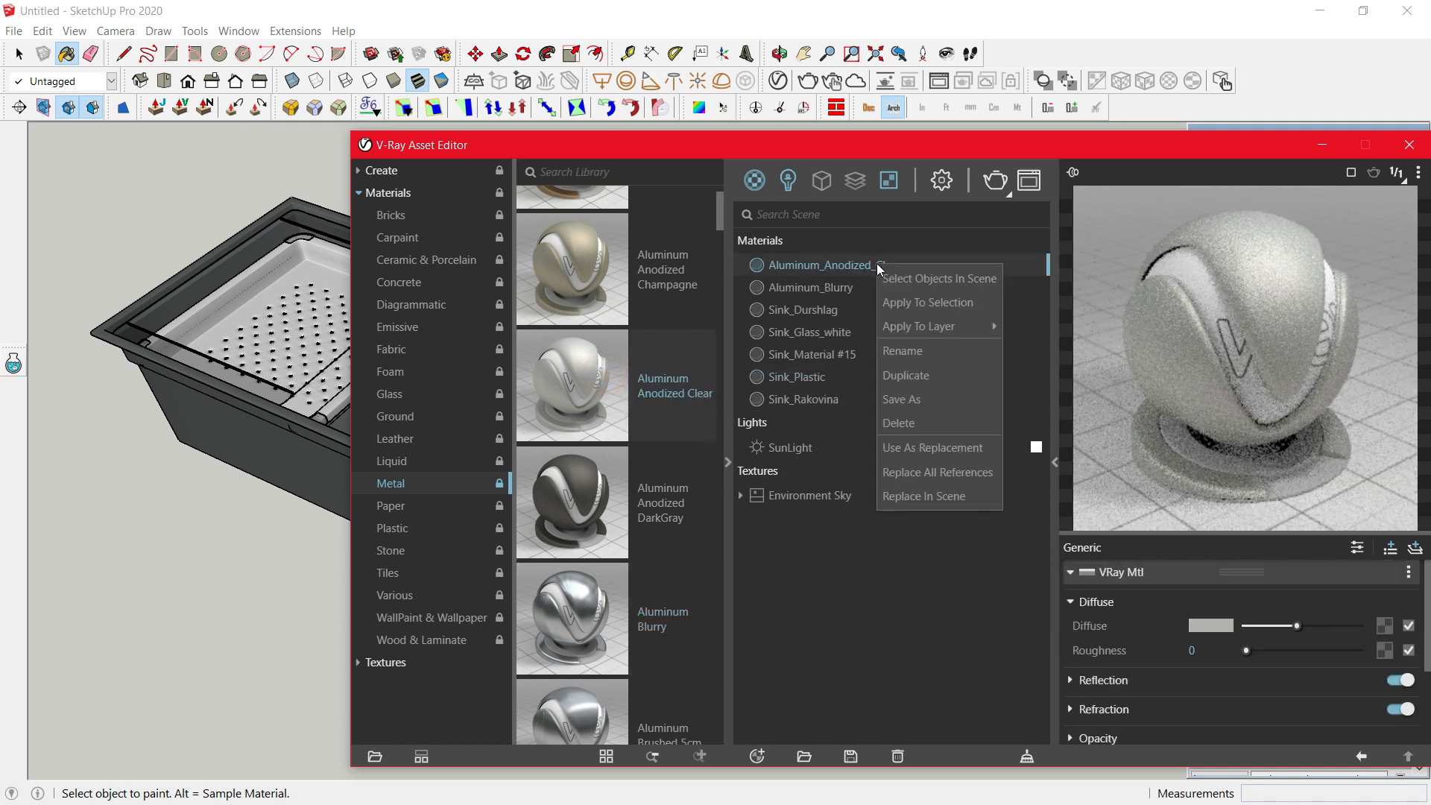
pyautogui.click(962, 449)
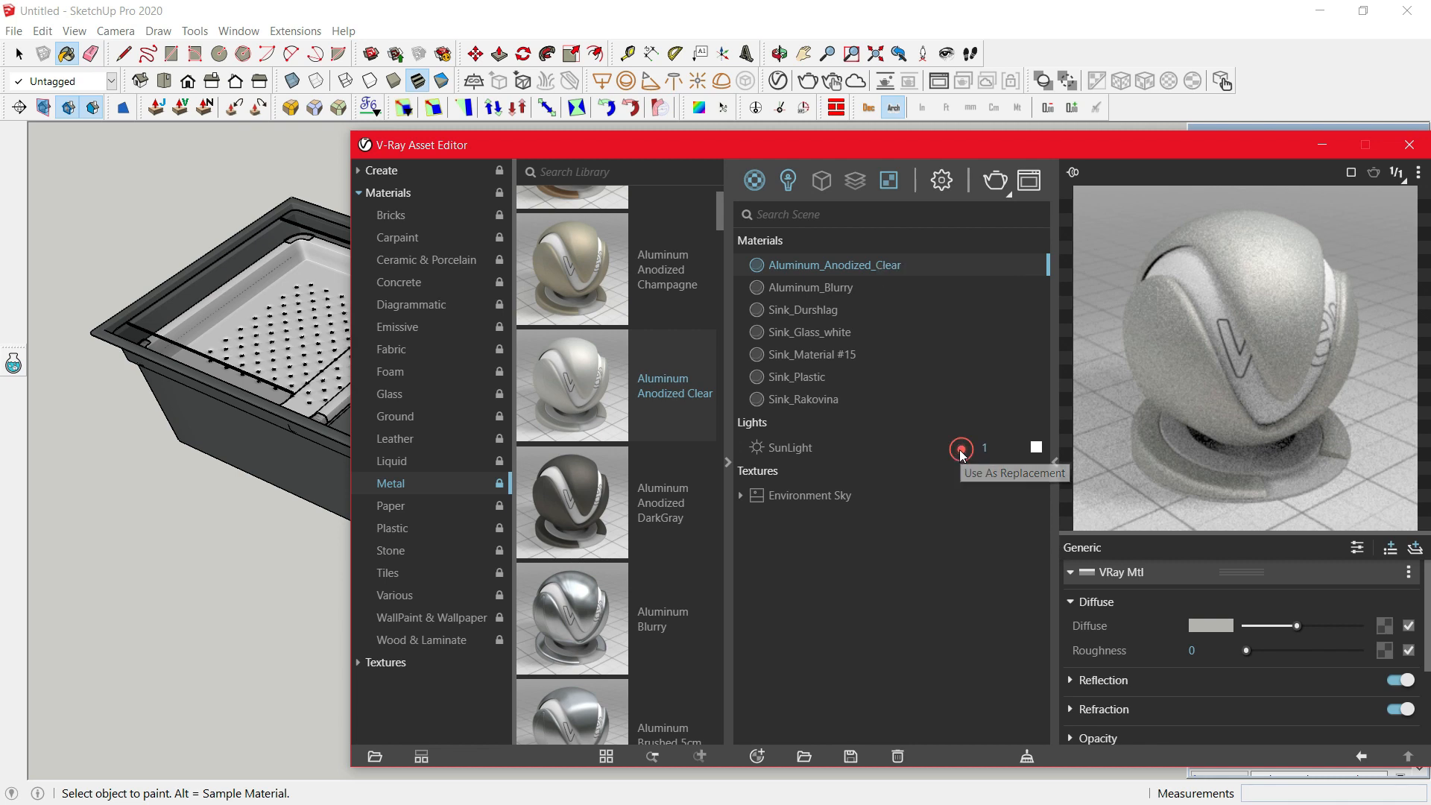
pyautogui.click(309, 399)
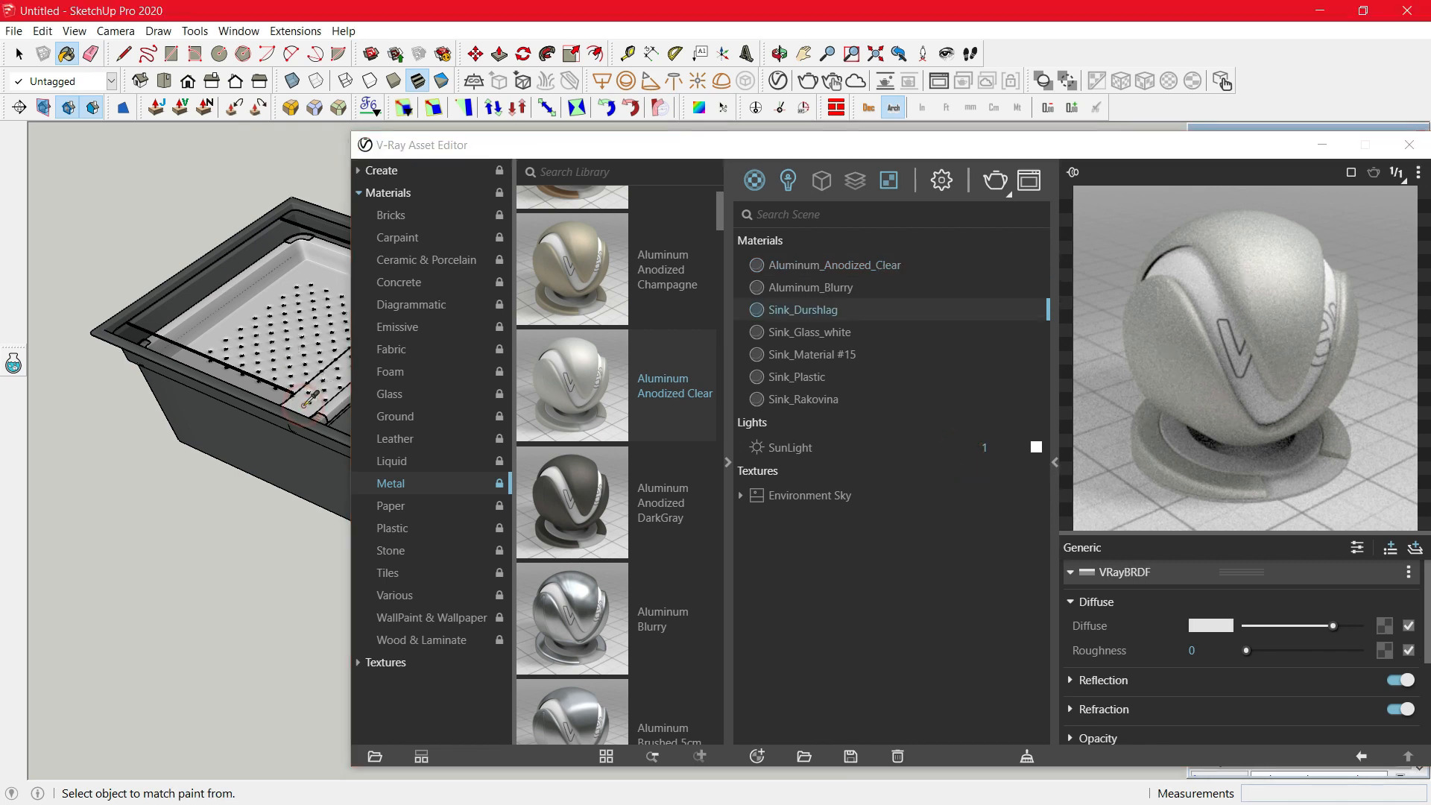
pyautogui.rightClick(847, 311)
pyautogui.click(951, 549)
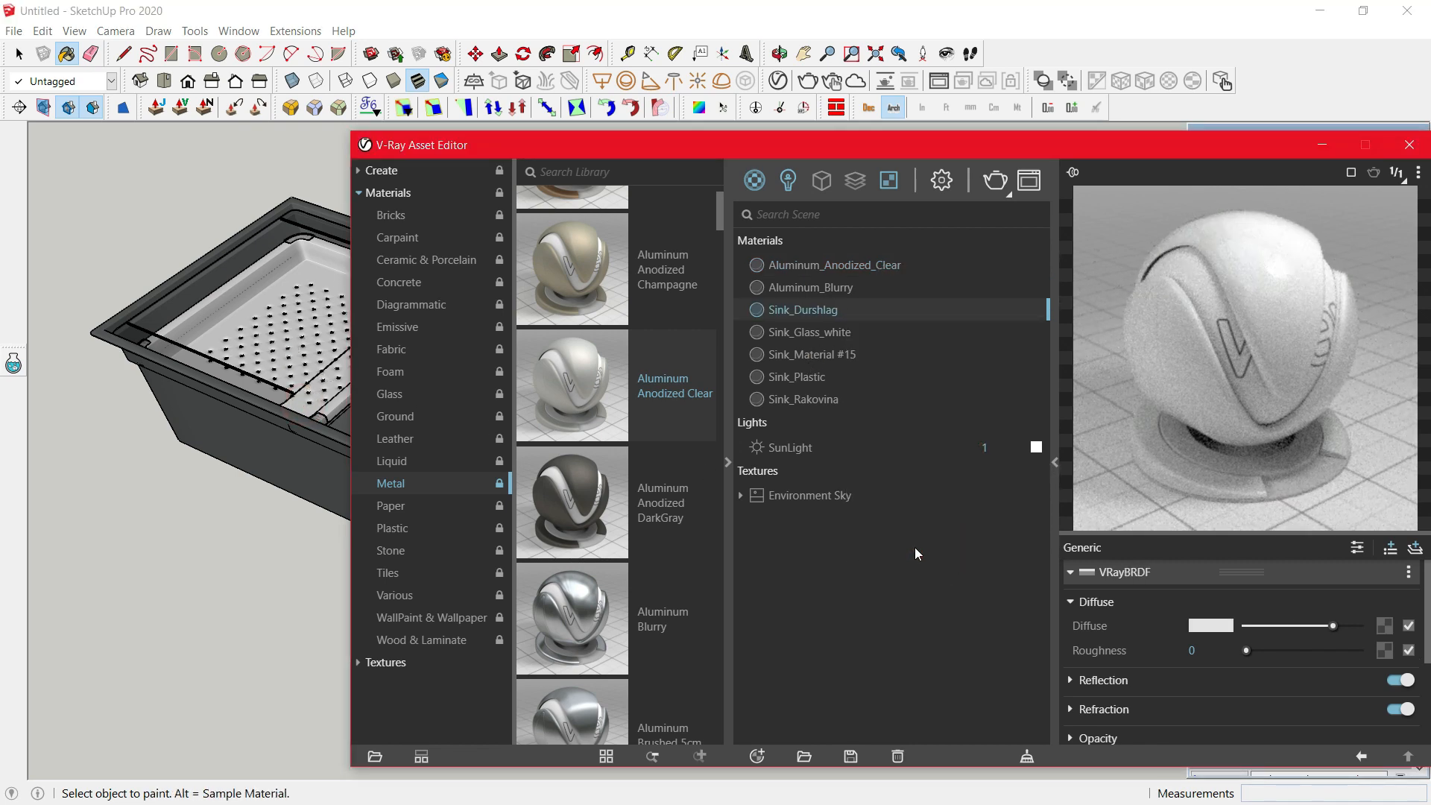
pyautogui.click(293, 322)
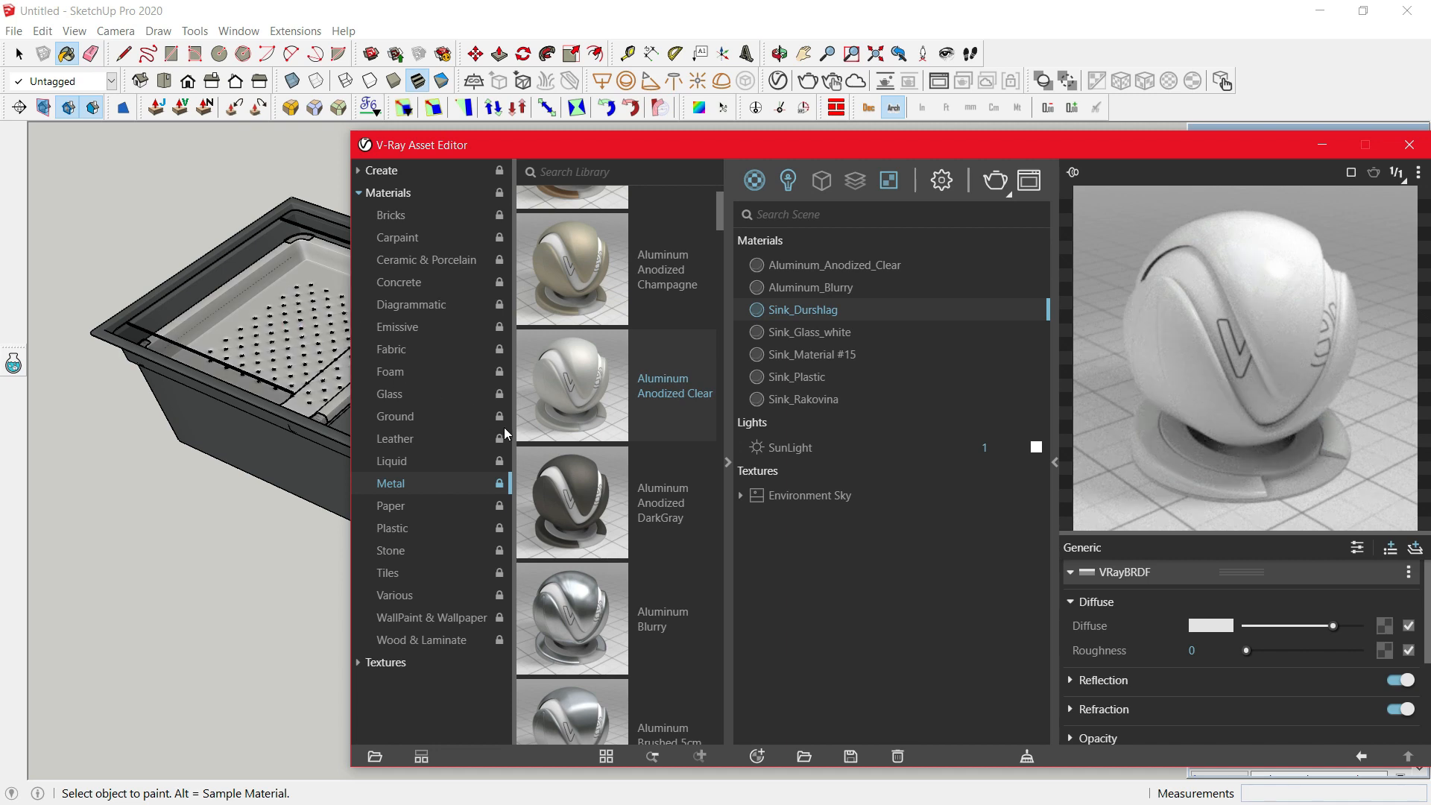
# Step: Add the Chrome Polished preset to the scene's materials, mark it as the replacement material and hide the material library
pyautogui.scroll(-8, 614, 537)
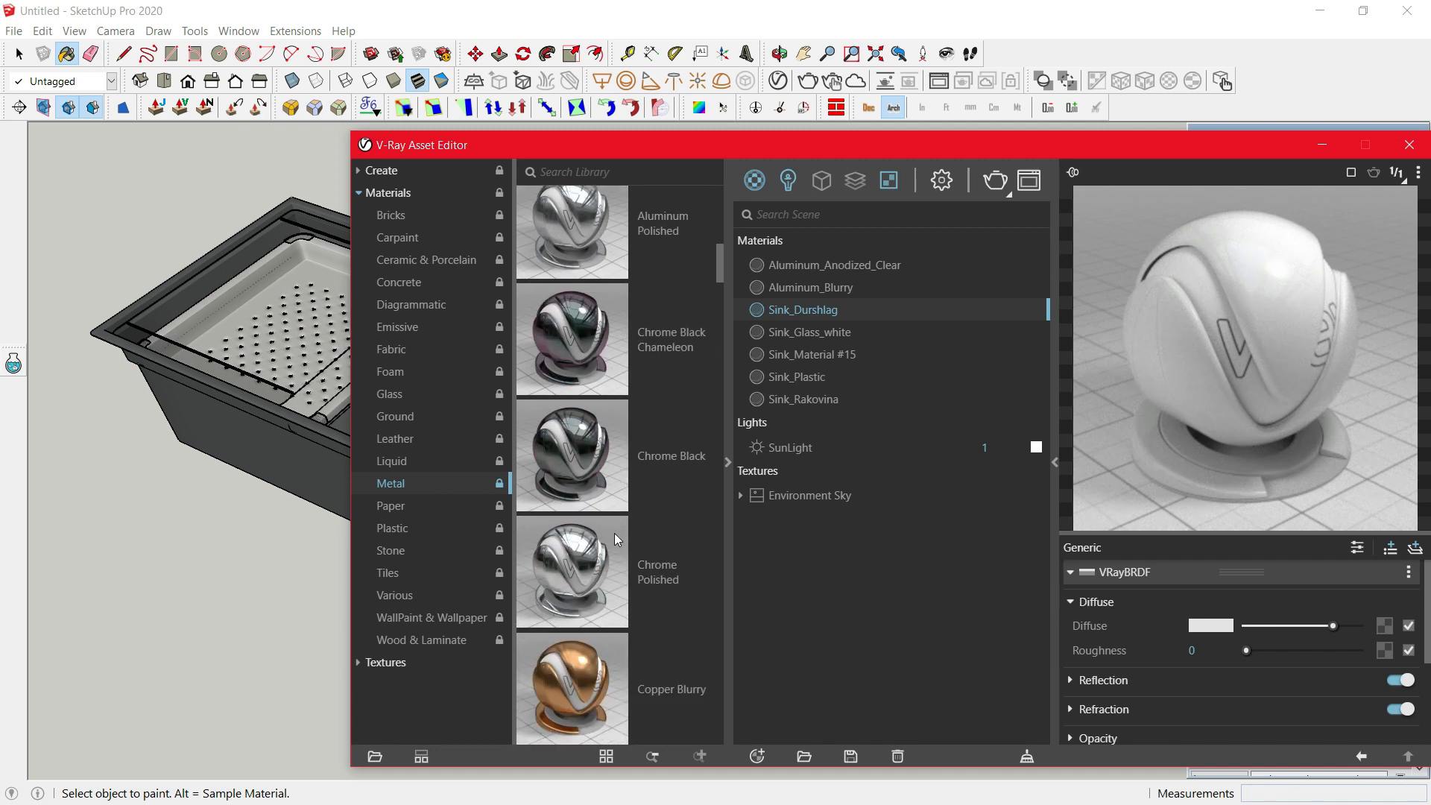
pyautogui.moveTo(659, 584); pyautogui.dragTo(797, 504)
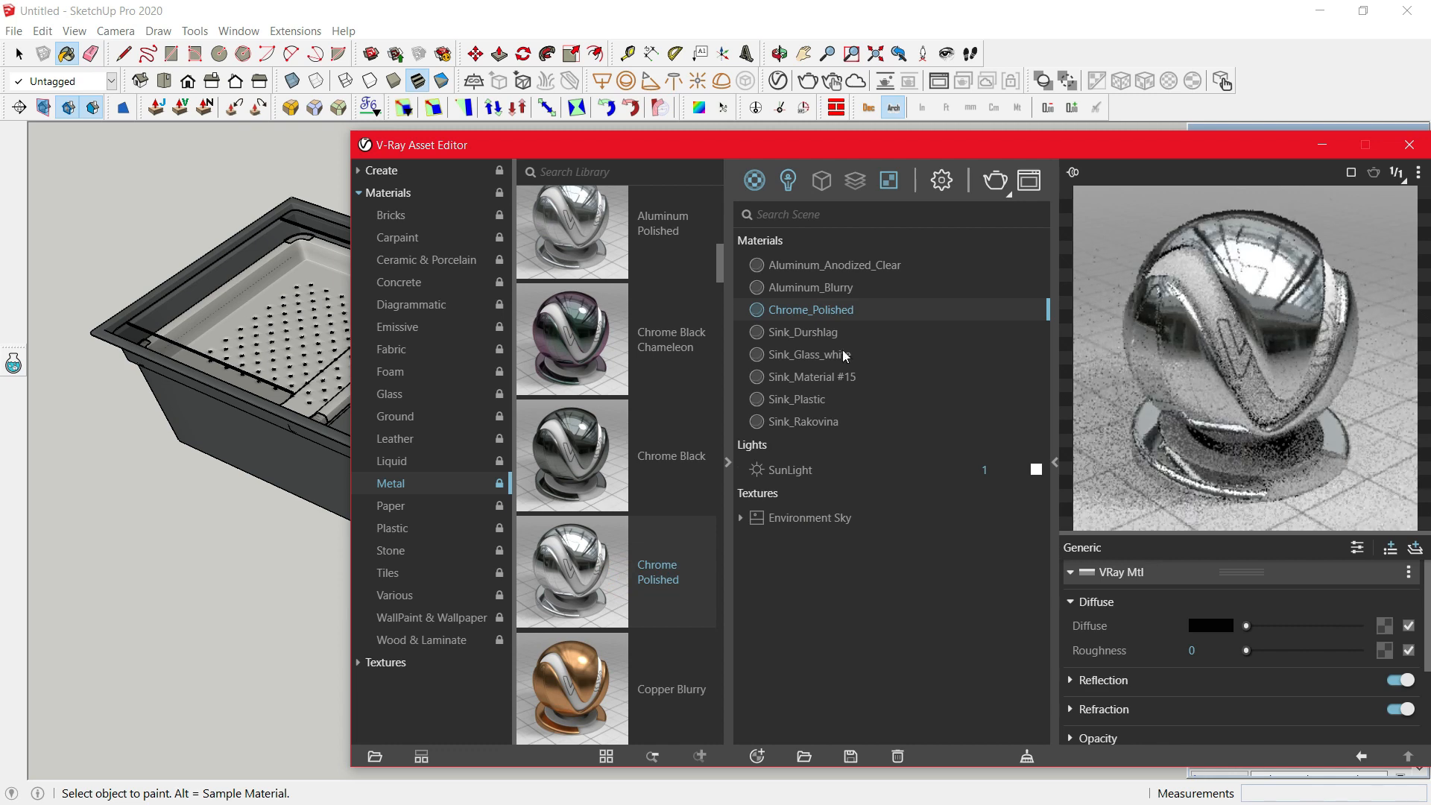
pyautogui.rightClick(861, 308)
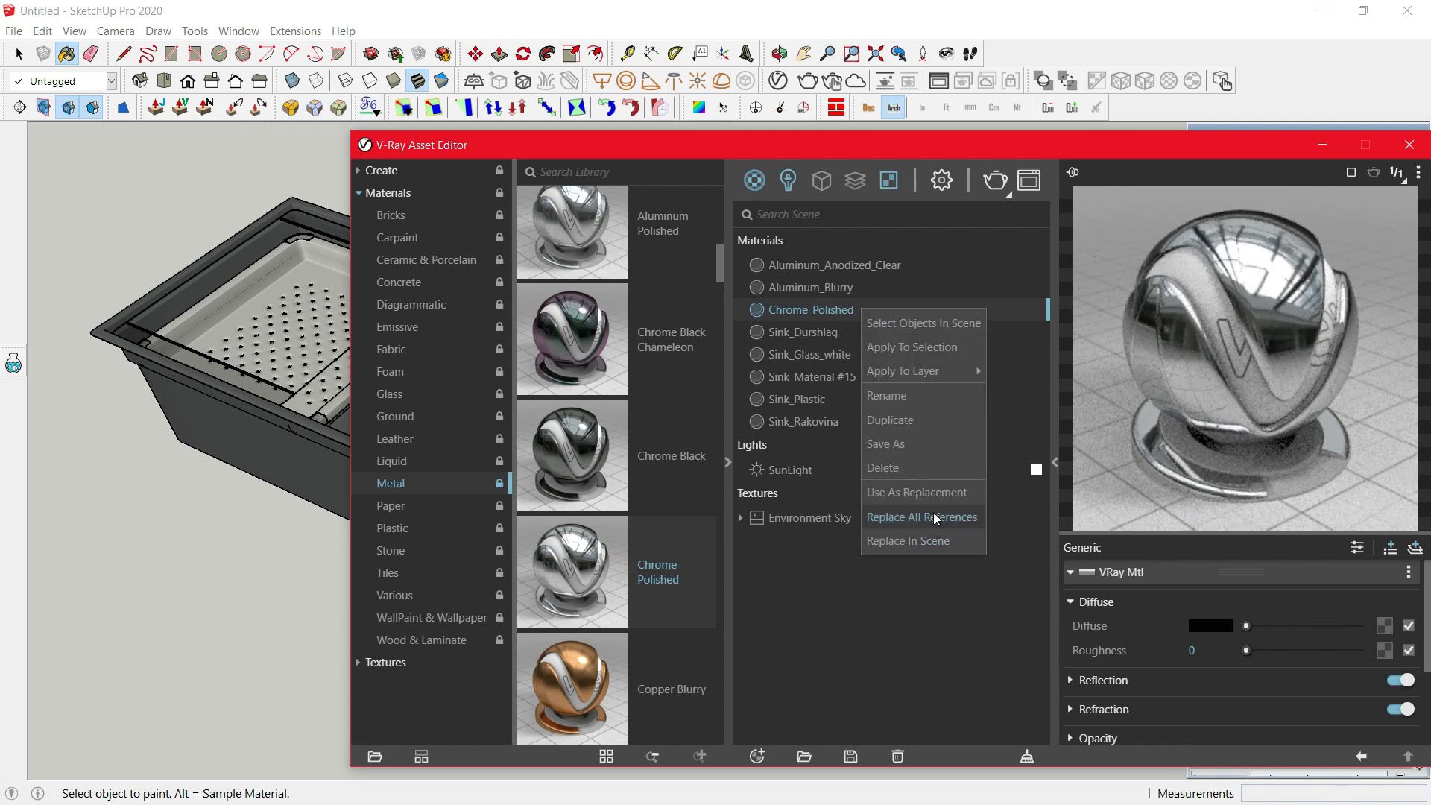
pyautogui.click(933, 498)
pyautogui.click(728, 463)
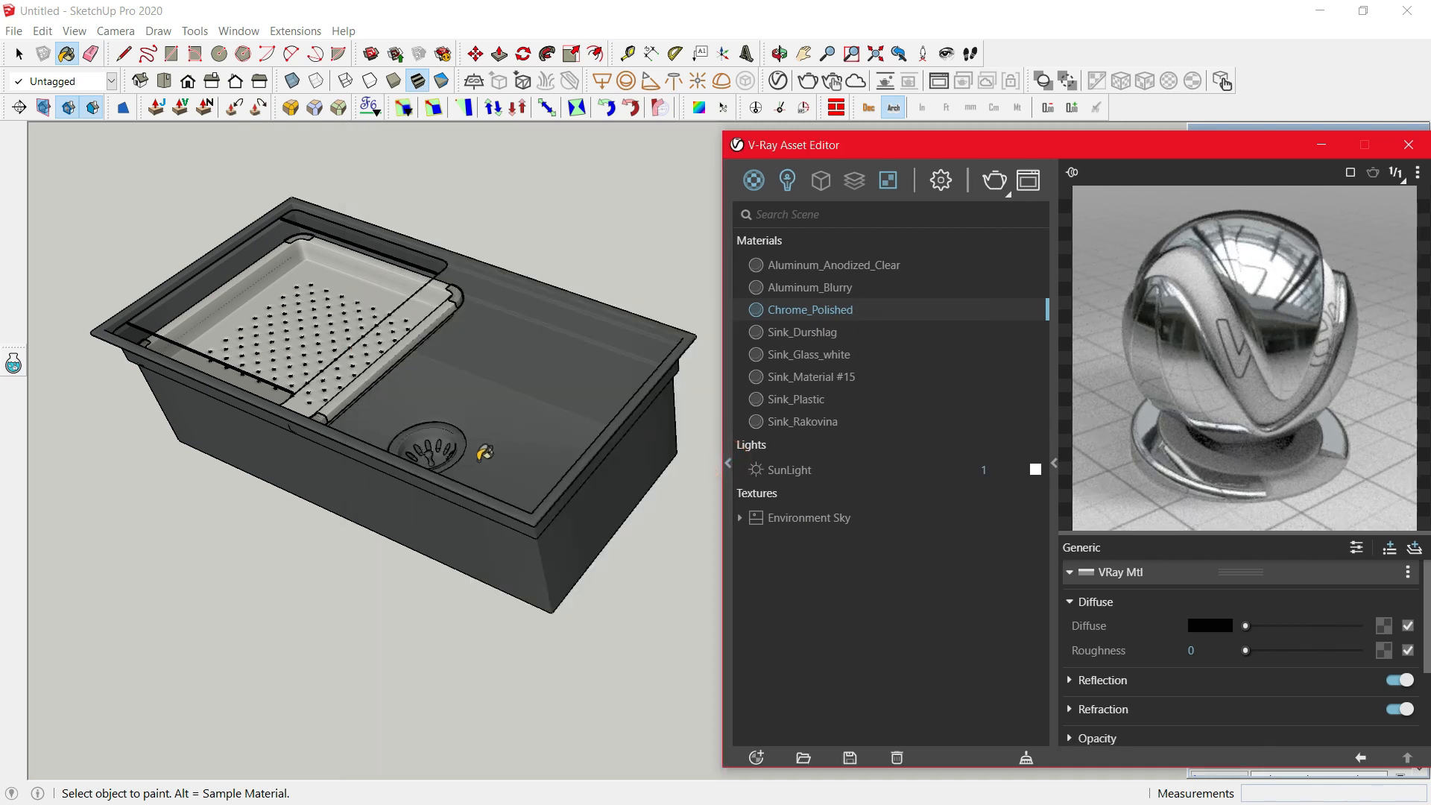
# Step: Paint all geometry inside the sink's drain strainer with Chrome_Polished and leave its component editing
pyautogui.press('alt')
pyautogui.keyDown('alt'); pyautogui.click(465, 429); pyautogui.keyUp('alt')
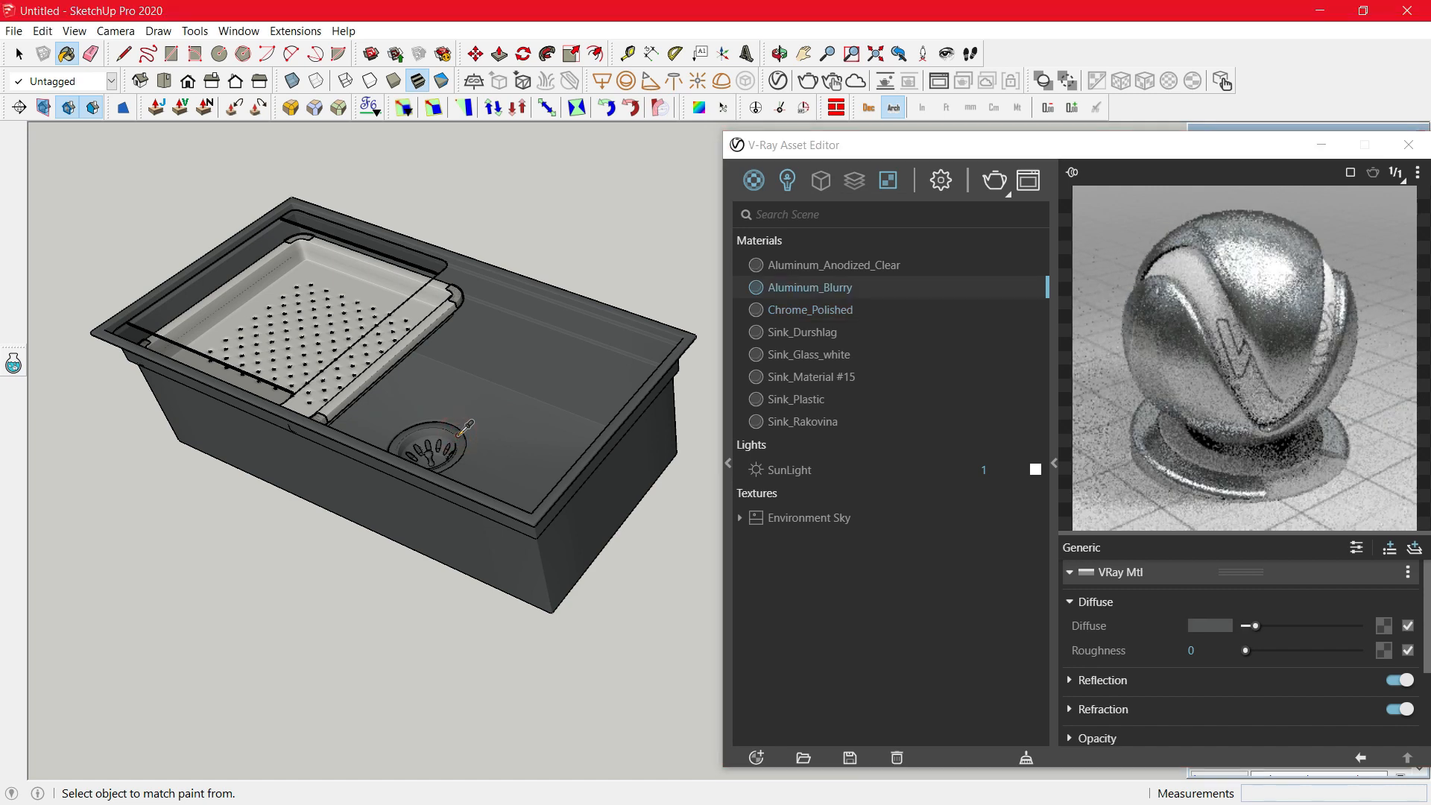
pyautogui.scroll(6, 462, 427)
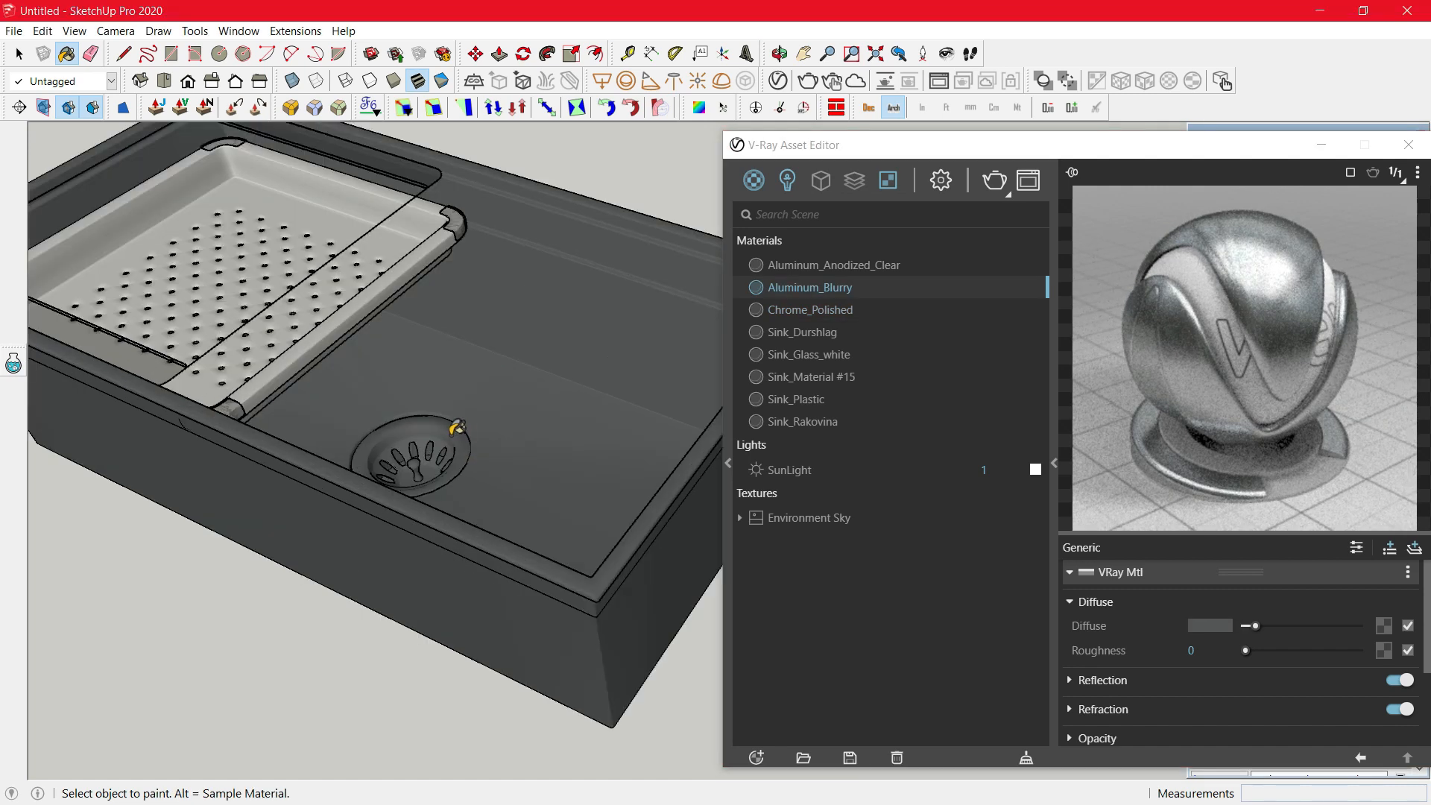
pyautogui.click(857, 323)
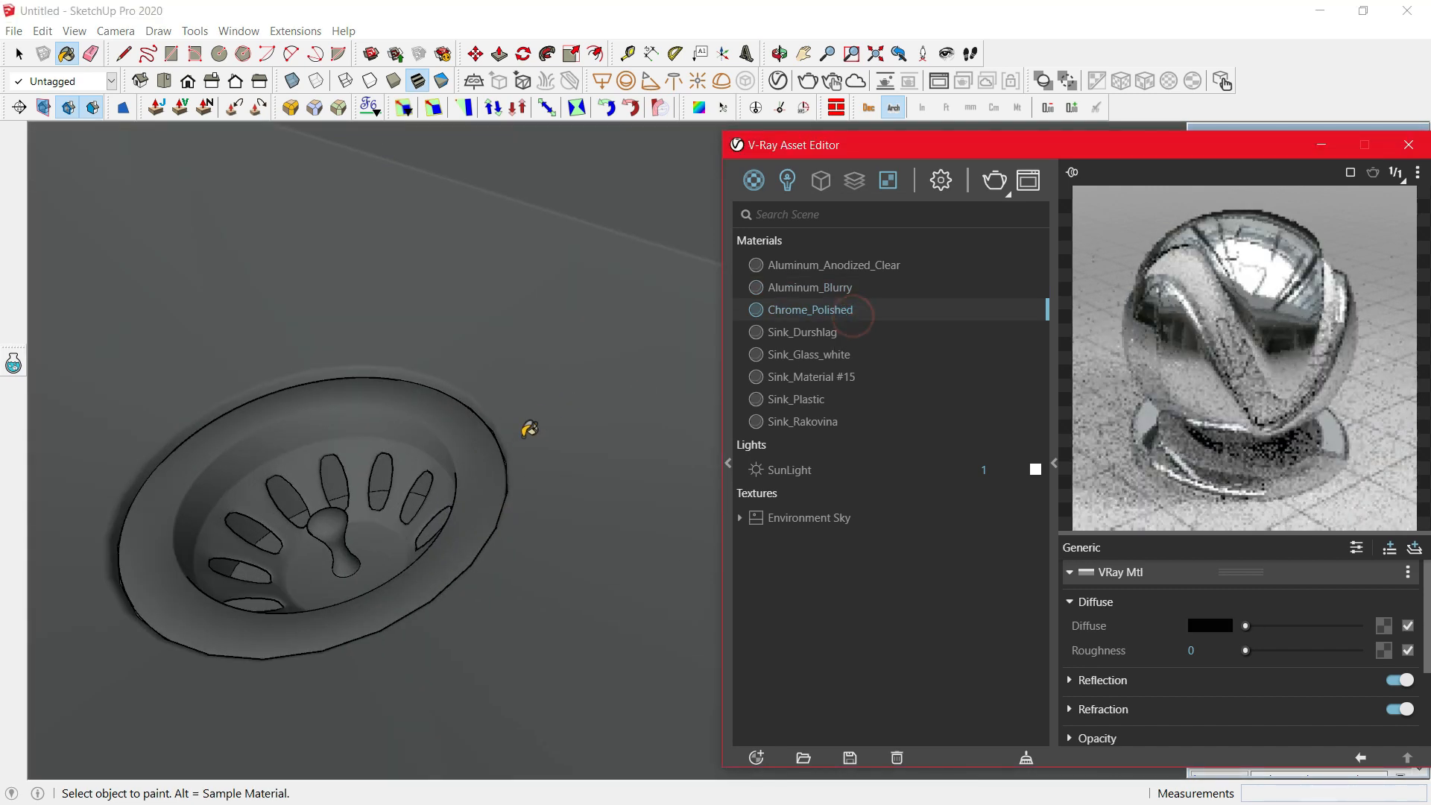
pyautogui.press('space')
pyautogui.click(474, 498)
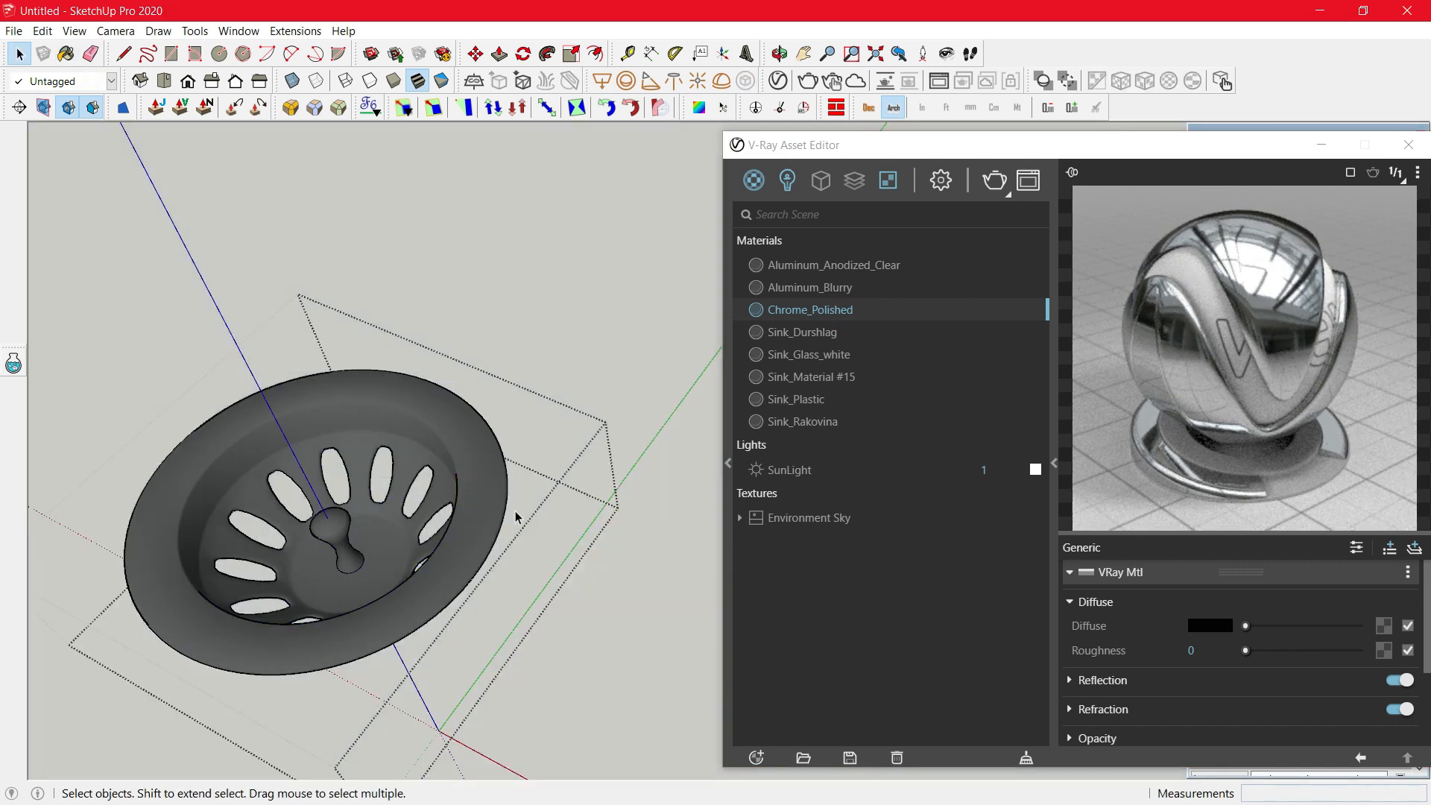
pyautogui.scroll(-2, 477, 500)
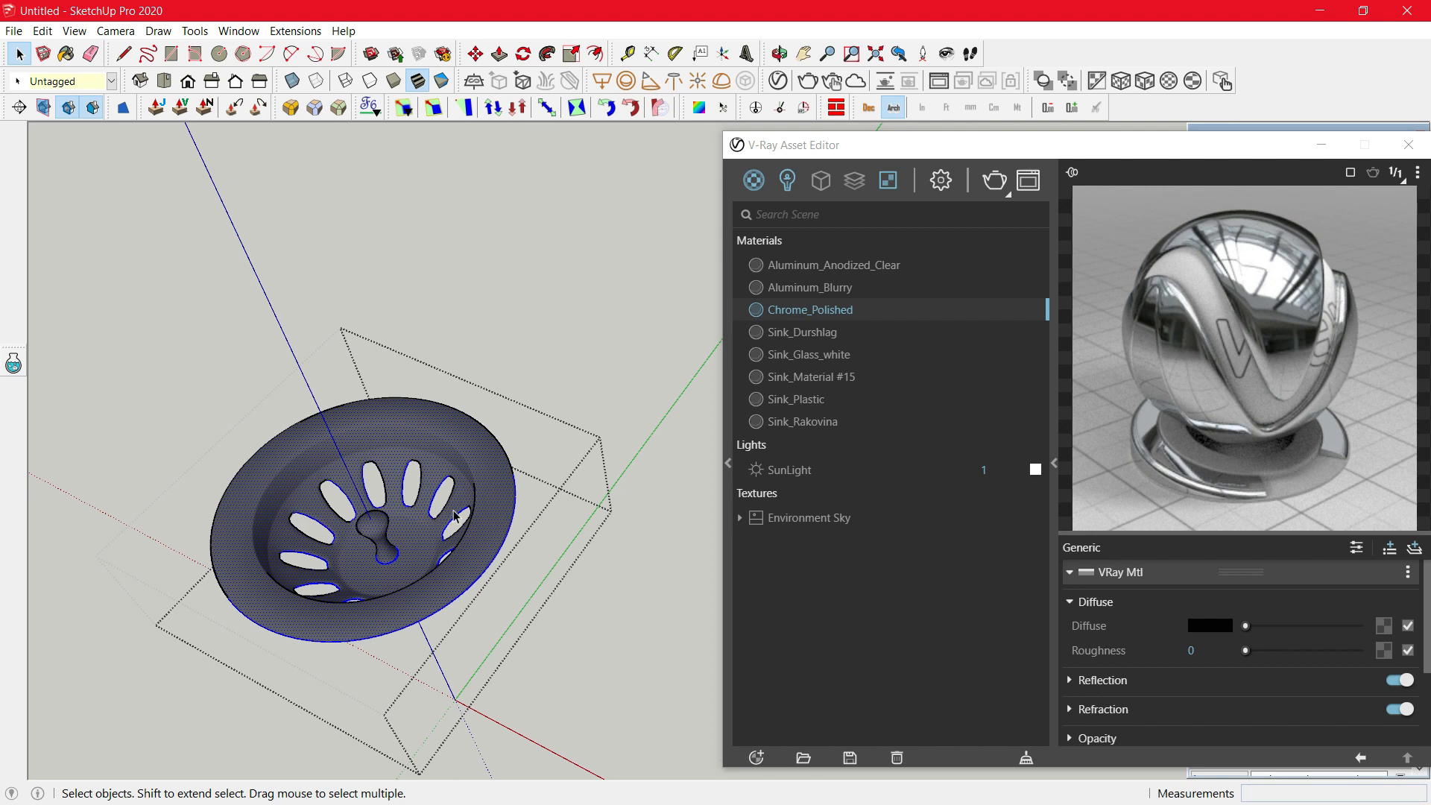
pyautogui.press('b')
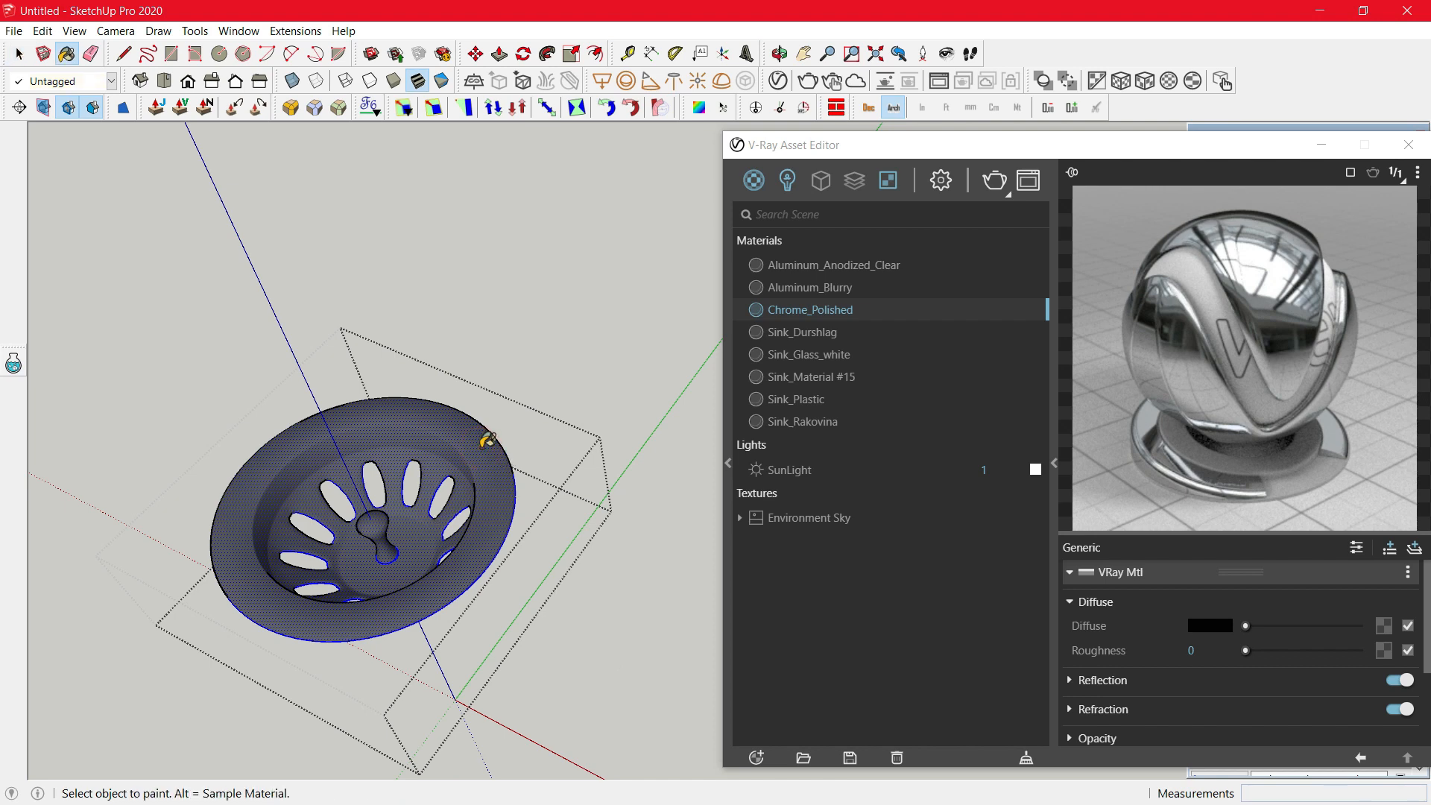
pyautogui.click(488, 439)
pyautogui.press('space')
pyautogui.press('Escape')
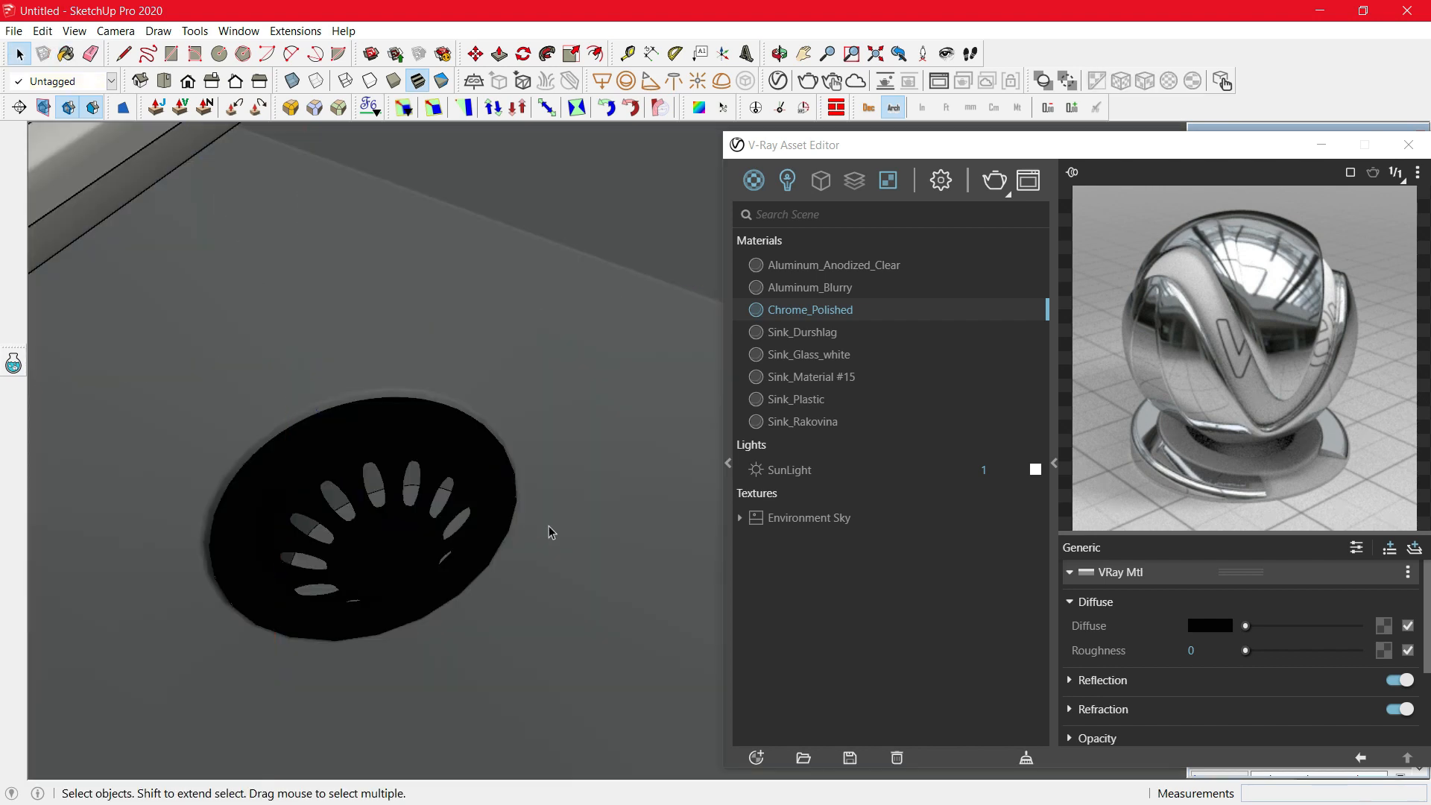
# Step: Sample the glass board over the colander, expand Sink_Glass_white's reflection settings and move the editor clear of the screen edge
pyautogui.scroll(-3, 549, 532)
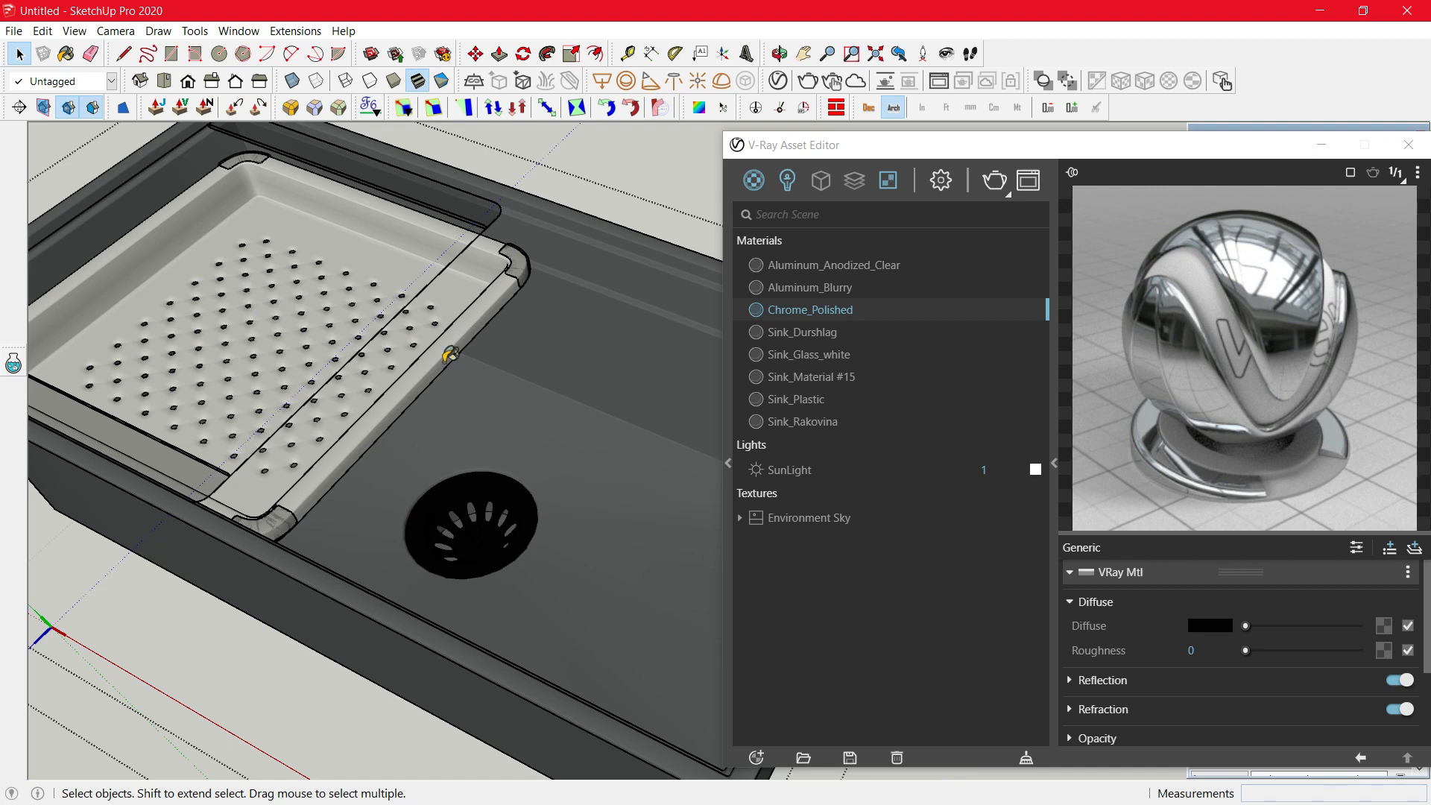
pyautogui.press('b')
pyautogui.keyDown('alt'); pyautogui.click(422, 237); pyautogui.keyUp('alt')
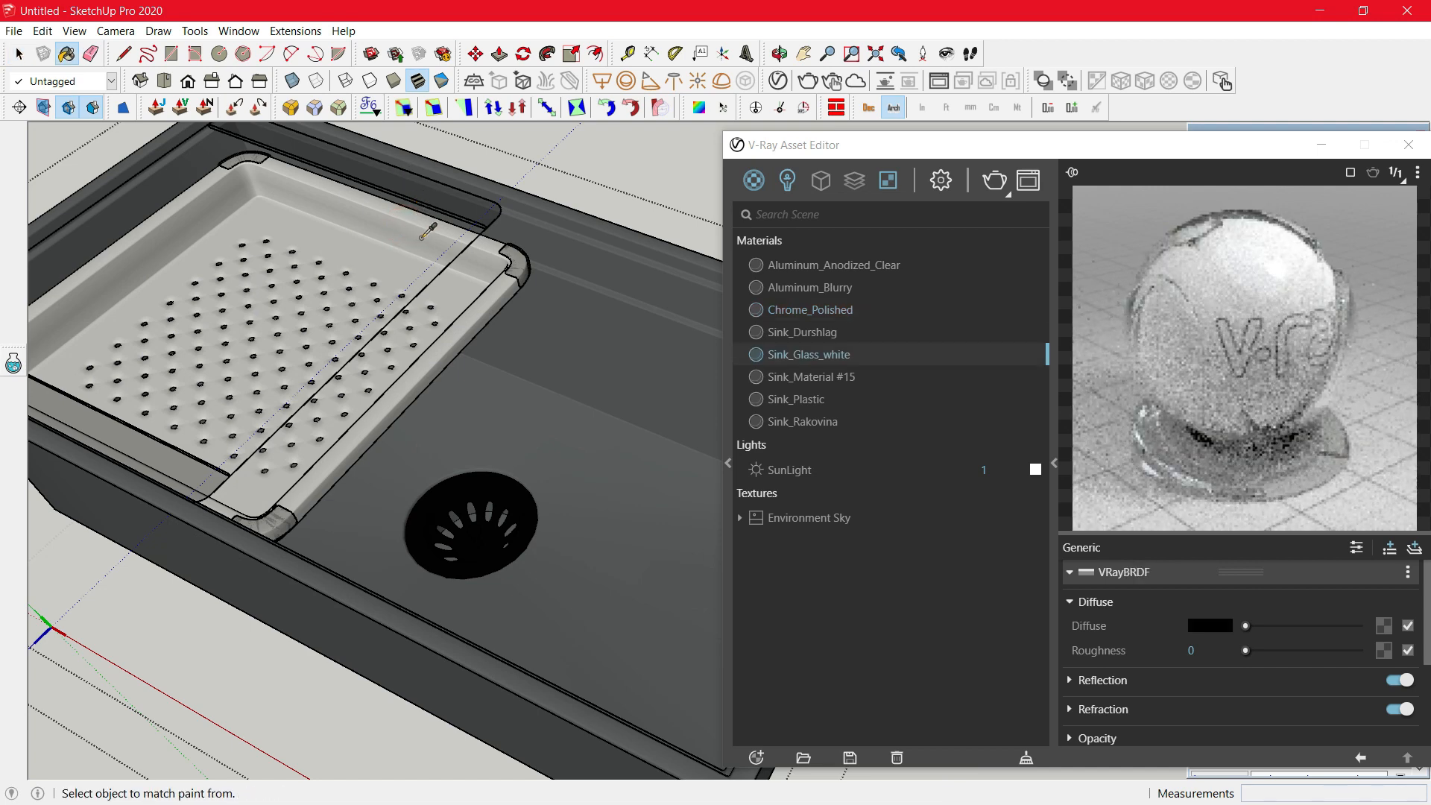
pyautogui.click(1139, 683)
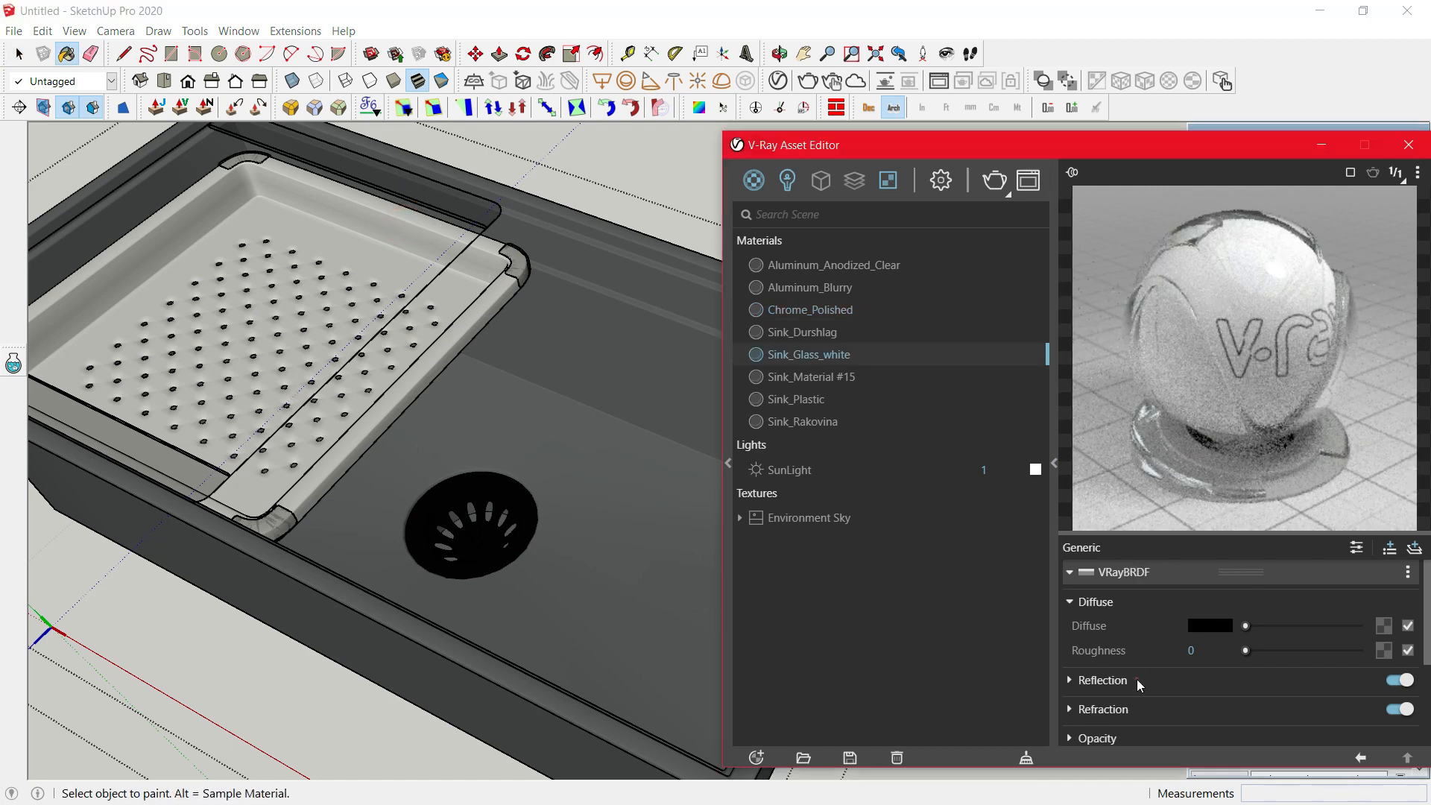
pyautogui.moveTo(1229, 155); pyautogui.dragTo(1046, 99)
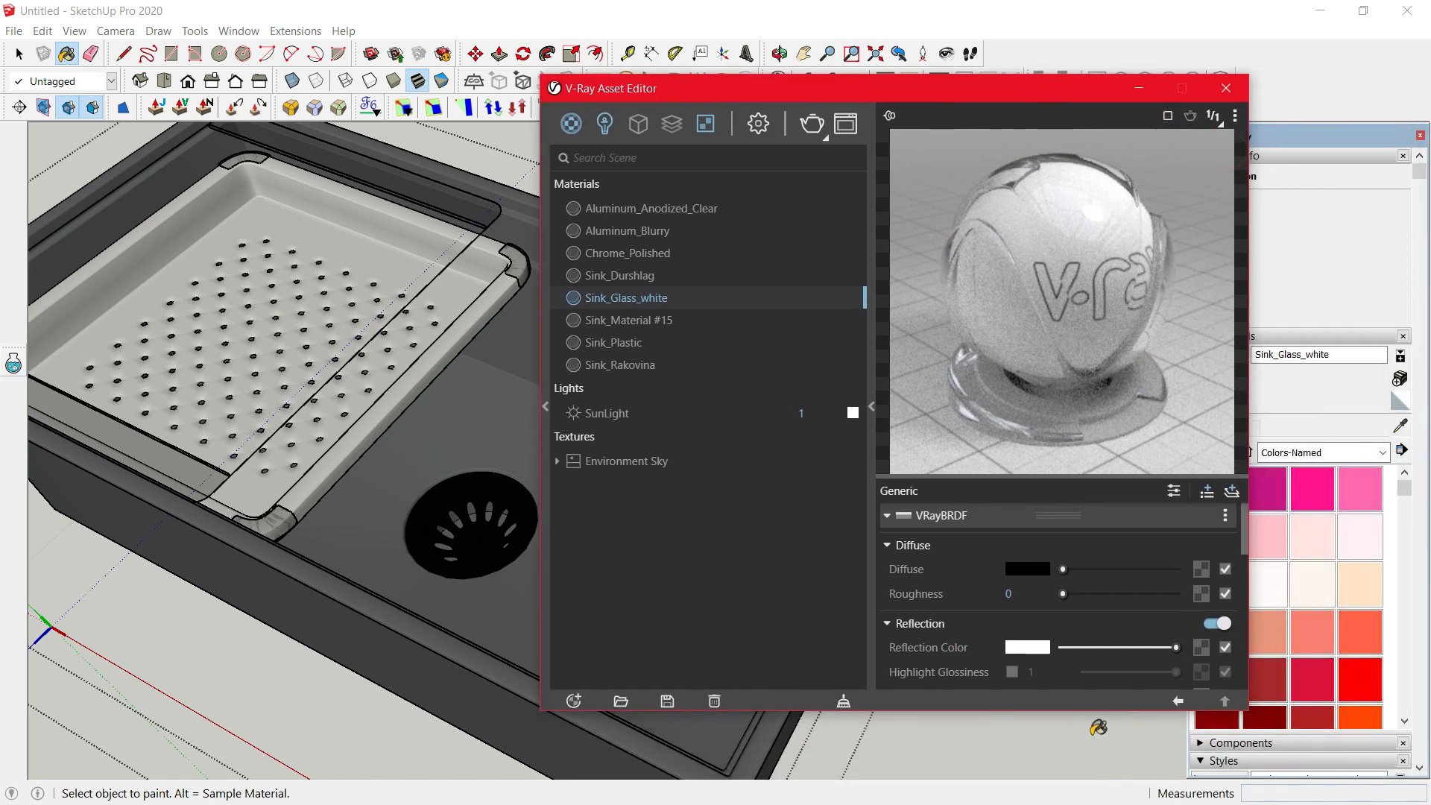
# Step: Set Sink_Glass_white's reflection glossiness to 0.8, fine-tune it to 0.65 and slightly darken its reflection color
pyautogui.scroll(-3, 1076, 671)
pyautogui.click(1012, 603)
pyautogui.write('0.8')
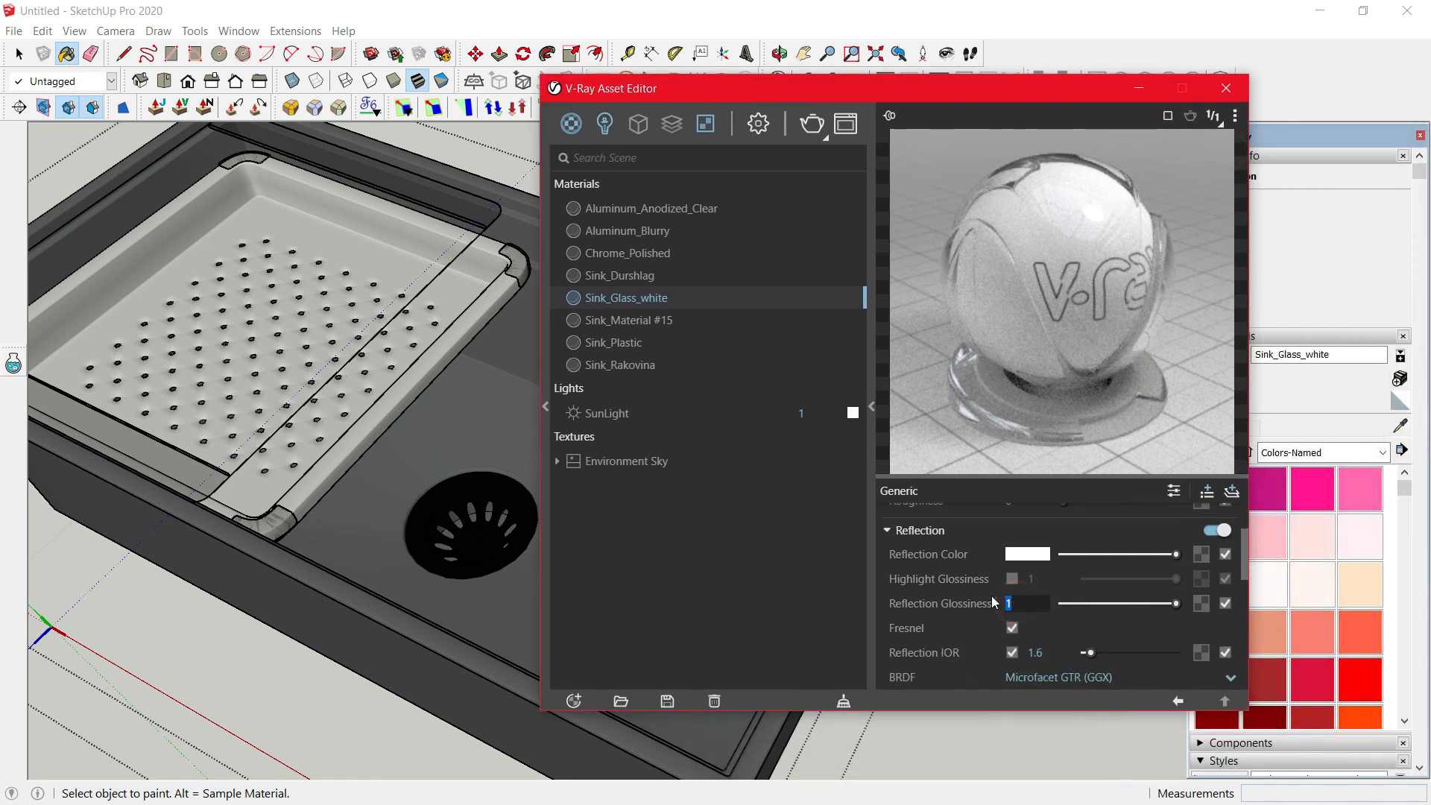
pyautogui.press('Return')
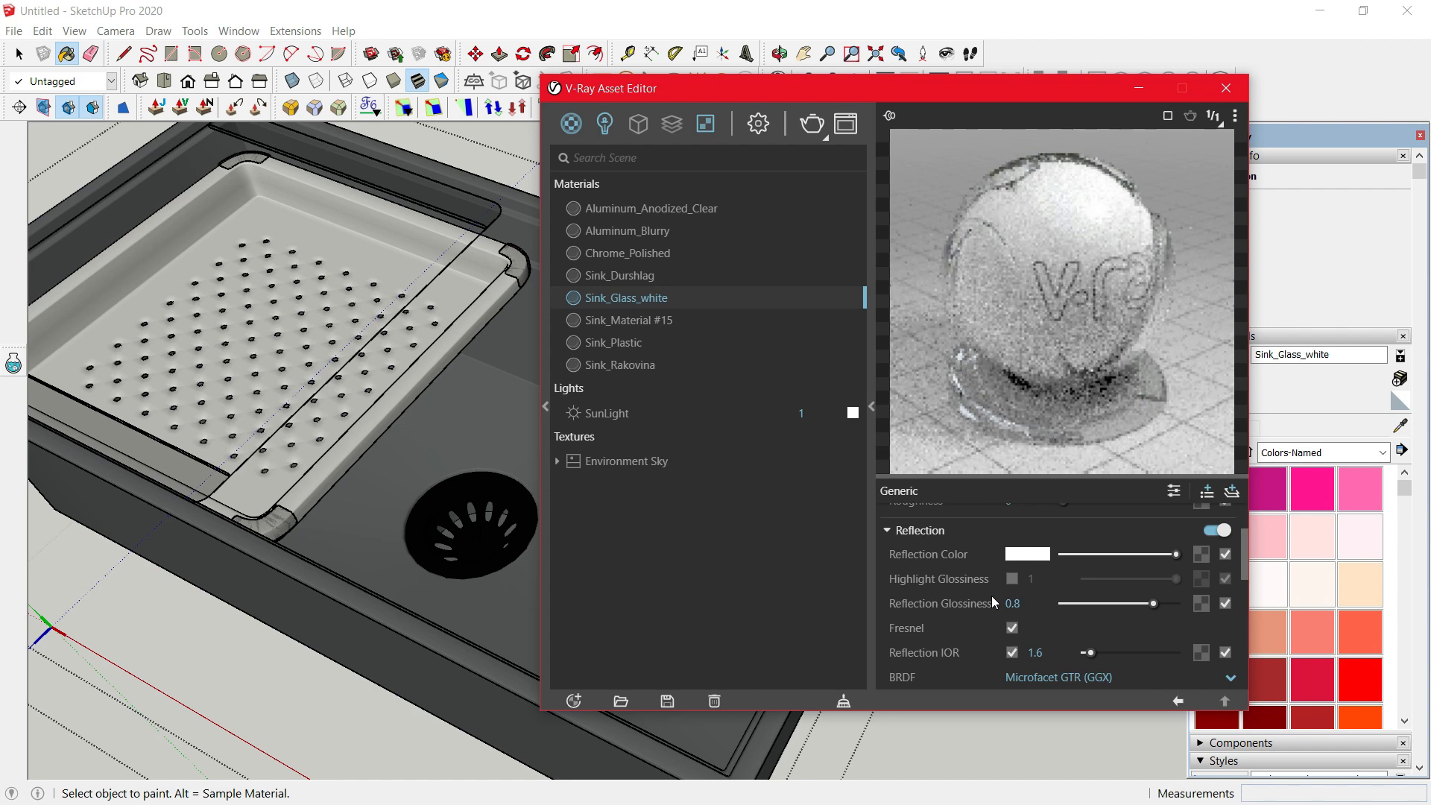
pyautogui.moveTo(1169, 555); pyautogui.dragTo(1139, 606)
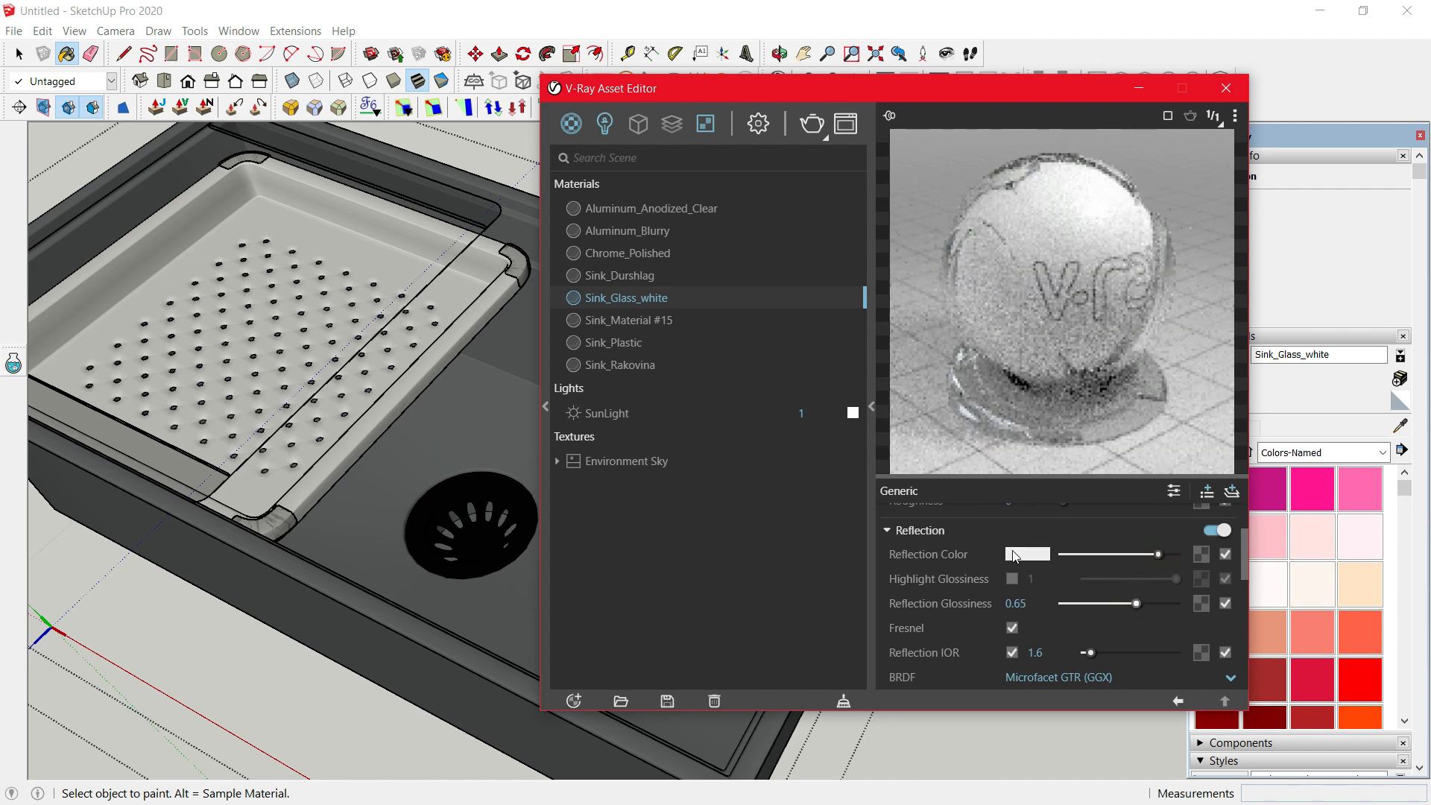
# Step: Slightly darken Sink_Glass_white's refraction and fog colors and set its fog multiplier to 0.2
pyautogui.click(963, 525)
pyautogui.click(964, 555)
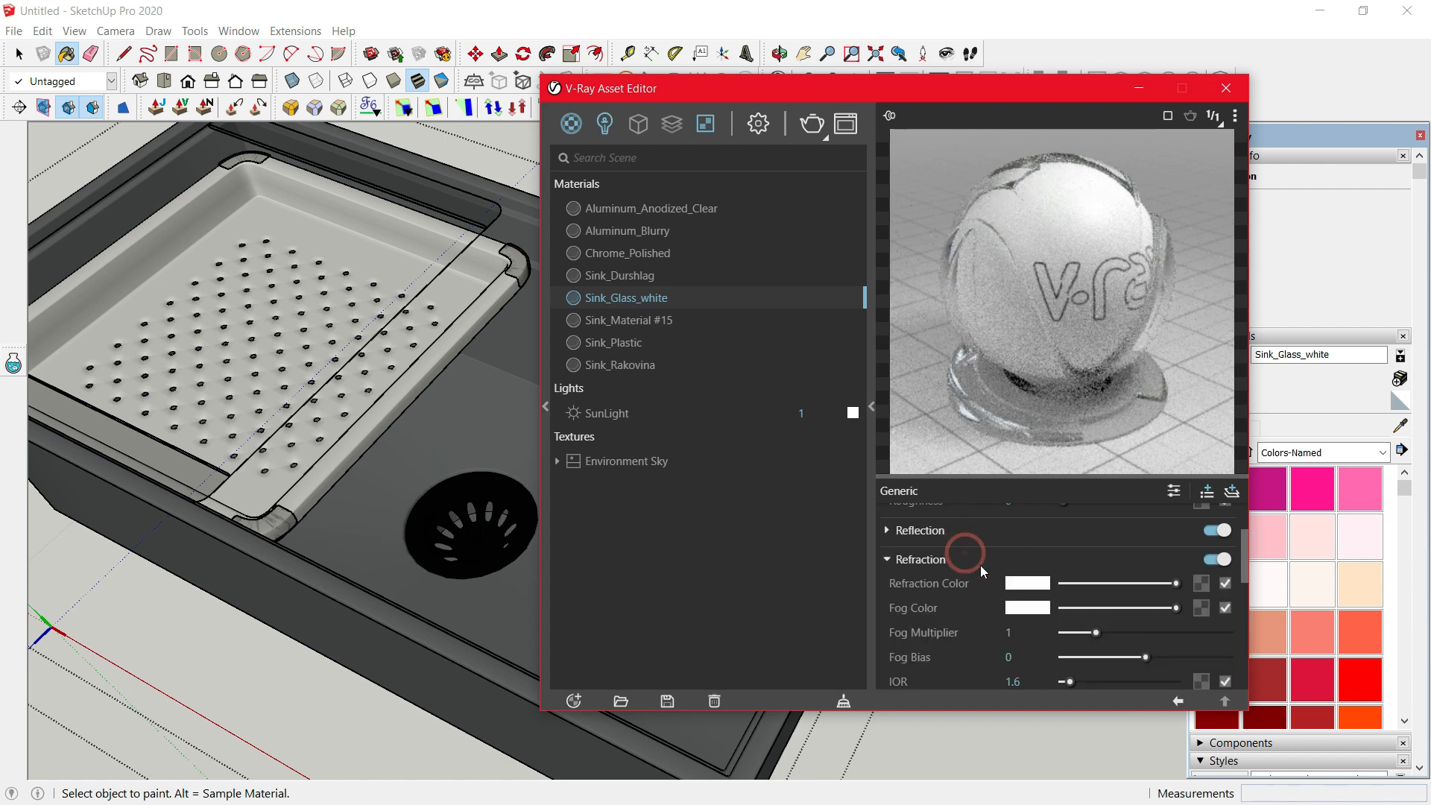
pyautogui.moveTo(1169, 609); pyautogui.dragTo(1167, 585)
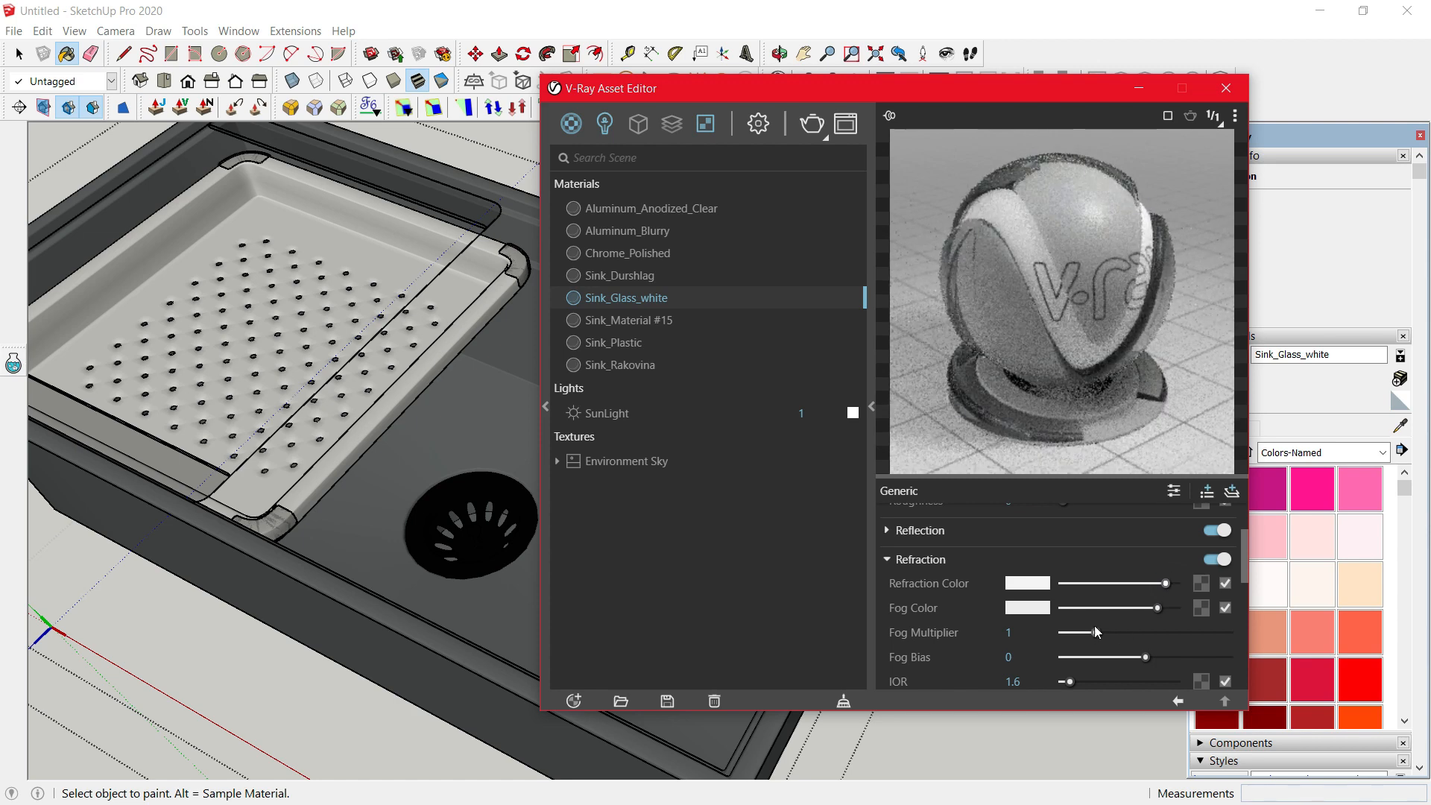
pyautogui.moveTo(1026, 629); pyautogui.dragTo(950, 634)
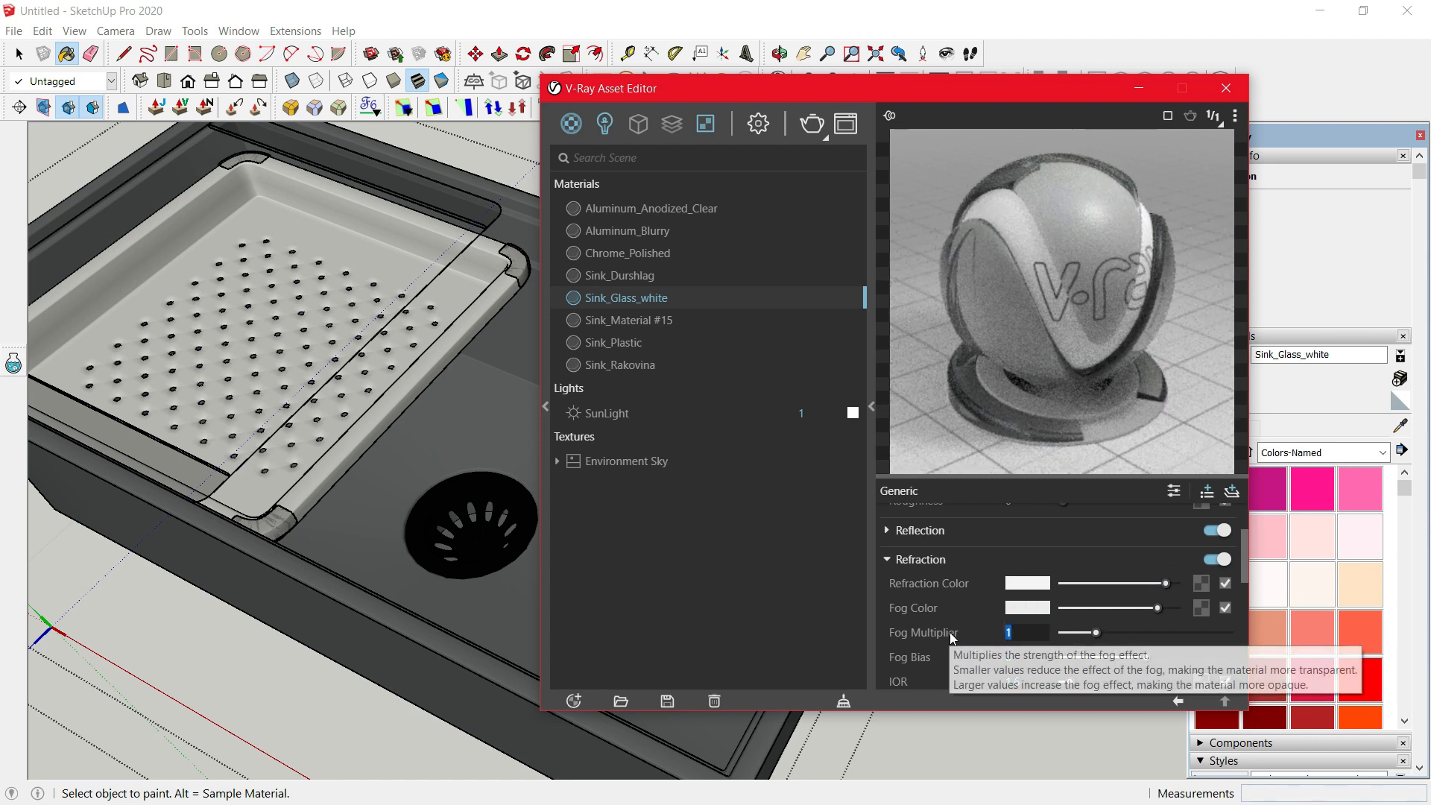
pyautogui.write('0.2')
pyautogui.press('Return')
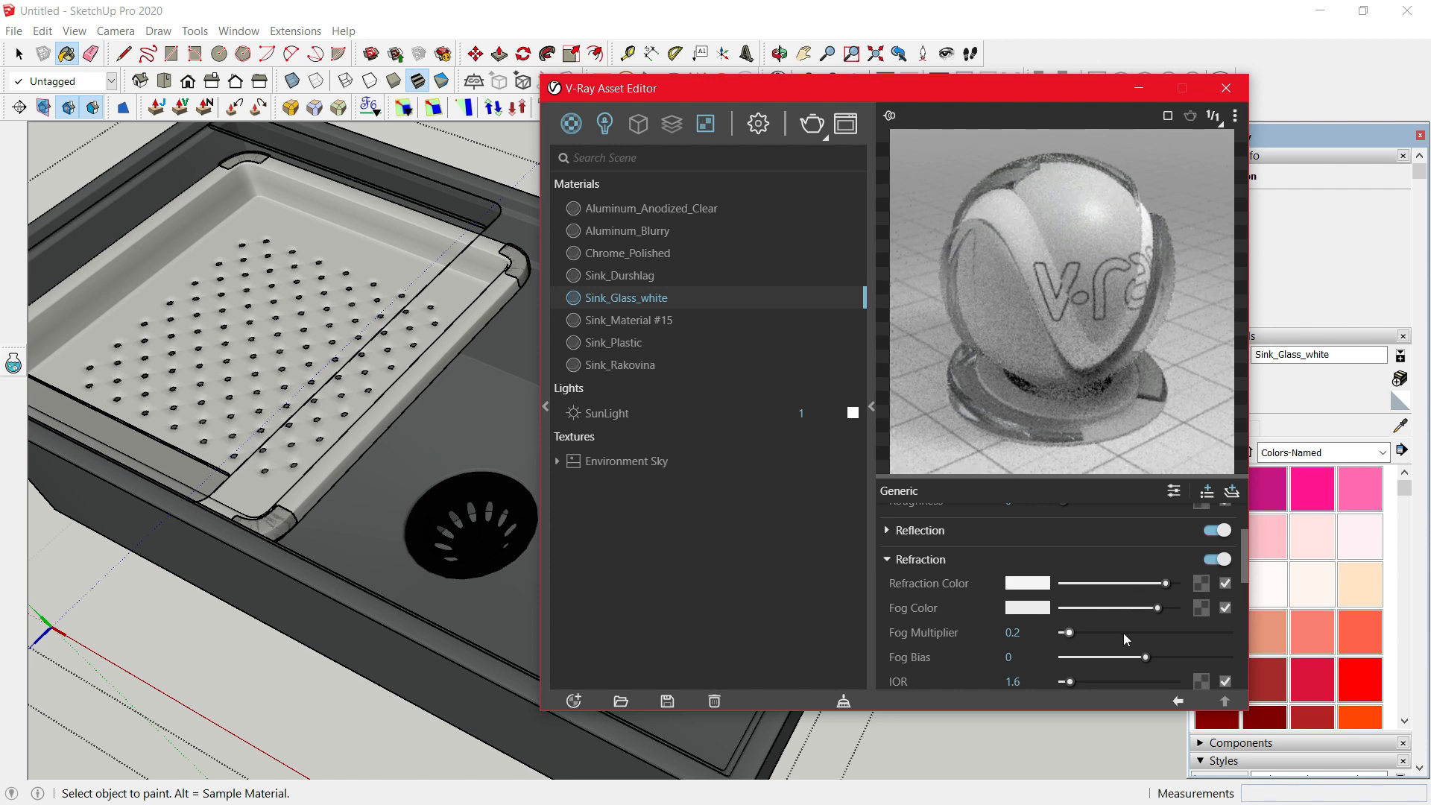
# Step: Darken the glass's fog color a little more, then lower its reflection glossiness to 0.55 with a slightly darker reflection color
pyautogui.scroll(-1, 1114, 648)
pyautogui.scroll(1, 1112, 646)
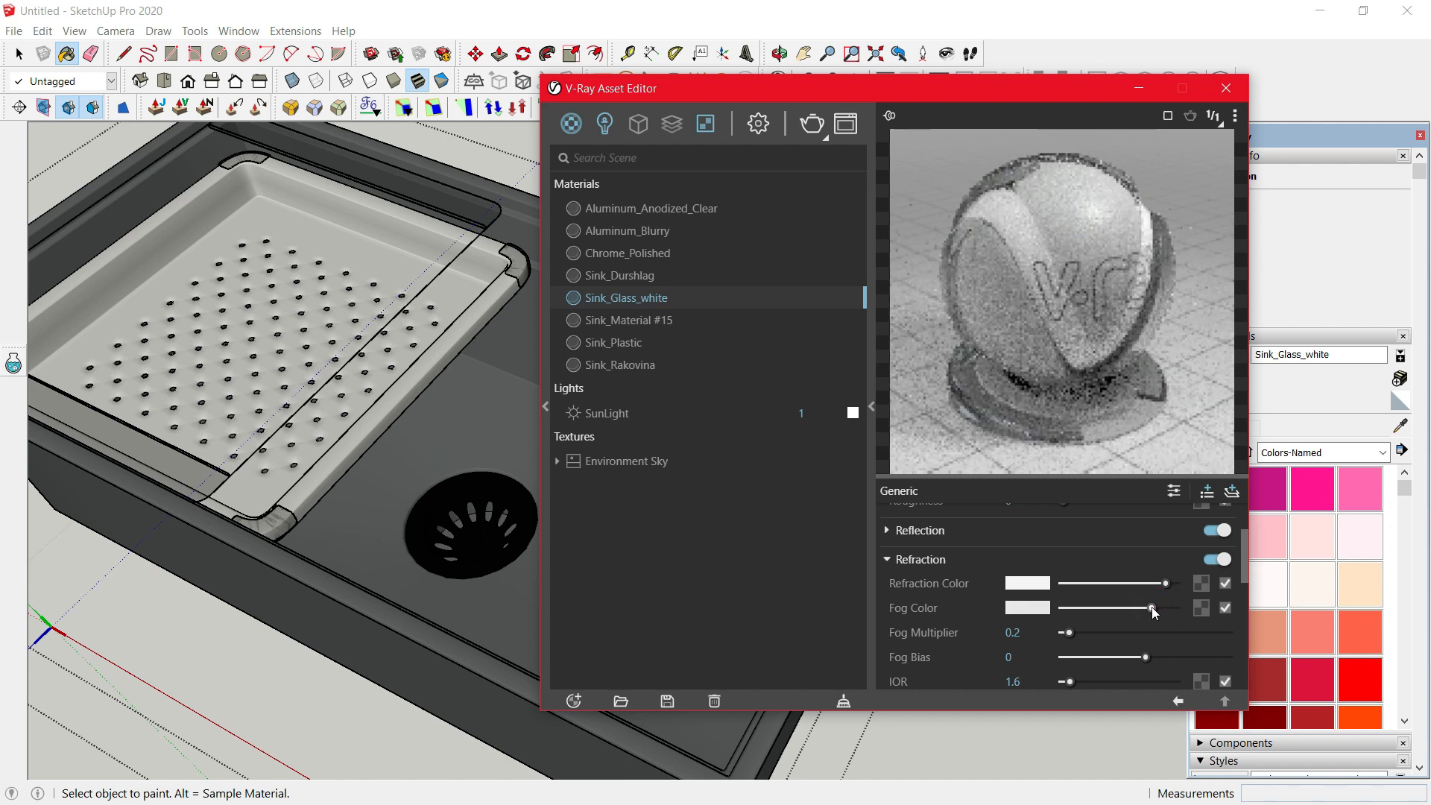
pyautogui.scroll(3, 1065, 597)
pyautogui.click(979, 623)
pyautogui.scroll(-3, 1124, 596)
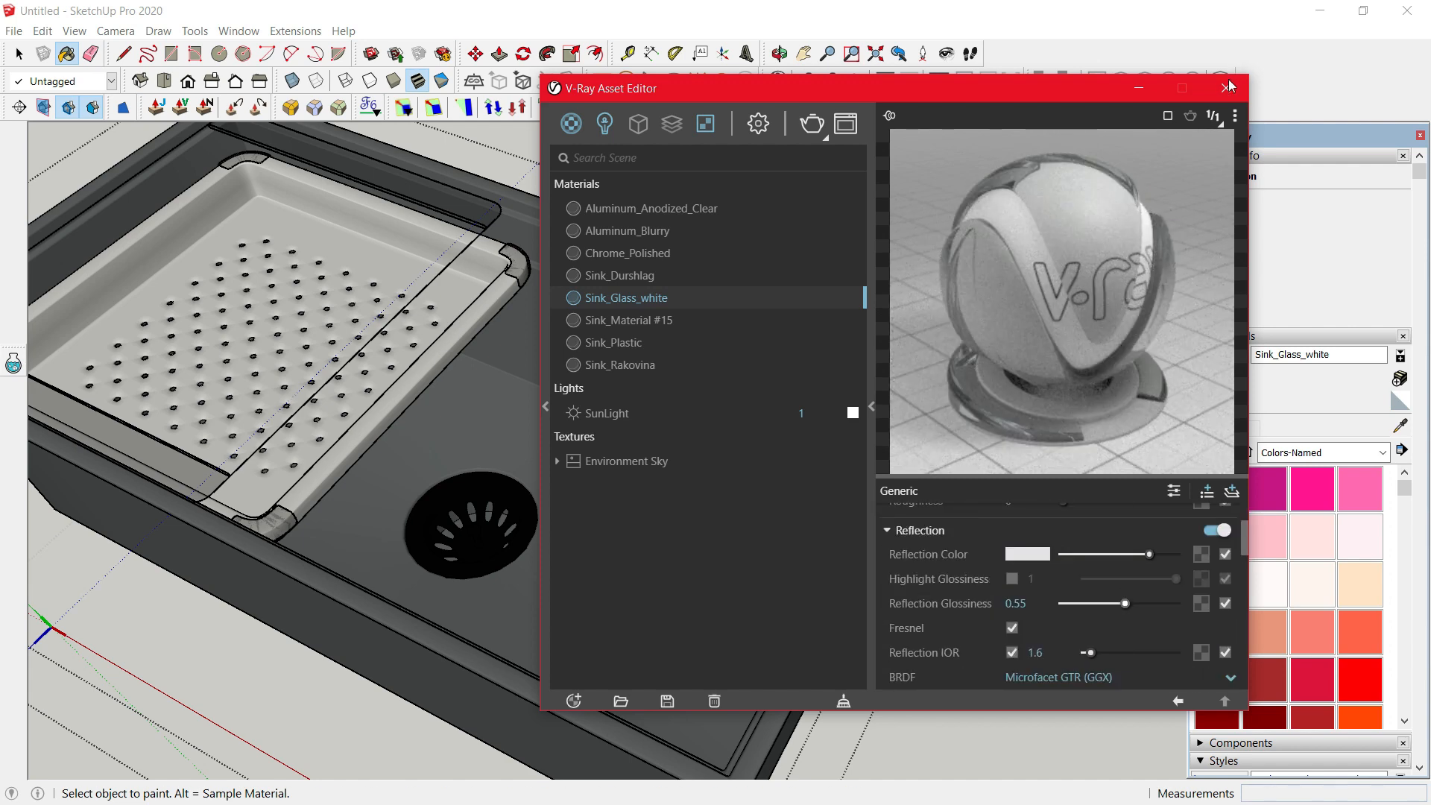
# Step: Add the Plastic Simple Blurry Black preset from the Plastic library to the scene's materials and close the asset editor
pyautogui.click(541, 312)
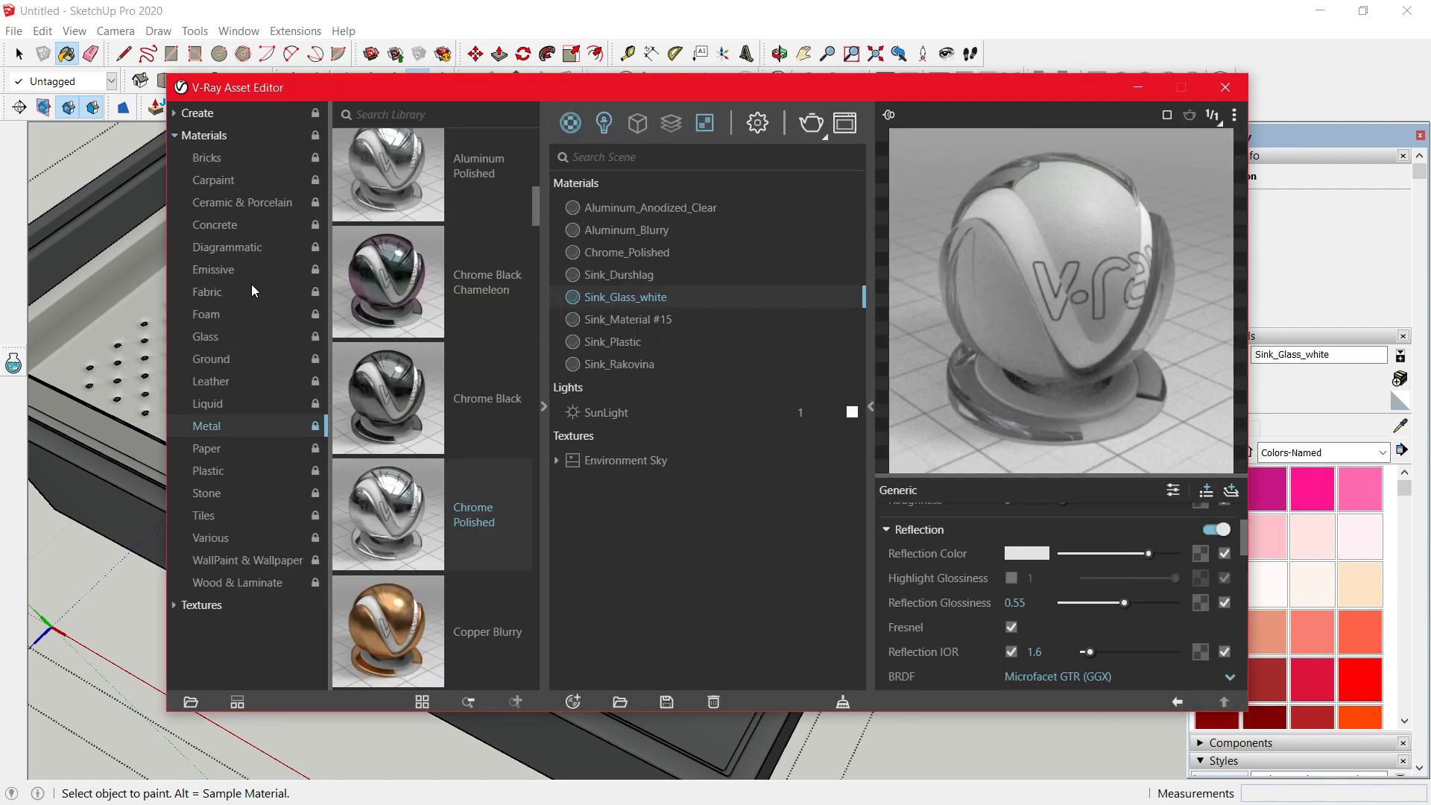
pyautogui.click(251, 471)
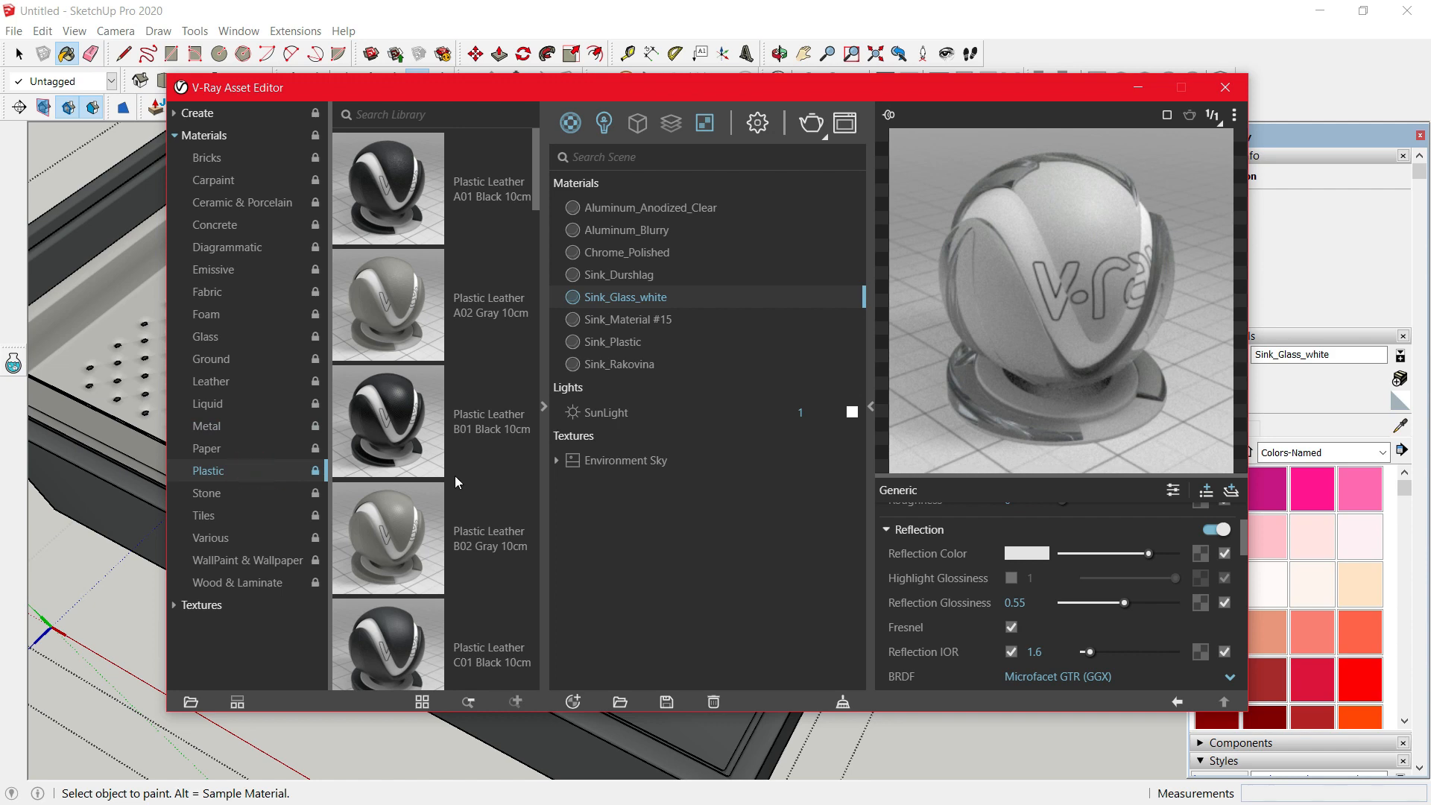
pyautogui.scroll(-10, 454, 477)
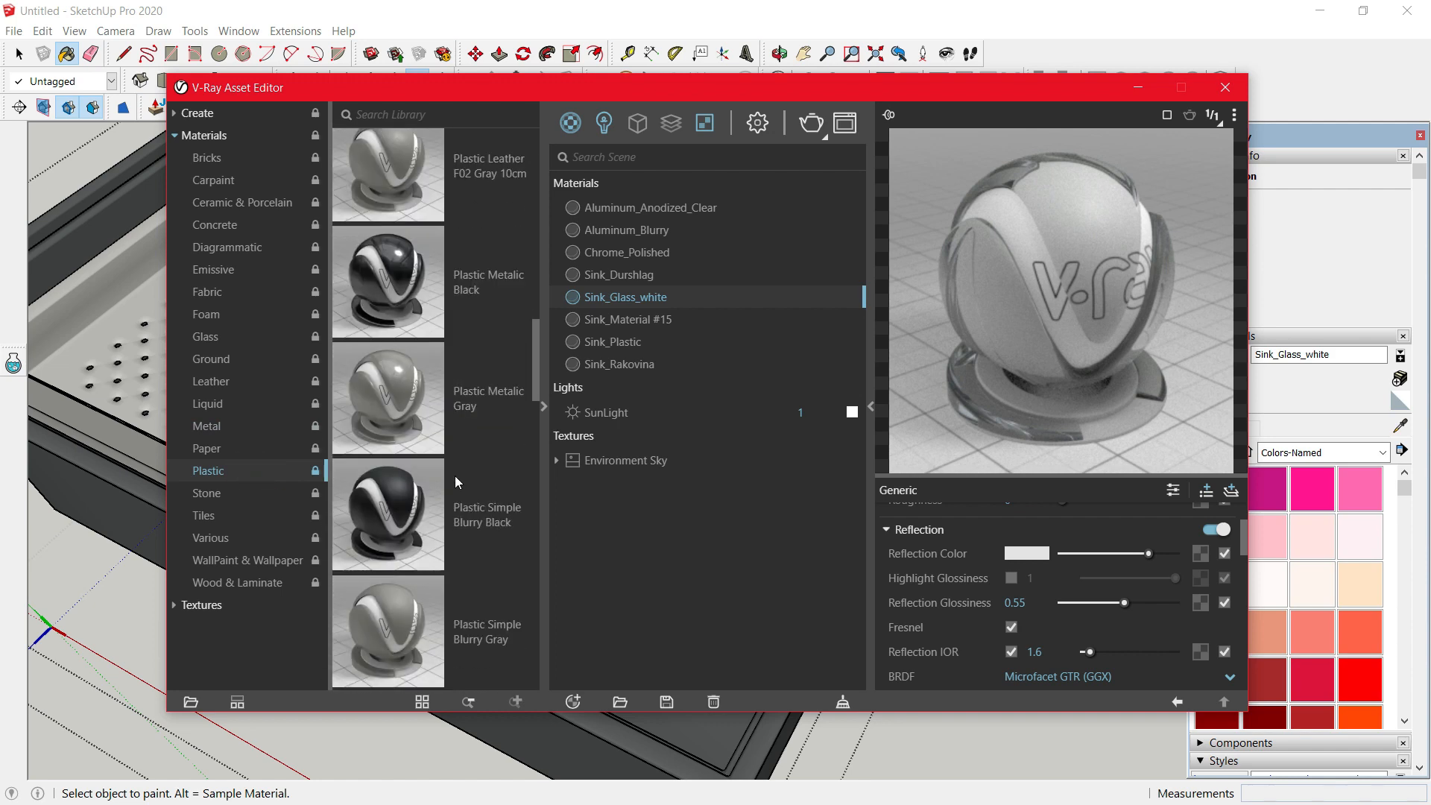
pyautogui.moveTo(455, 476); pyautogui.dragTo(716, 447)
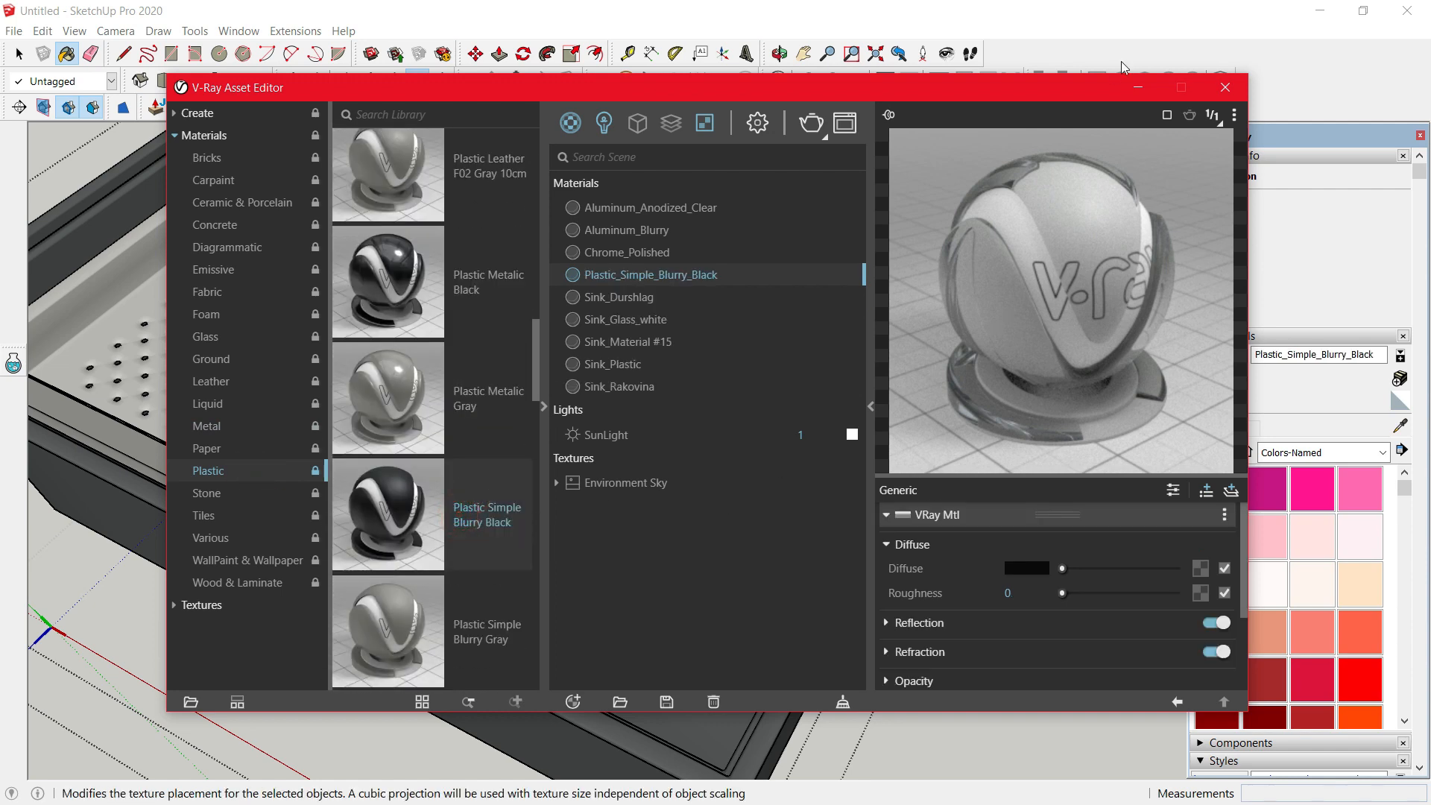
pyautogui.click(1225, 87)
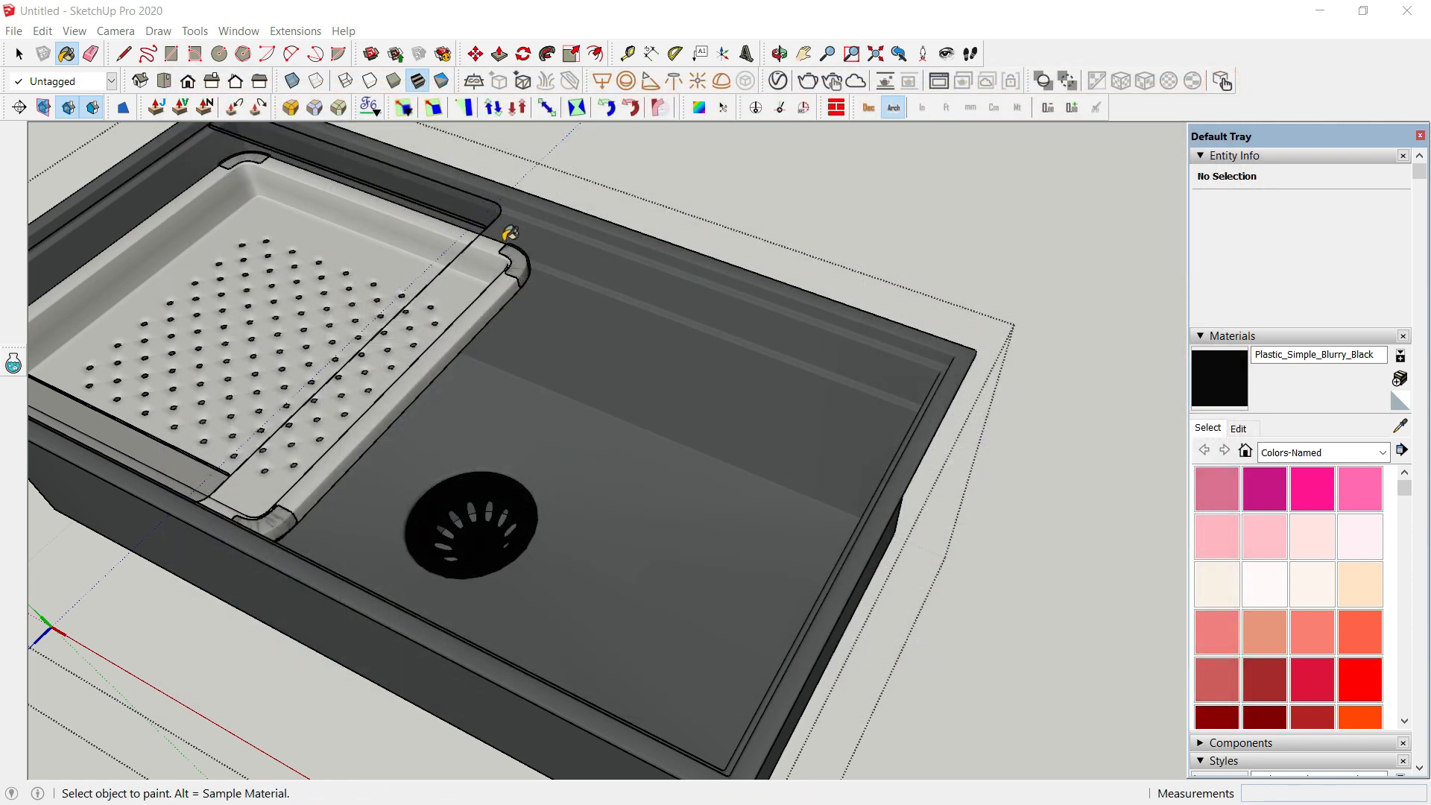
# Step: Paint all geometry inside the colander's corner piece nearest the sink's back wall and drain side with Plastic_Simple_Blurry_Black, then leave its editing
pyautogui.scroll(3, 510, 234)
pyautogui.scroll(3, 492, 246)
pyautogui.press('space')
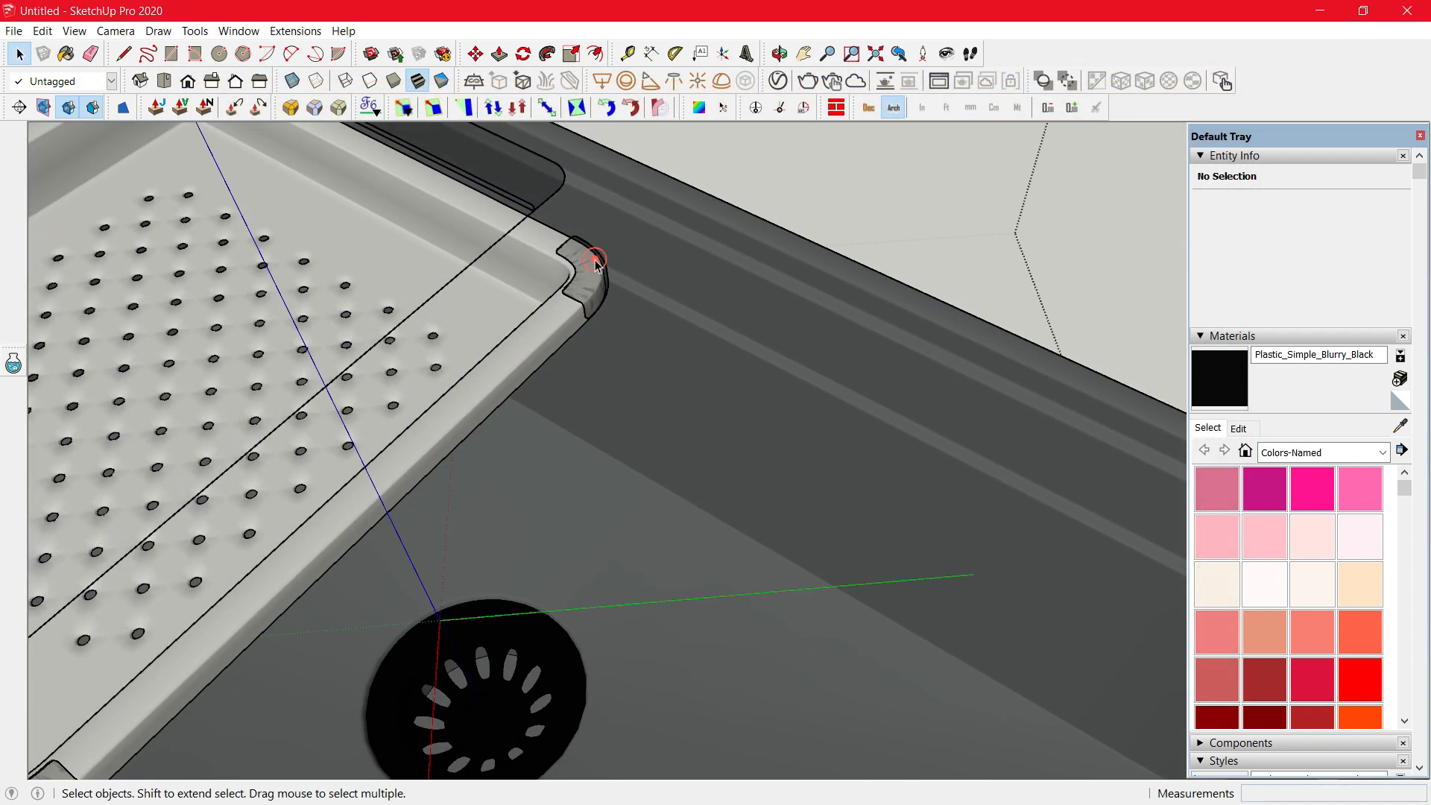
pyautogui.tripleClick(594, 261)
pyautogui.press('b')
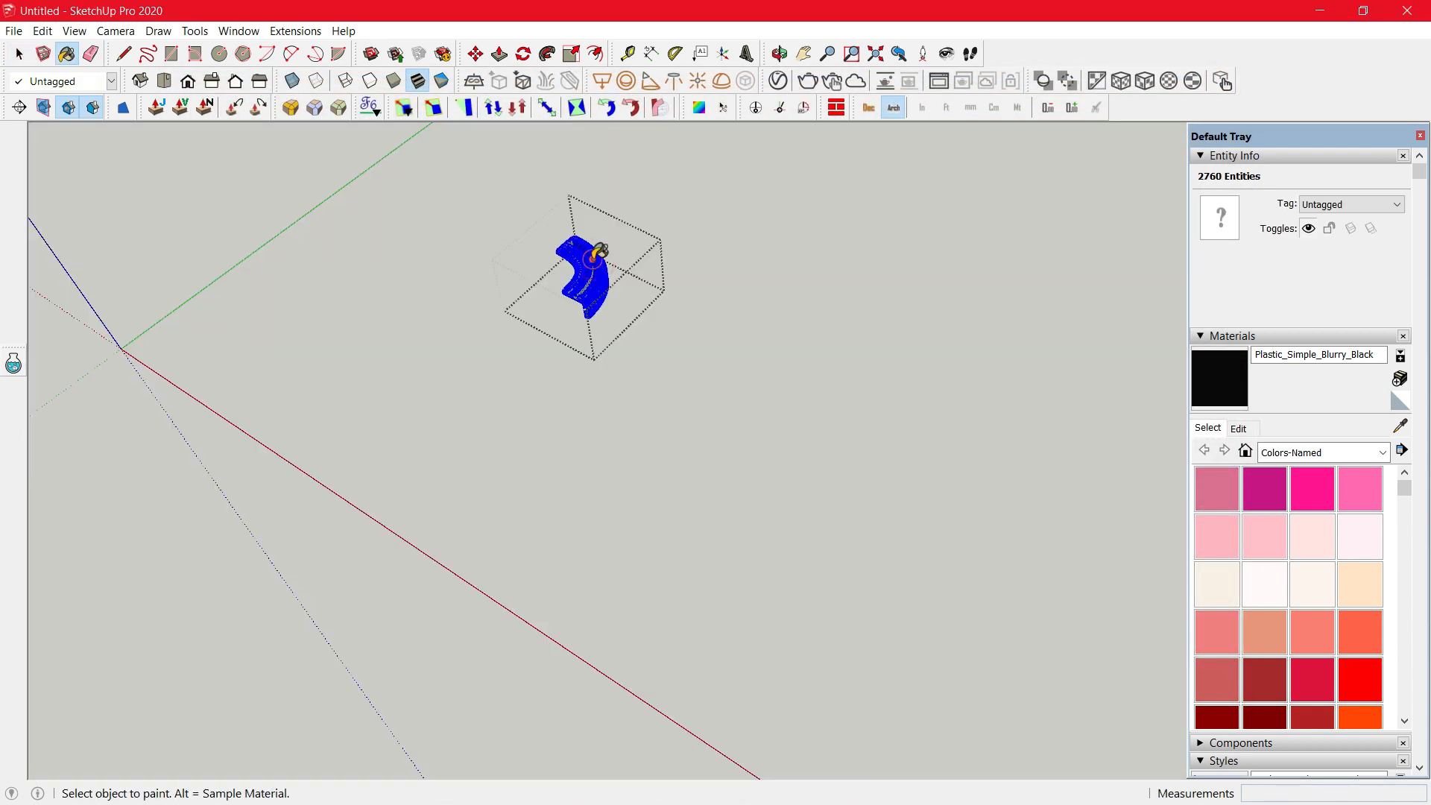
pyautogui.press('space')
pyautogui.click(612, 299)
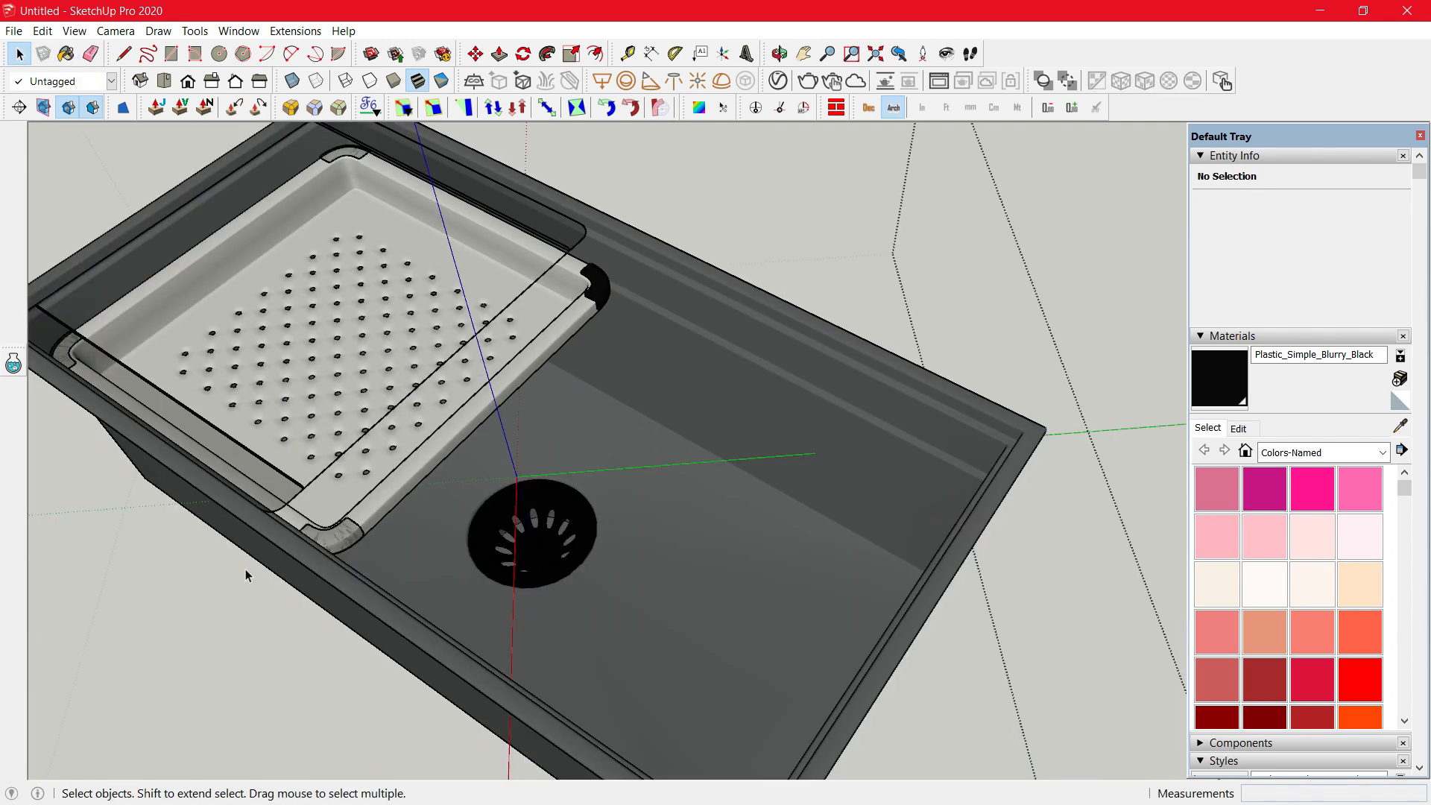
# Step: Paint the colander's front corner piece on the drain side with Plastic_Simple_Blurry_Black and leave its editing
pyautogui.tripleClick(334, 548)
pyautogui.press('b')
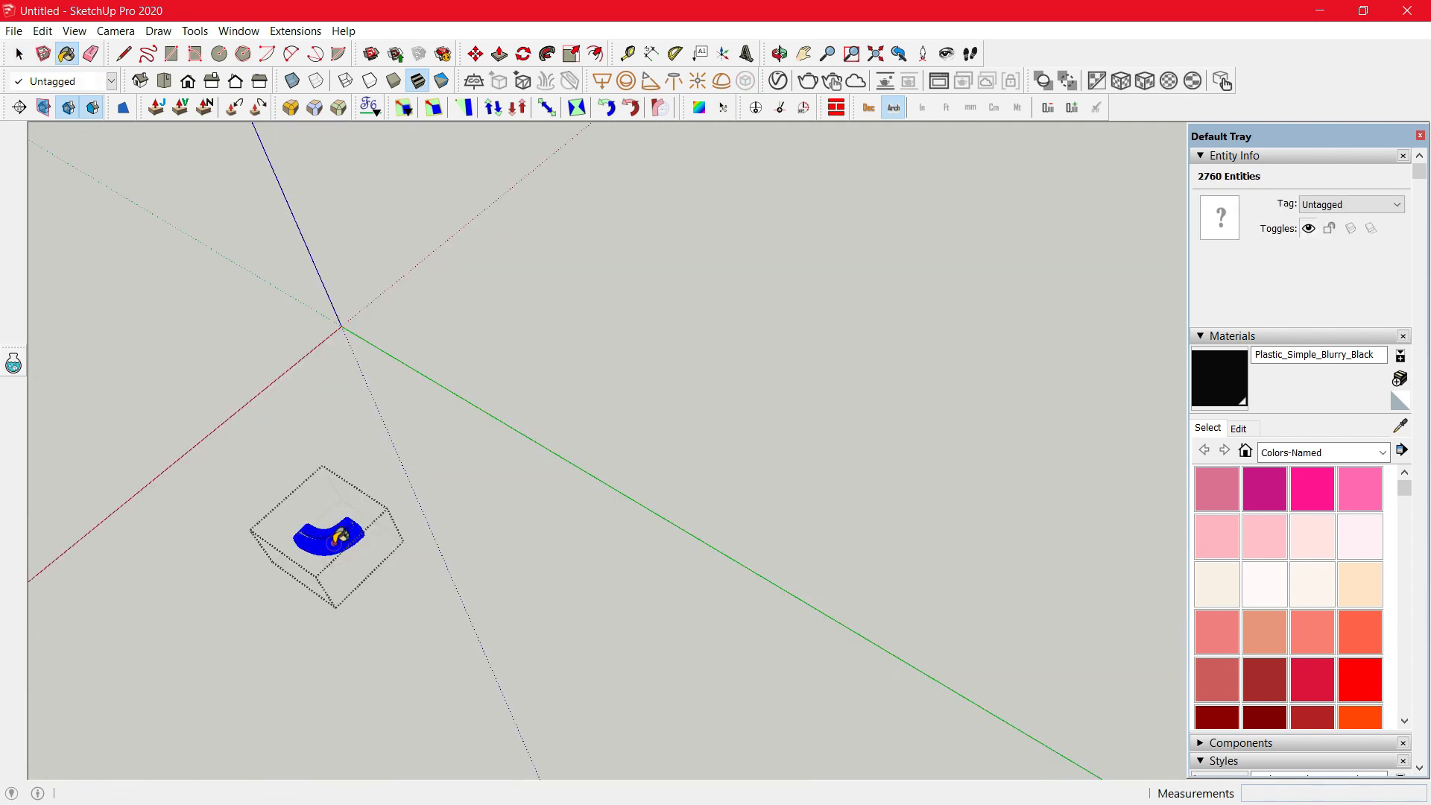
pyautogui.click(340, 536)
pyautogui.press('space')
pyautogui.click(417, 462)
# Step: Apply Plastic_Simple_Blurry_Black to the colander's two remaining corner pieces on the side away from the drain
pyautogui.click(1019, 182)
pyautogui.press('b')
pyautogui.click(1019, 182)
pyautogui.press('space')
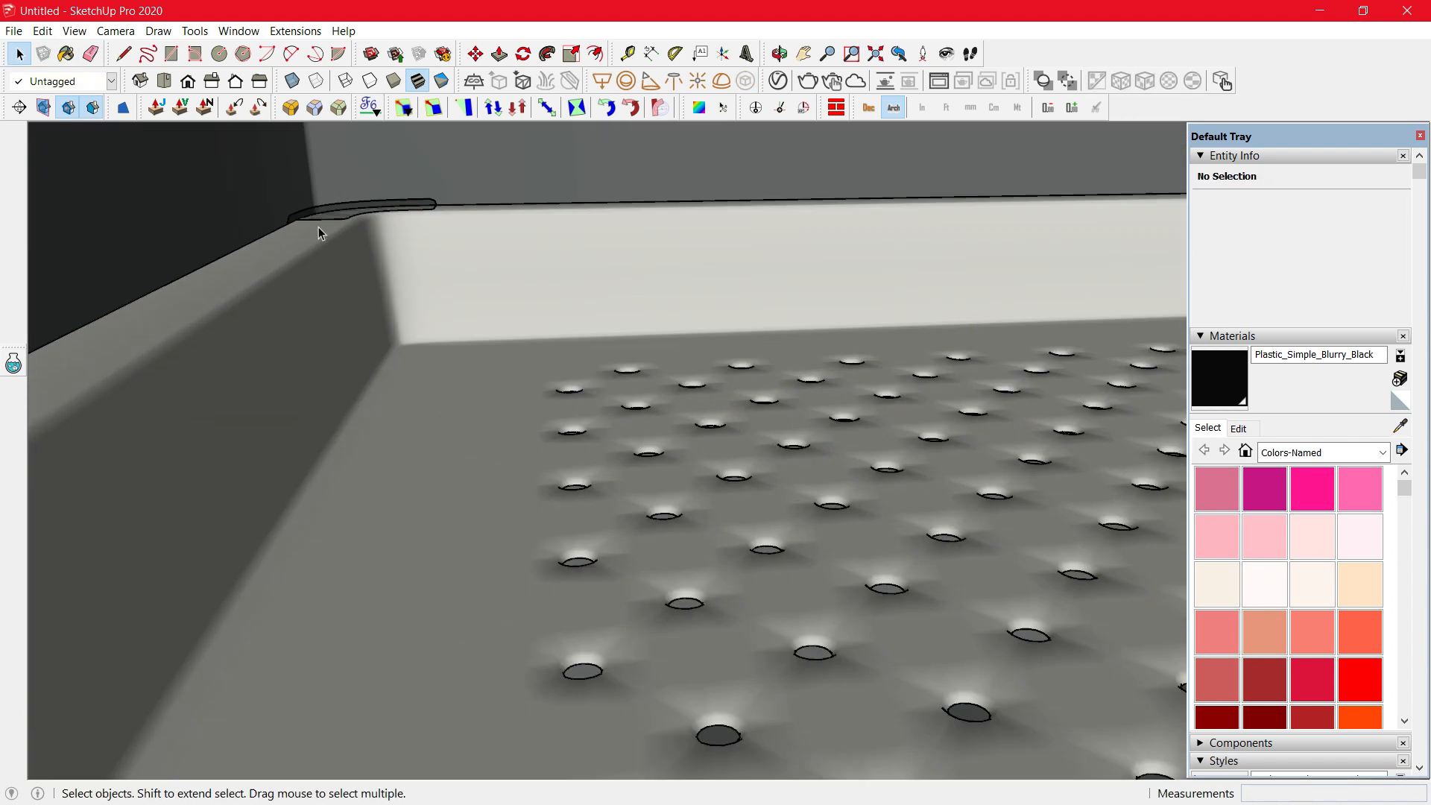
pyautogui.click(319, 227)
pyautogui.scroll(-10, 446, 365)
pyautogui.moveTo(595, 489); pyautogui.dragTo(679, 322, button='middle')
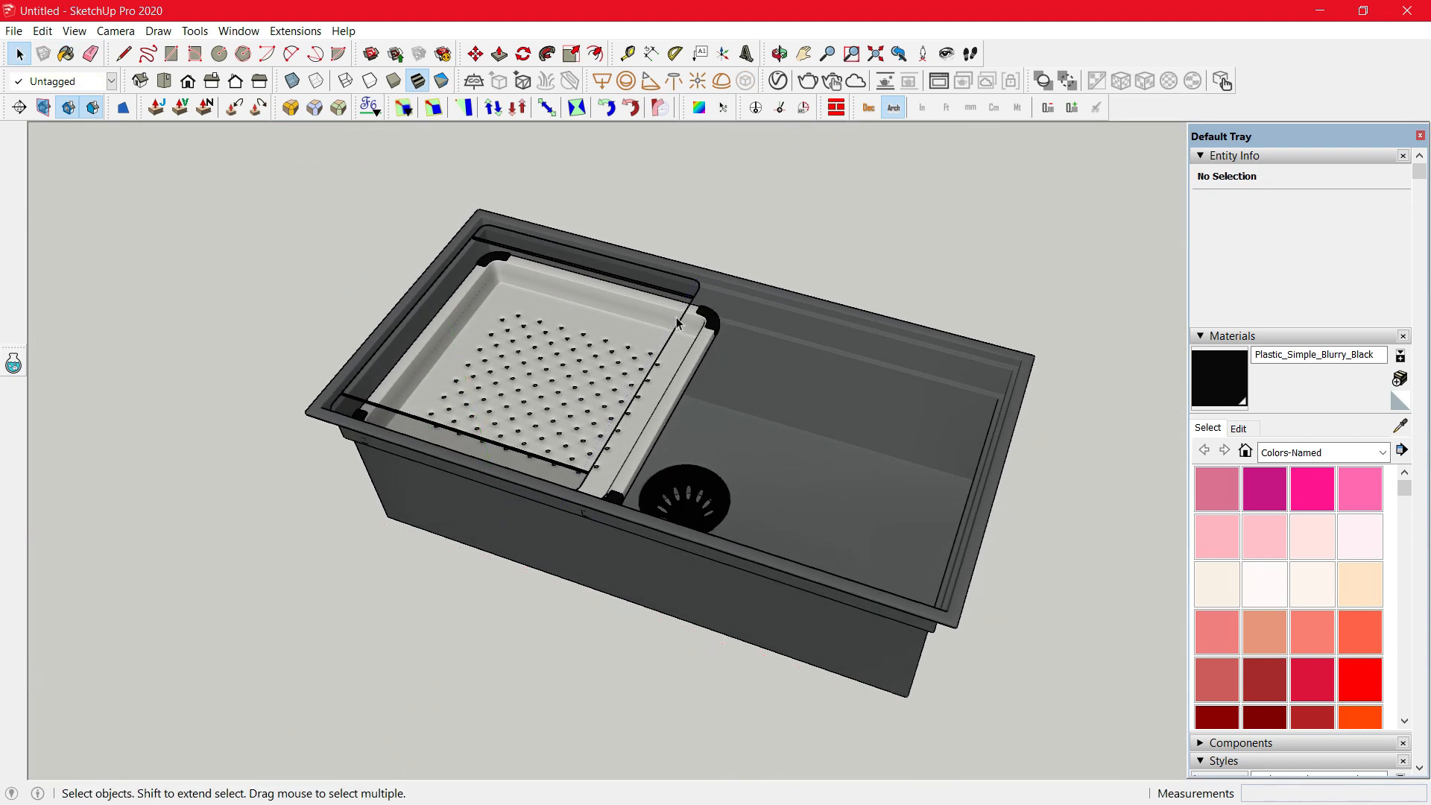
# Step: Close the default tray and start an interactive V-Ray render with the frame buffer placed beside the model
pyautogui.click(1420, 136)
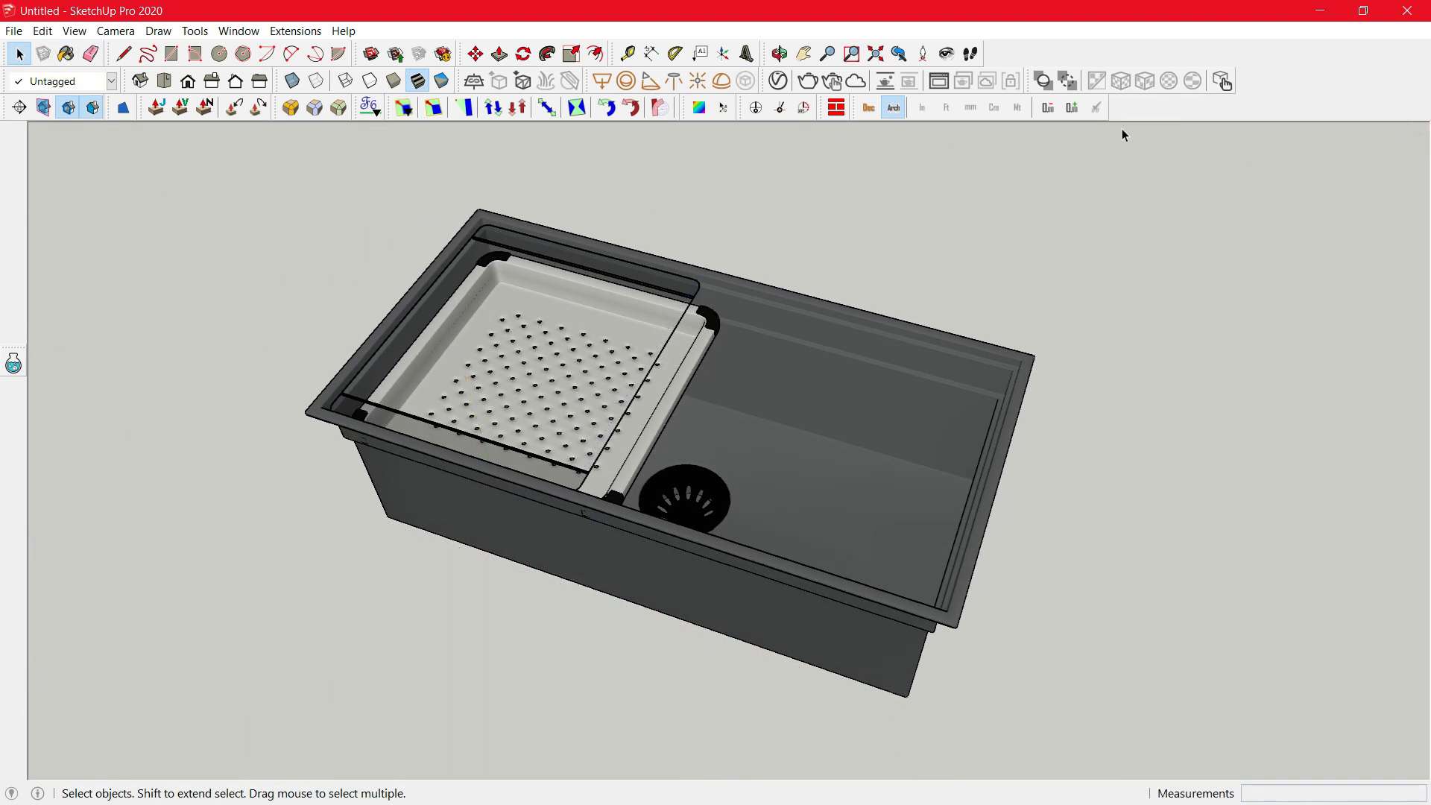
pyautogui.click(833, 81)
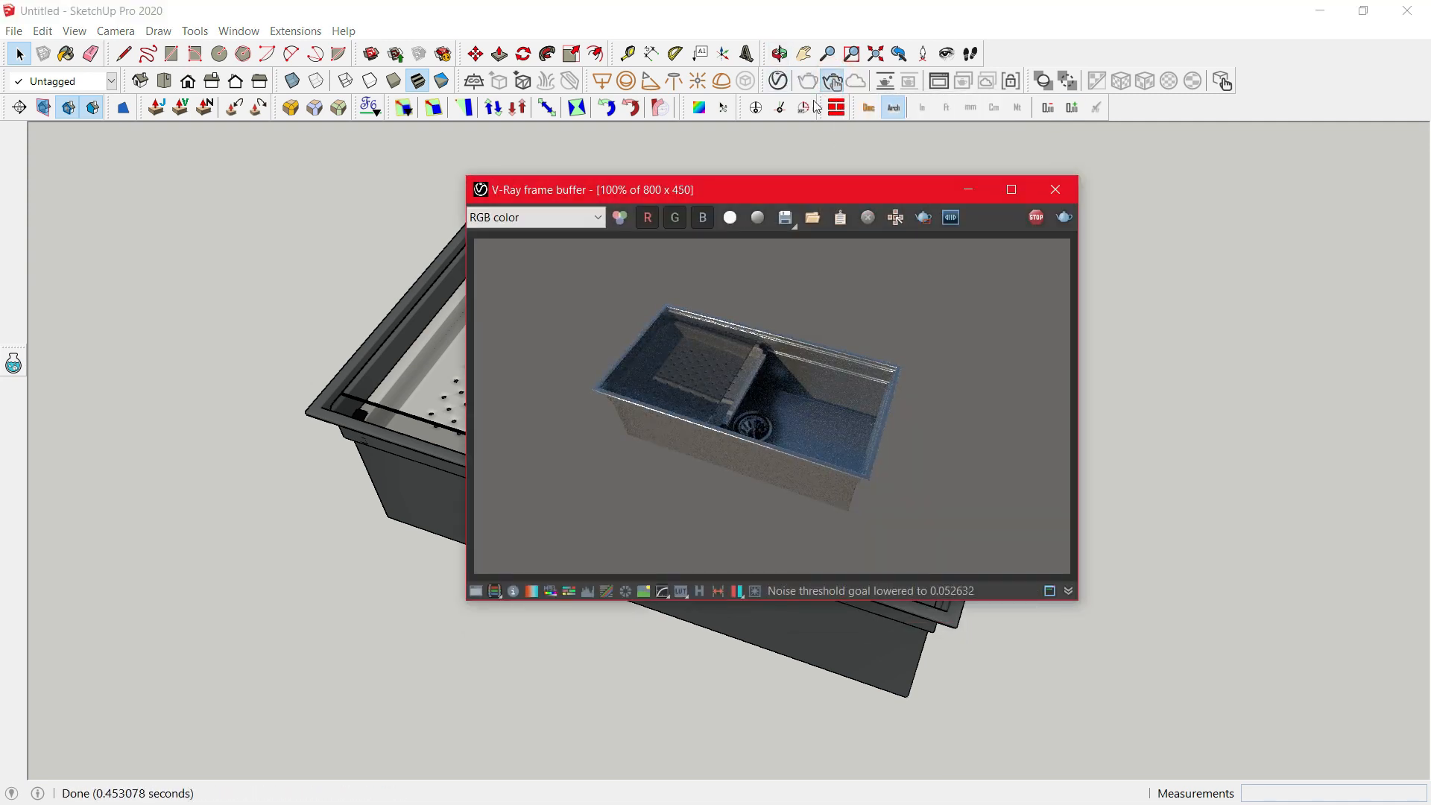
pyautogui.moveTo(789, 198); pyautogui.dragTo(354, 145)
pyautogui.click(1259, 460)
# Step: Examine the colander, its black corner pieces and the glass board in the live render from several distances and angles
pyautogui.keyDown('shift'); pyautogui.moveTo(671, 418); pyautogui.dragTo(1032, 400, button='middle'); pyautogui.keyUp('shift')
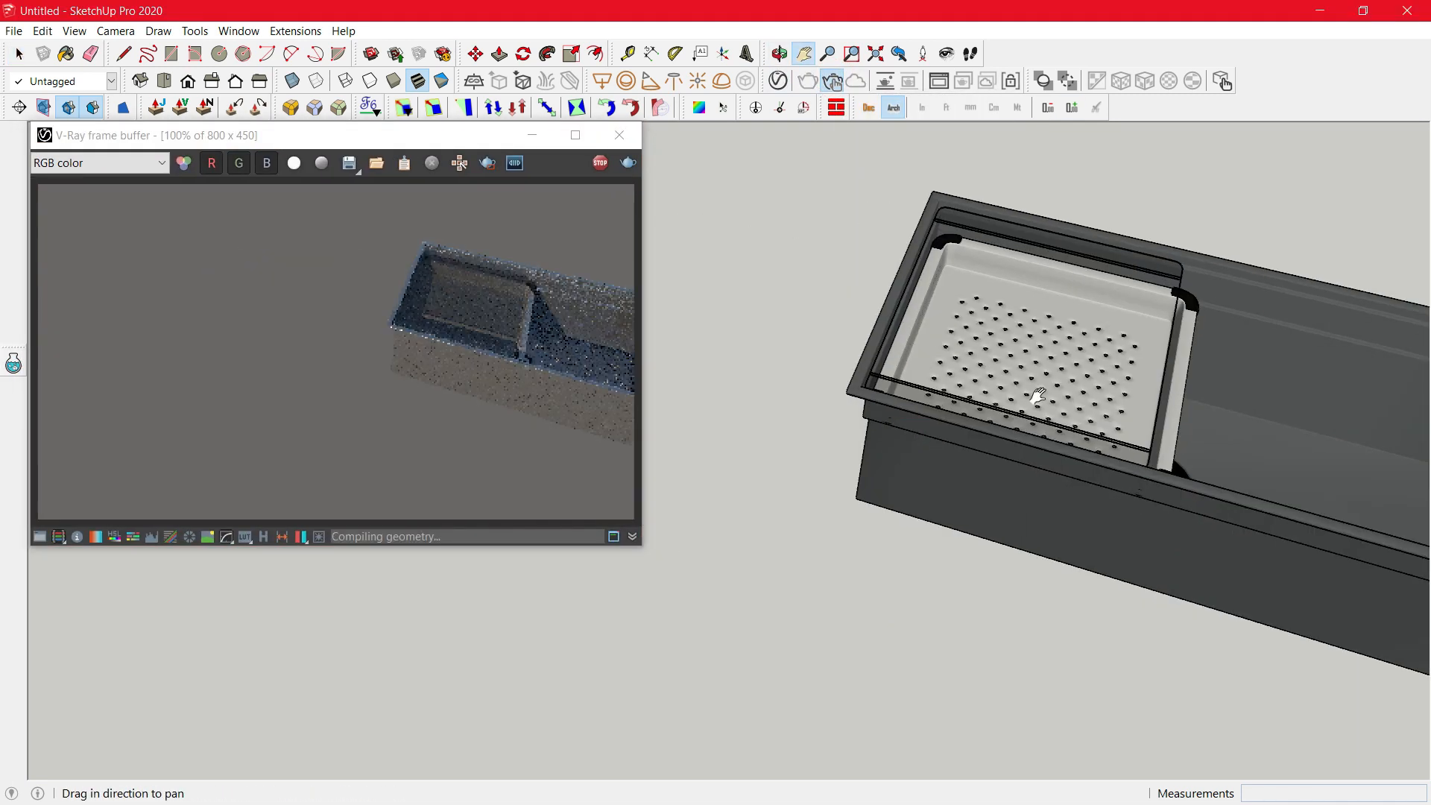
pyautogui.scroll(4, 1111, 350)
pyautogui.moveTo(1172, 345); pyautogui.dragTo(1044, 395, button='middle')
pyautogui.moveTo(1043, 395)
pyautogui.keyDown('shift'); pyautogui.mouseDown(button='middle')
pyautogui.moveTo(1134, 498)
pyautogui.moveTo(894, 441)
pyautogui.mouseUp(button='middle'); pyautogui.keyUp('shift')
pyautogui.scroll(3, 1185, 347)
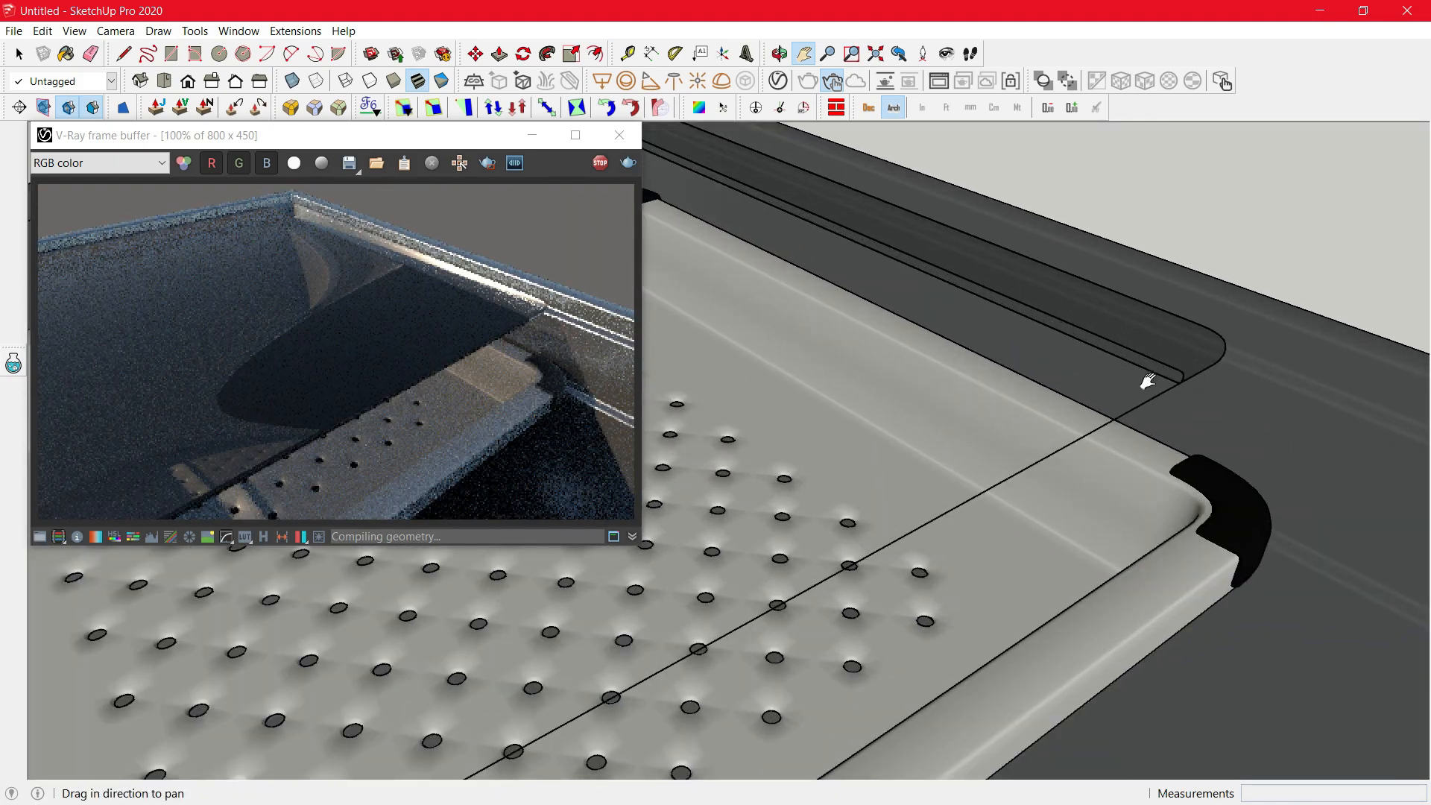
pyautogui.scroll(1, 1147, 383)
pyautogui.moveTo(1125, 409); pyautogui.dragTo(1060, 356, button='middle')
pyautogui.scroll(-6, 1051, 417)
pyautogui.moveTo(1048, 472); pyautogui.dragTo(991, 417, button='middle')
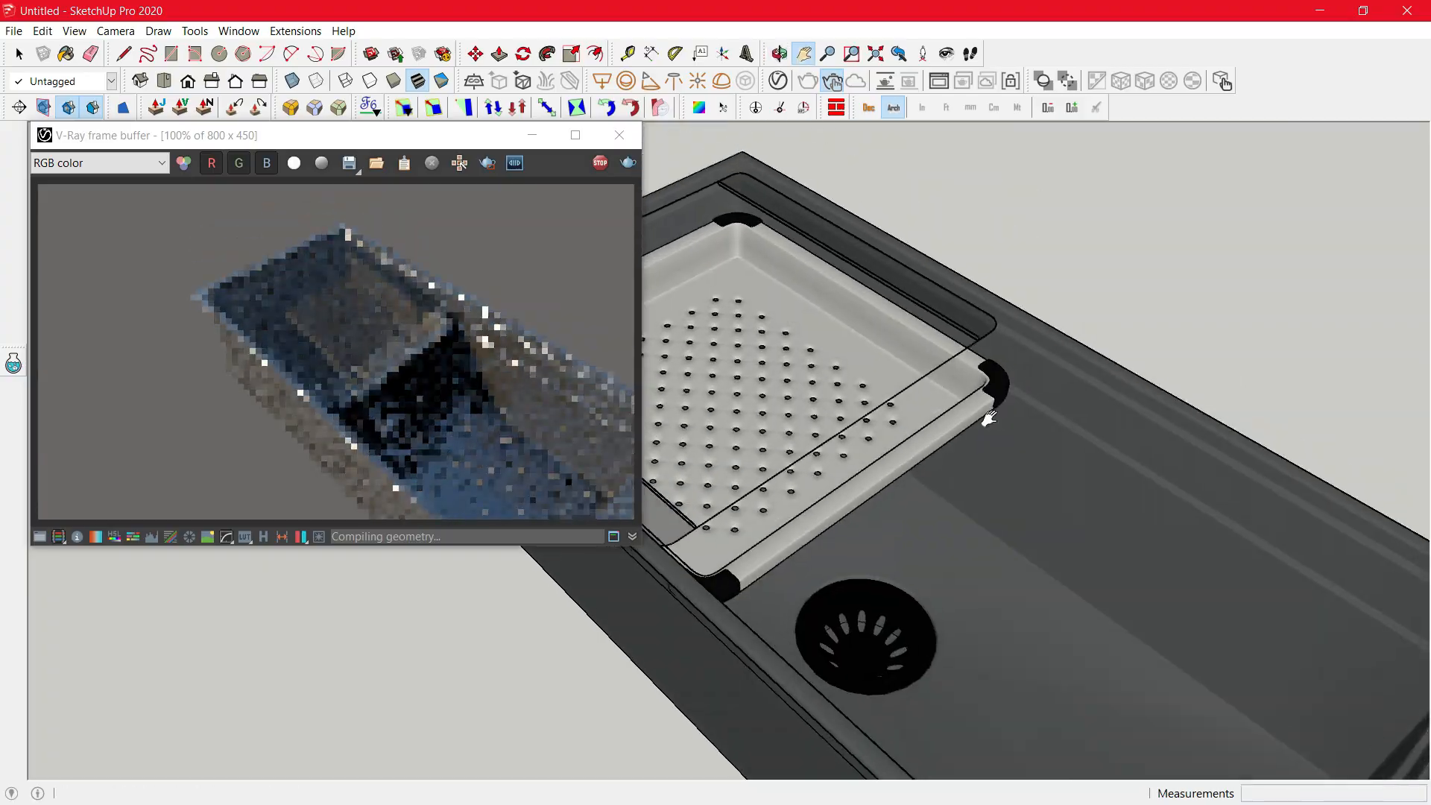